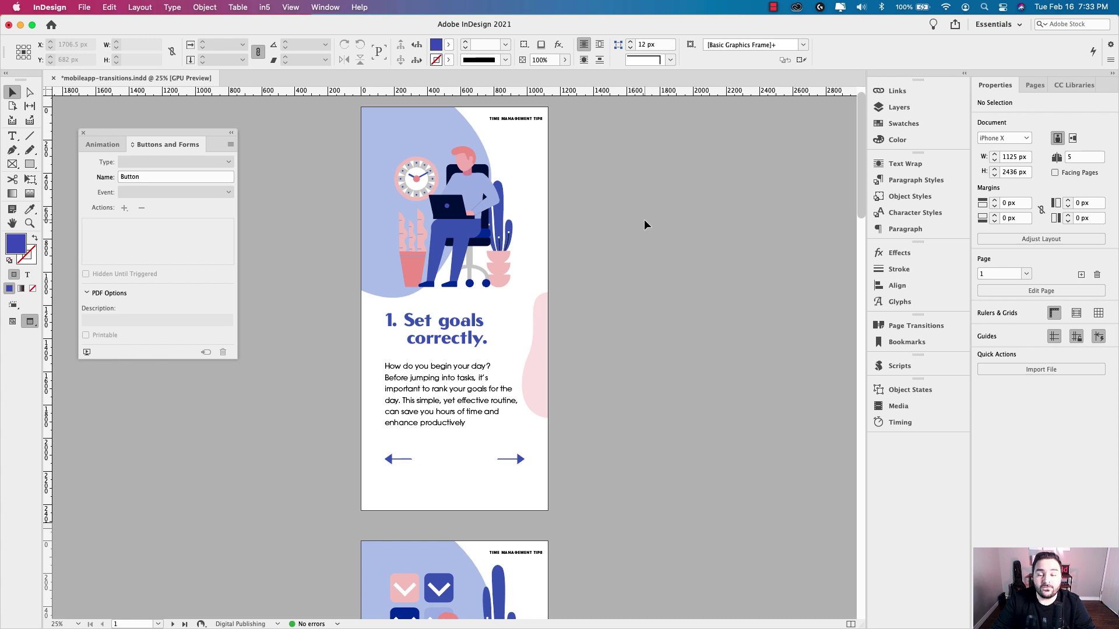
Check the iPhone X preset list without changing it, then show the five A-Master pages.
mouse_move(970, 115)
mouse_down()
mouse_move(1026, 114)
mouse_move(1029, 142)
mouse_up()
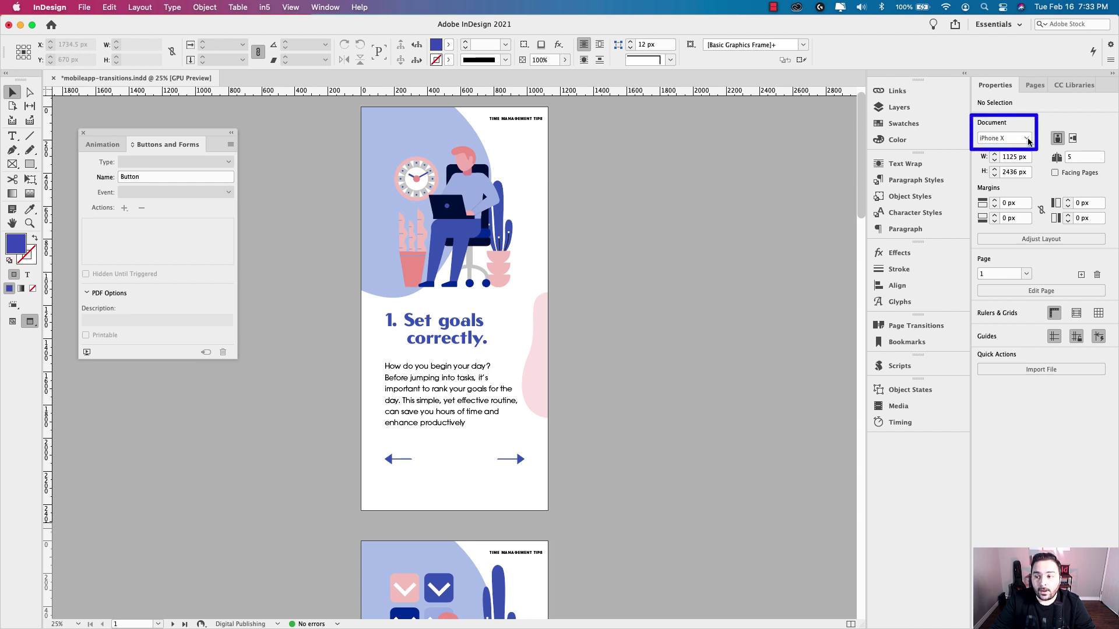
click(1026, 139)
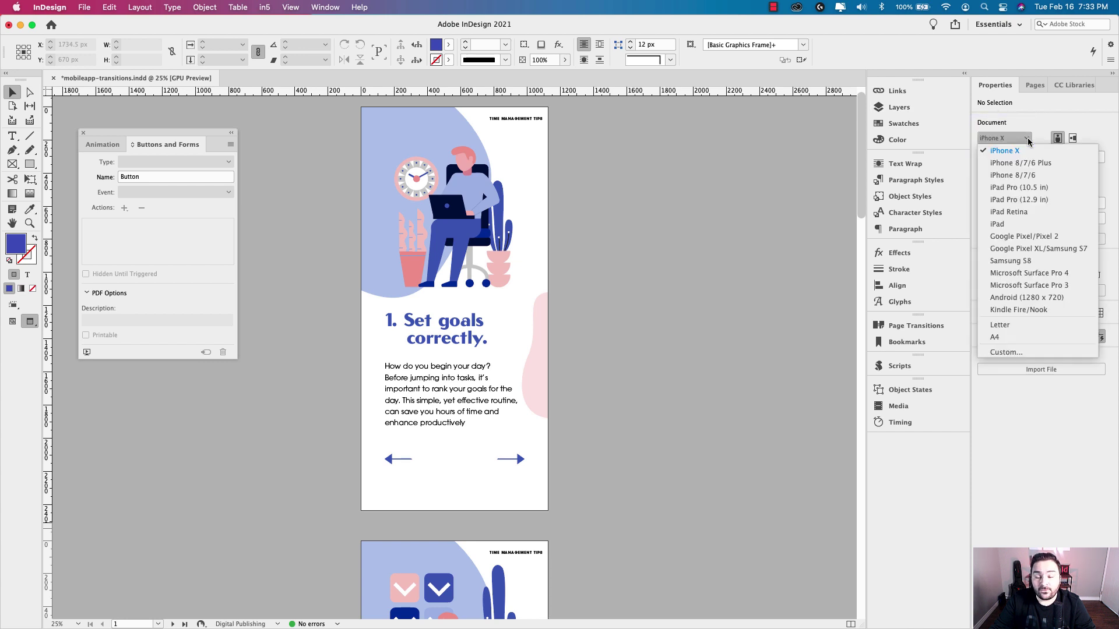
click(1028, 142)
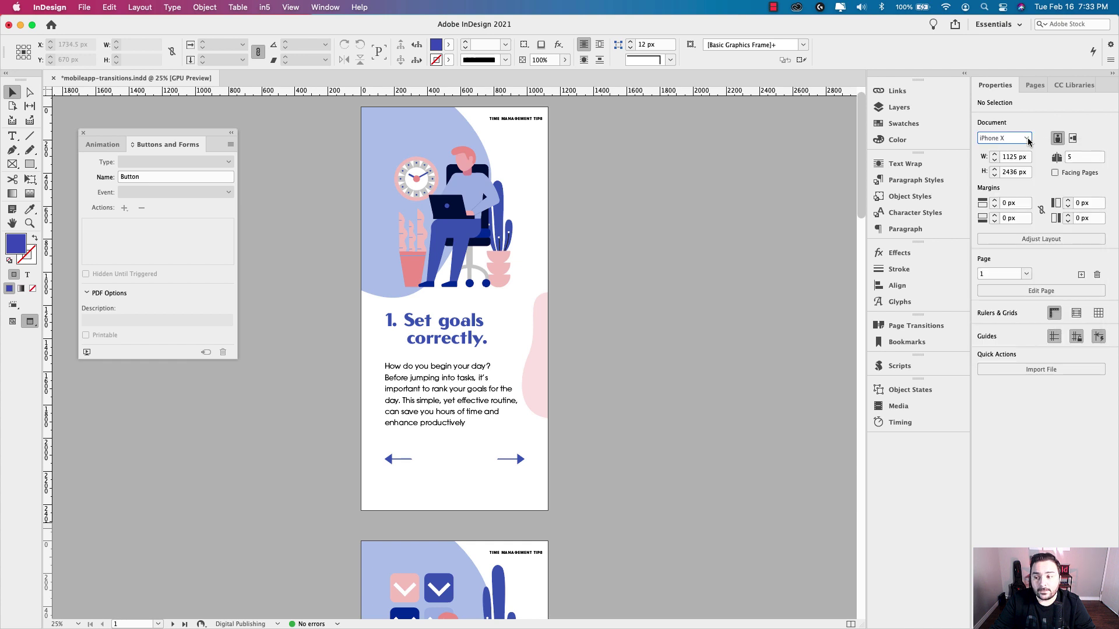
click(1032, 85)
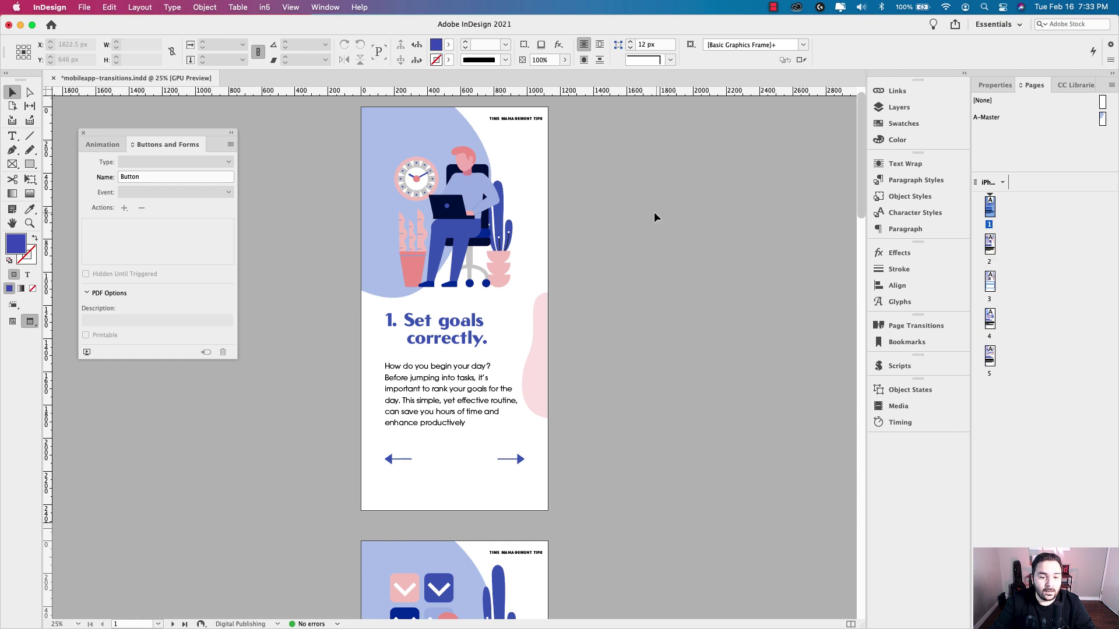
Select page 1's illustration, look around it, then deselect it.
click(453, 199)
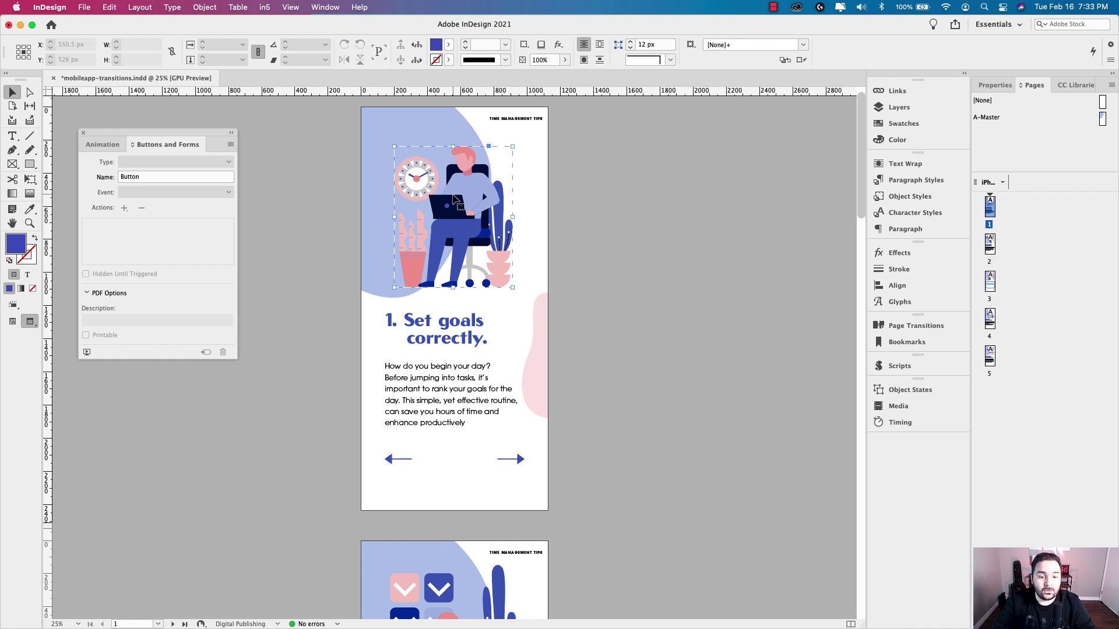
scroll(596, 329, down, 8)
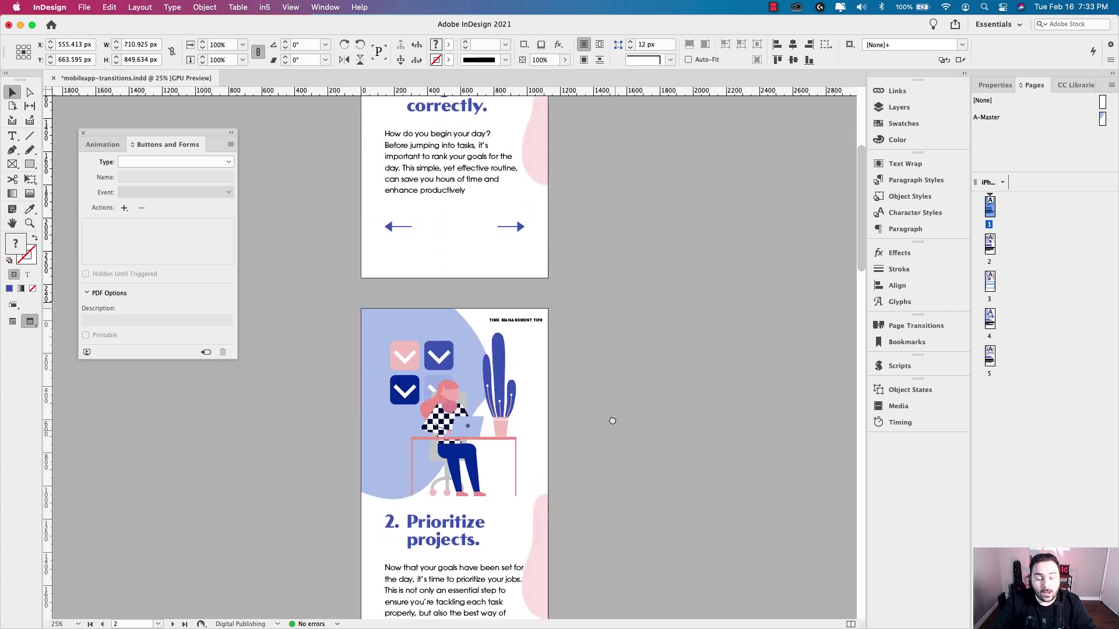
scroll(609, 419, up, 9)
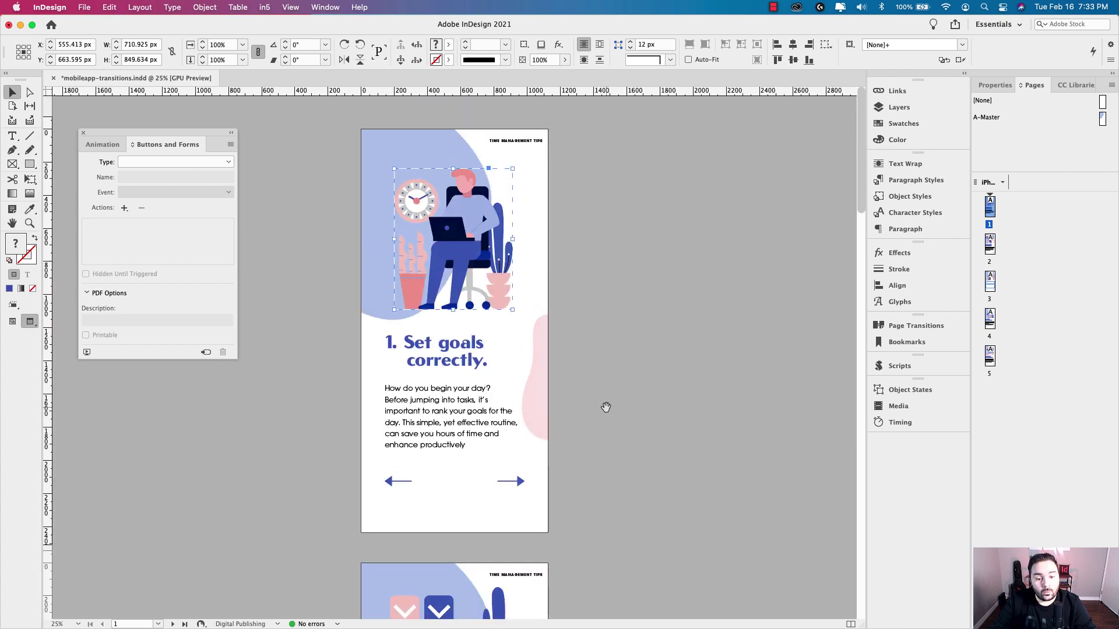
drag(594, 424, 586, 364)
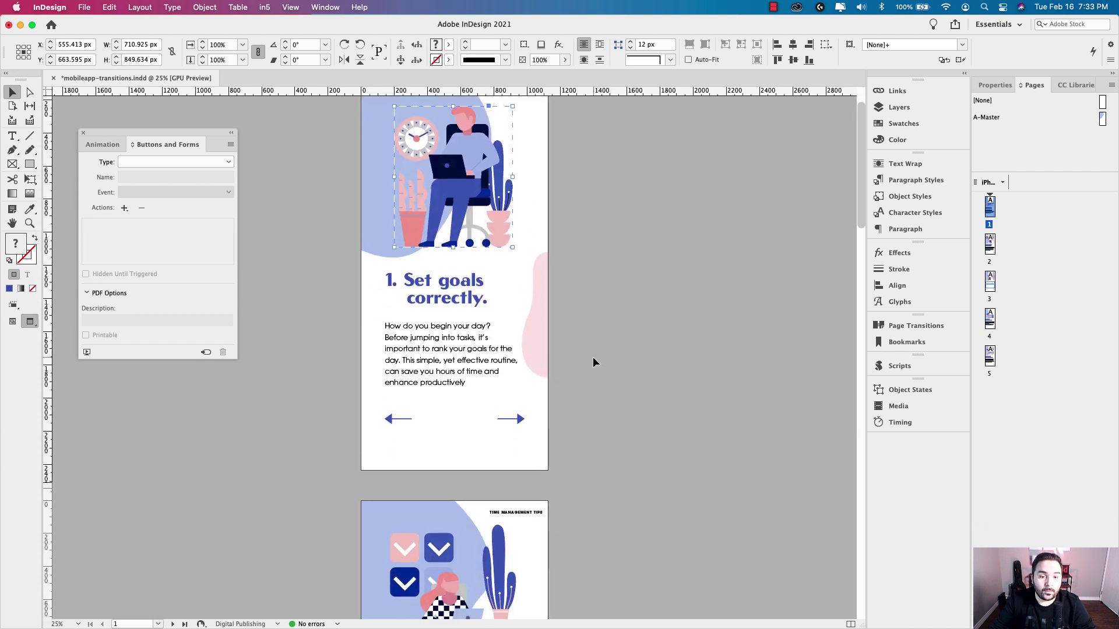
drag(577, 258, 569, 343)
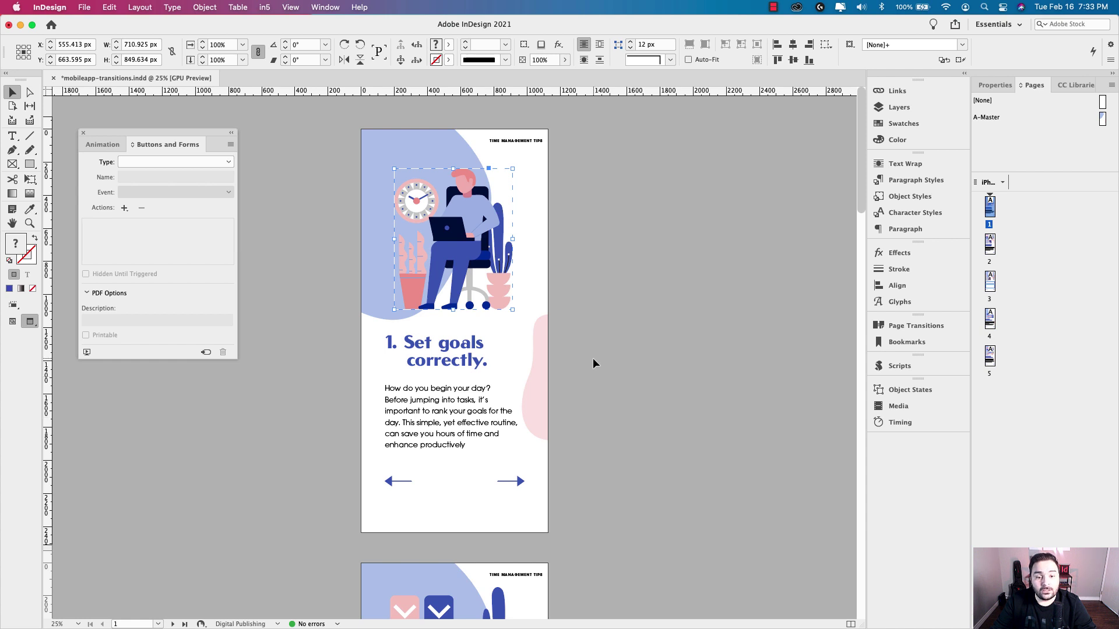
click(598, 472)
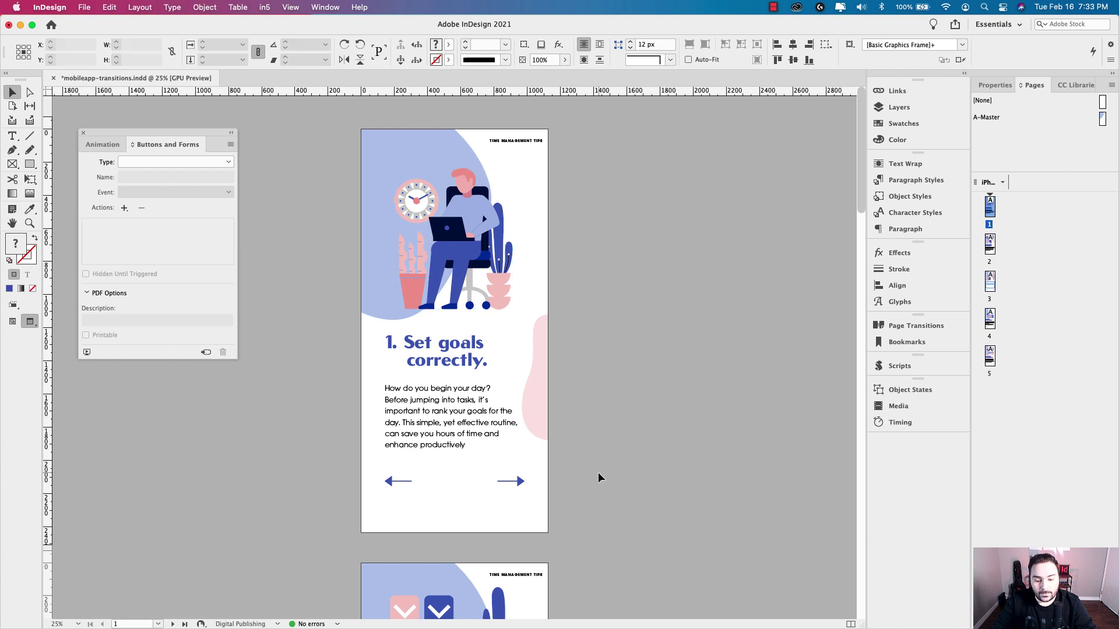
Zoom page 1 to 50% and select its left and right navigation arrows.
scroll(553, 495, down, 1)
key(super+equal)
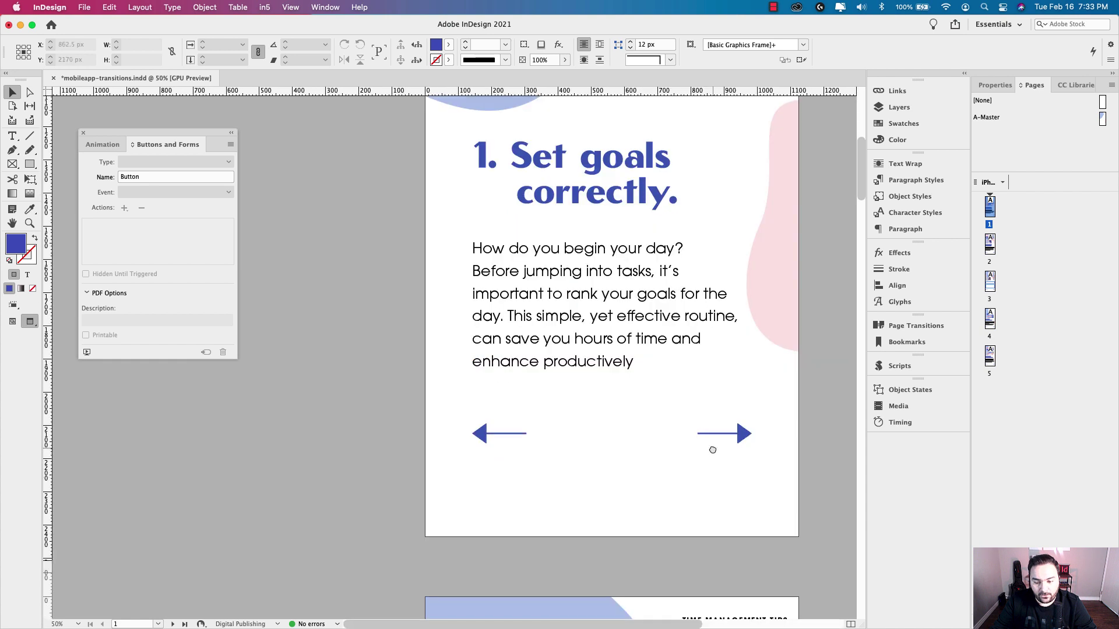
drag(712, 450, 553, 450)
click(331, 442)
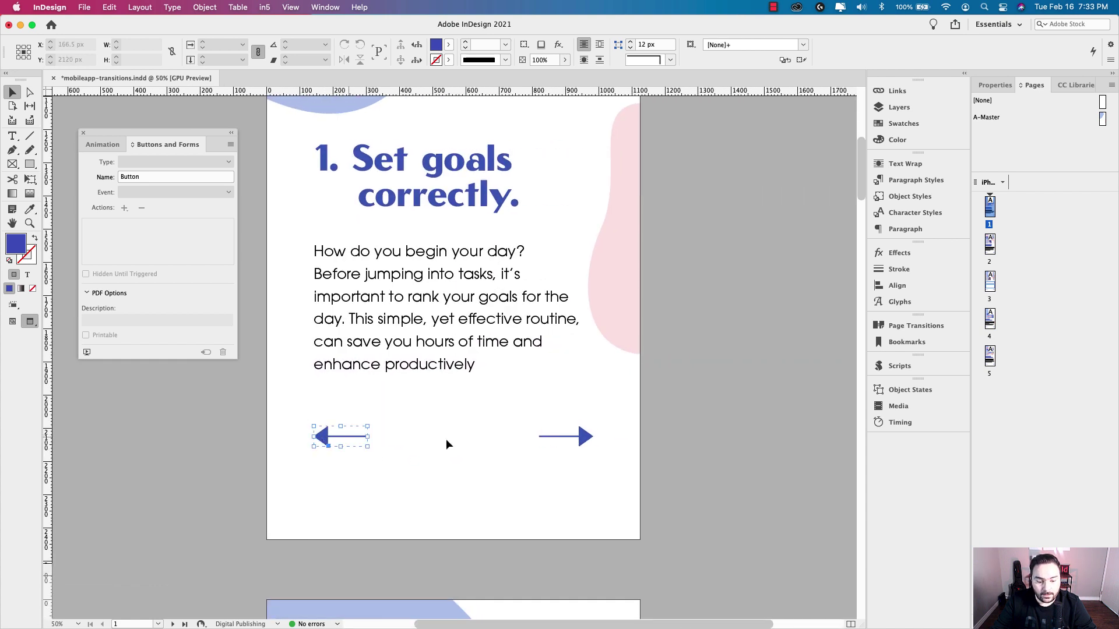
click(587, 440)
click(324, 438)
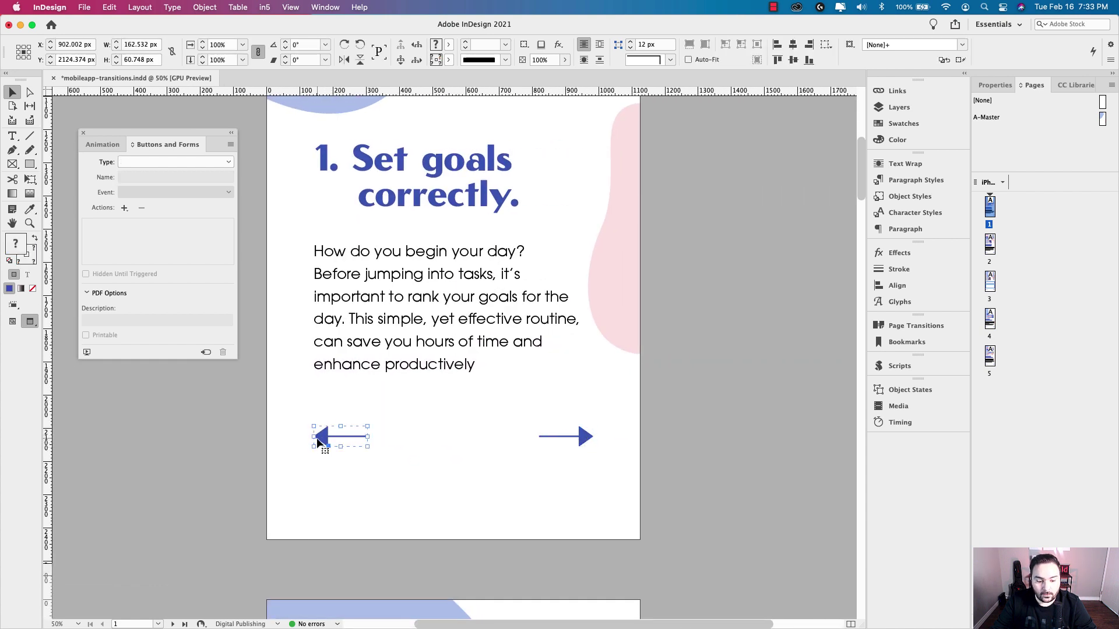
click(546, 440)
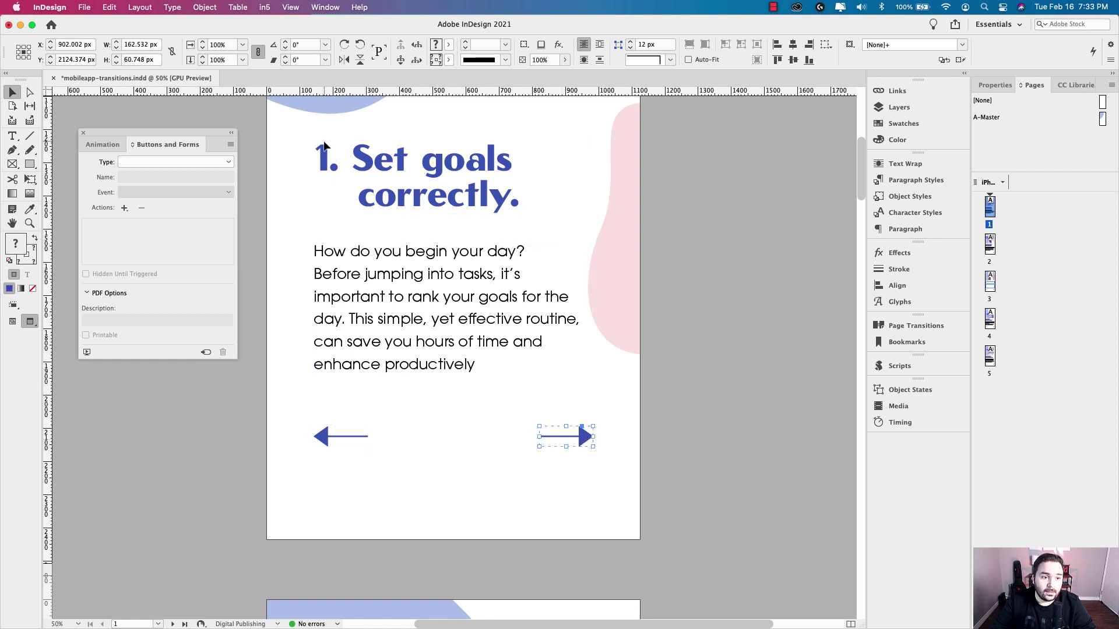
Check the Window > Interactive menu, zoom to 75%, and place the Buttons and Forms panel near the arrows.
click(324, 7)
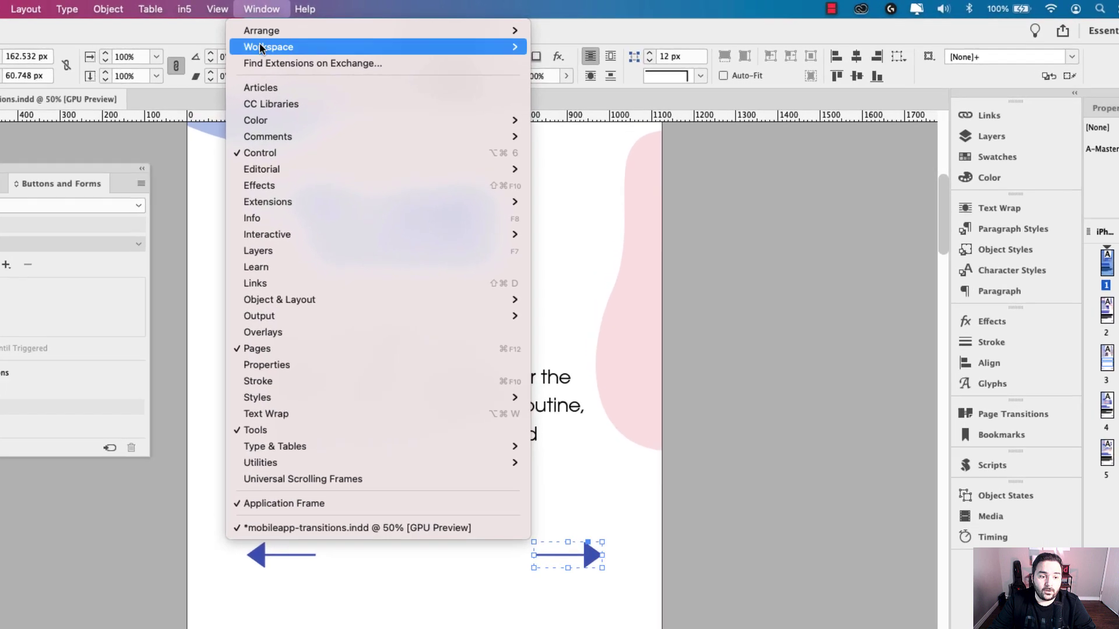
mouse_move(275, 242)
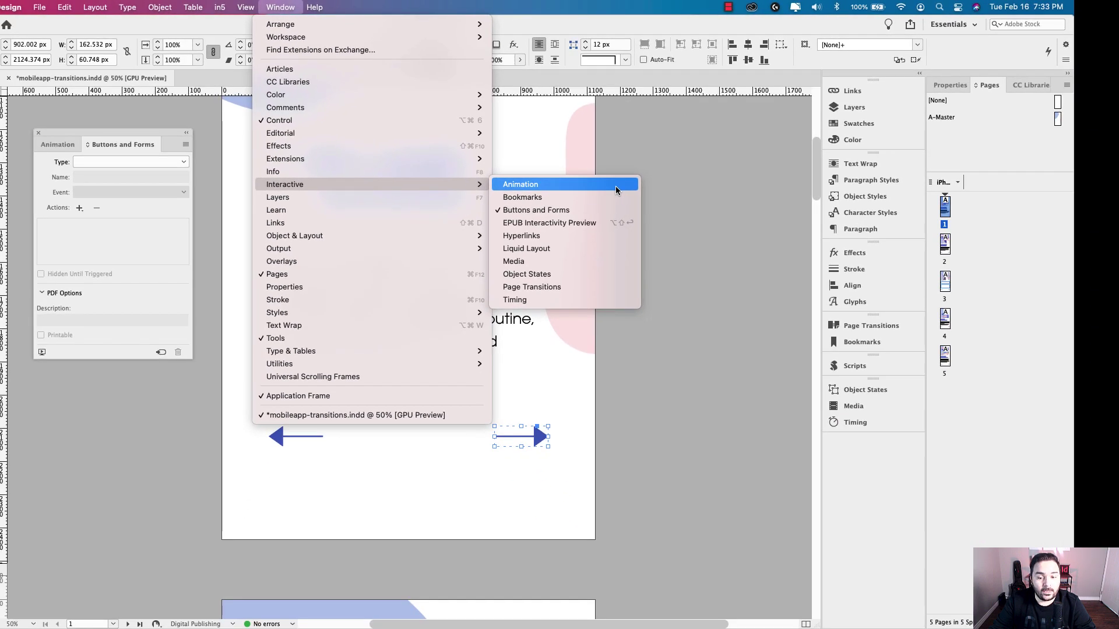
click(631, 168)
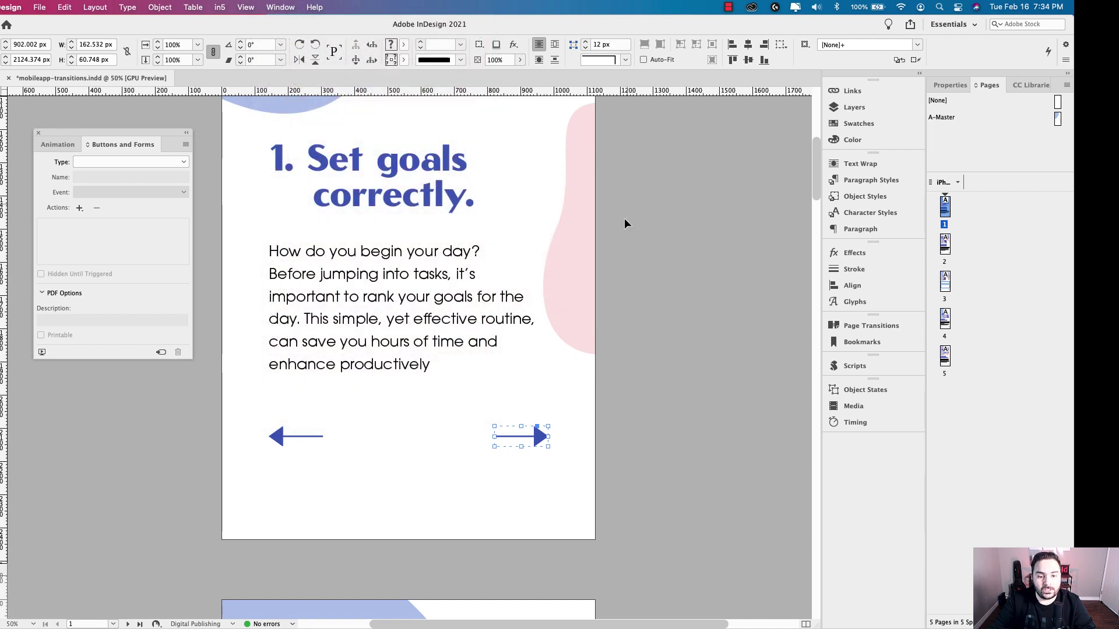
scroll(575, 456, up, 1)
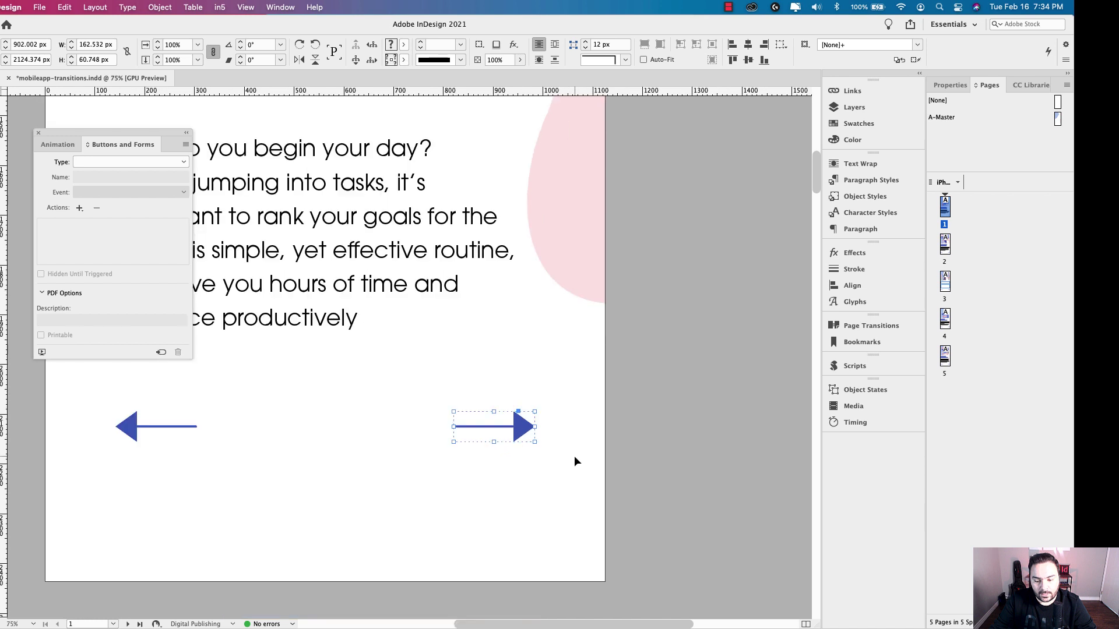
scroll(533, 438, left, 2)
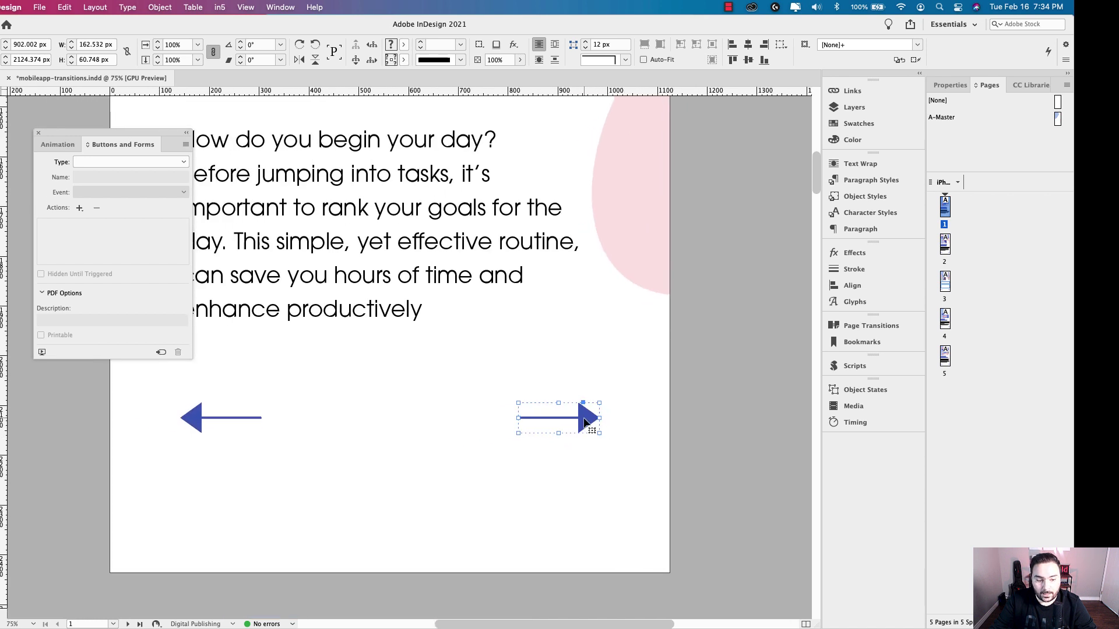
drag(128, 130, 361, 226)
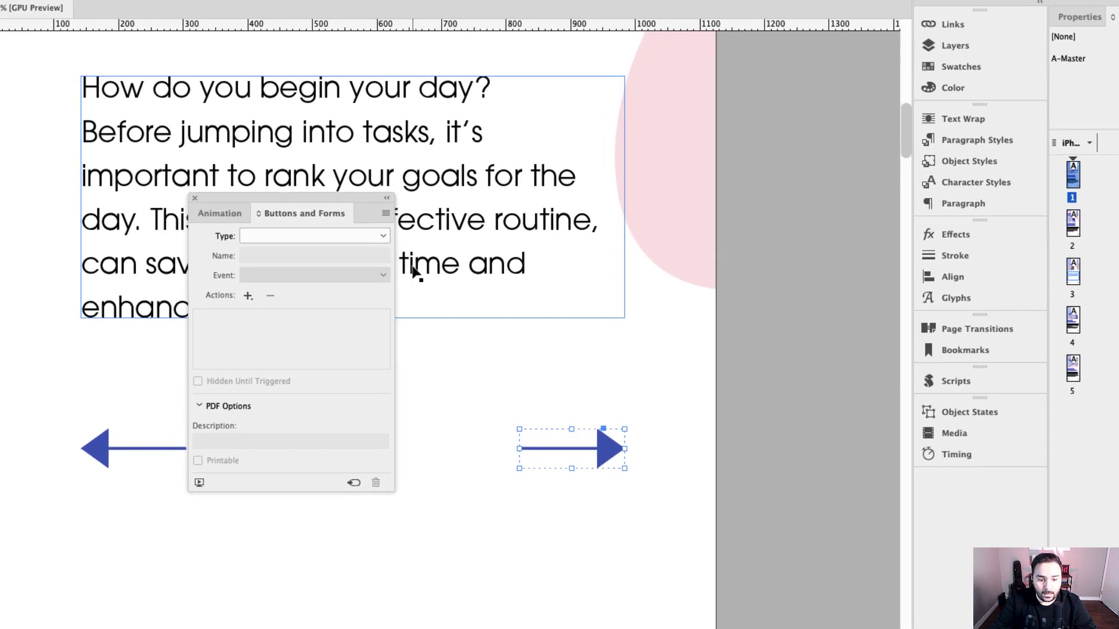
Make page 1's right arrow a button named Forward Button 1.
click(382, 235)
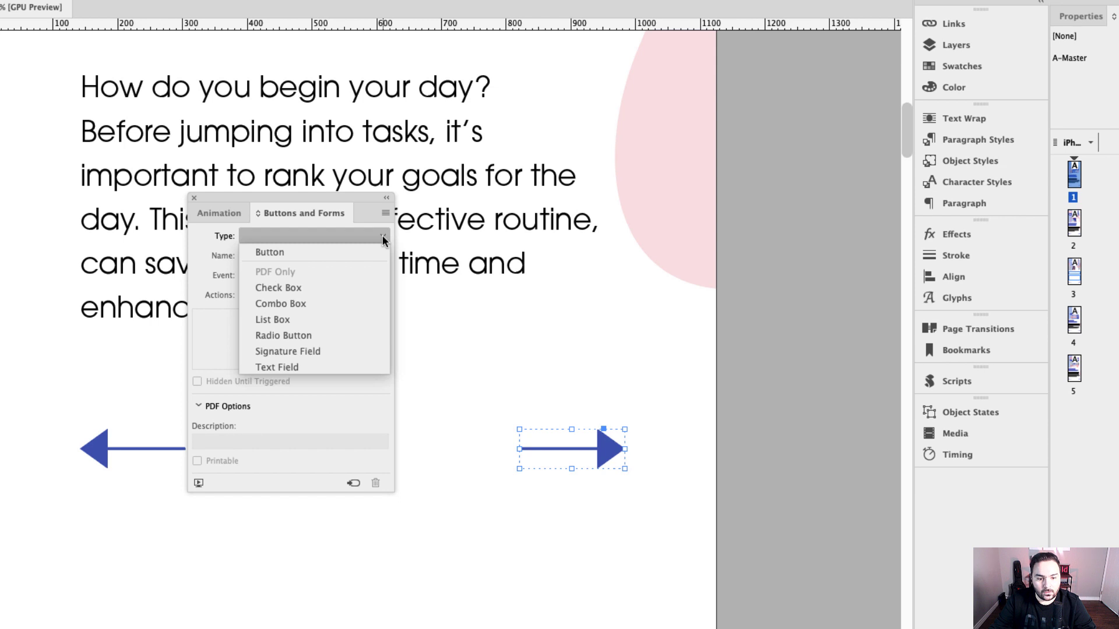
click(317, 253)
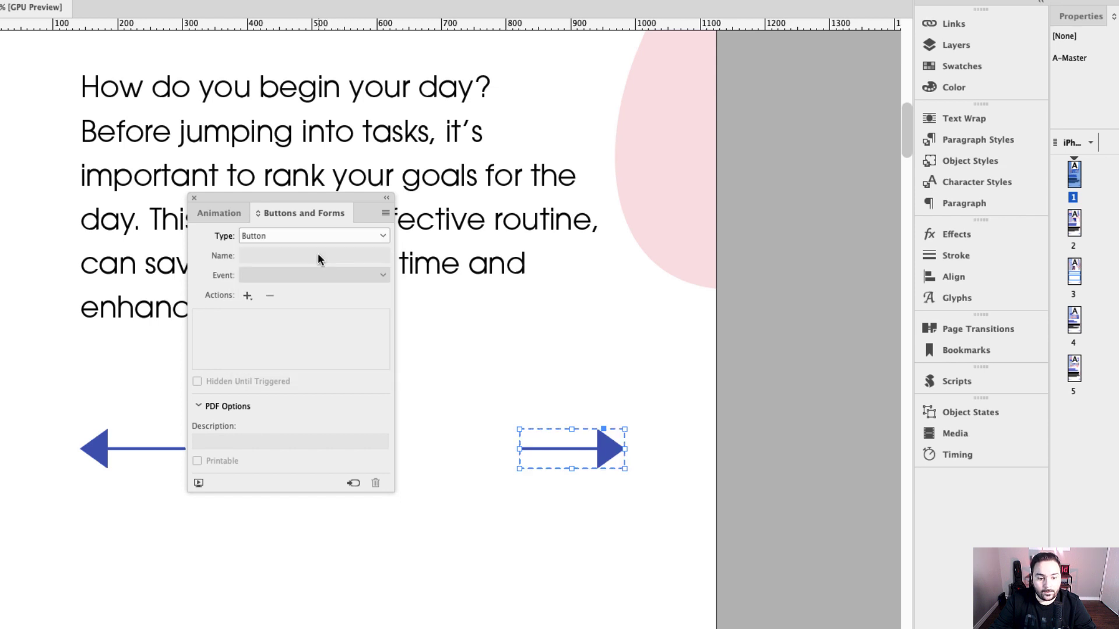
click(290, 254)
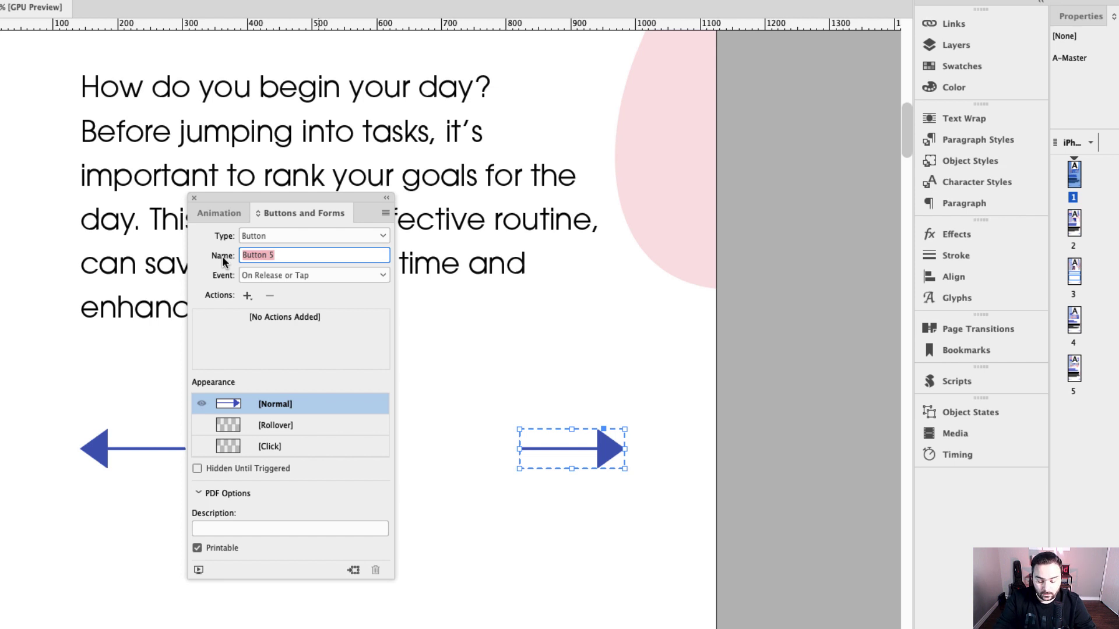
text(Forward )
text(Bu)
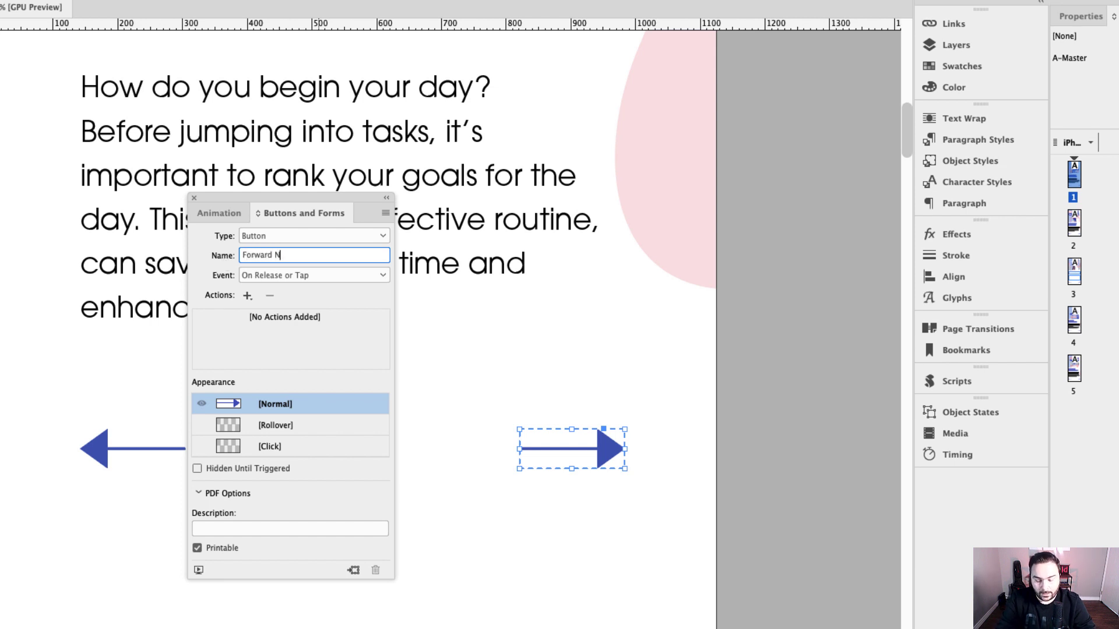
key(BackSpace)
key(BackSpace)
text(Button 1)
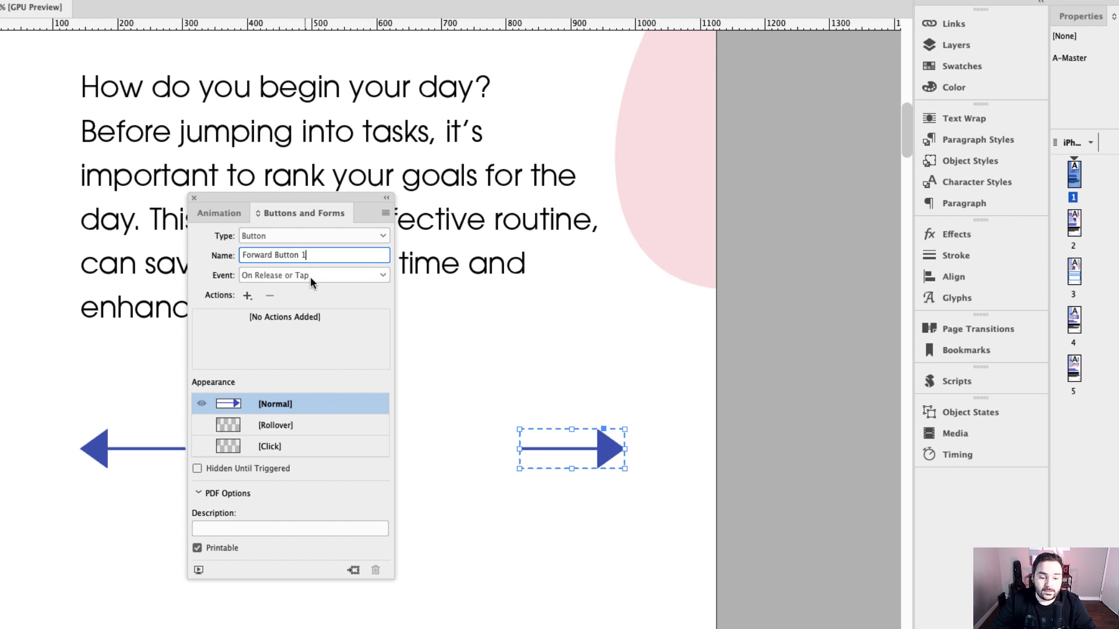
Give Forward Button 1 a Go To Page action targeting page 2.
click(247, 296)
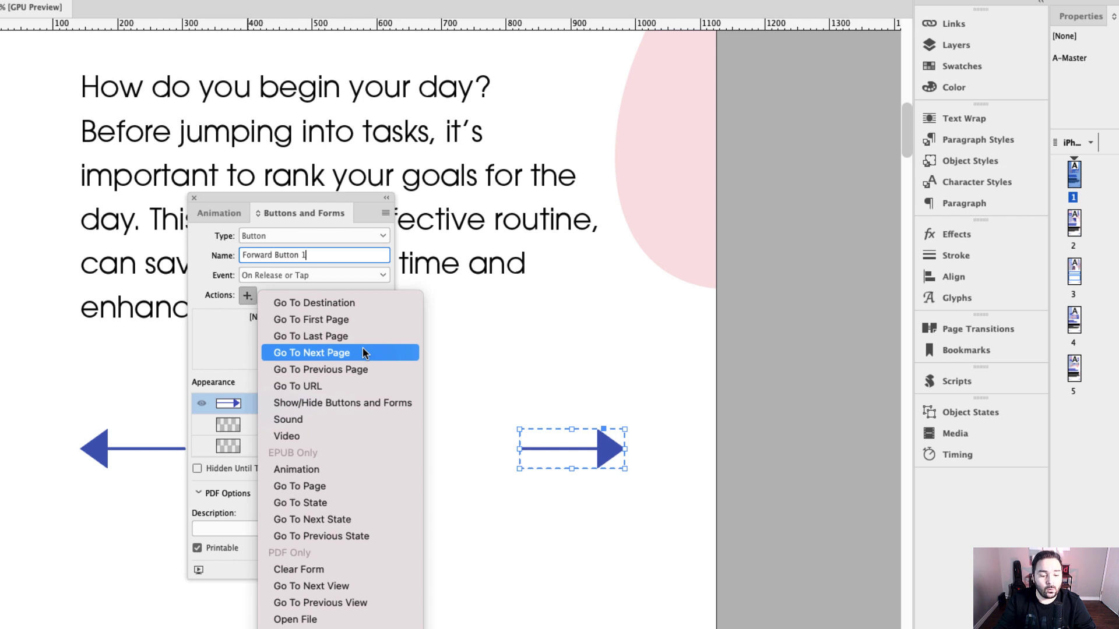
click(346, 485)
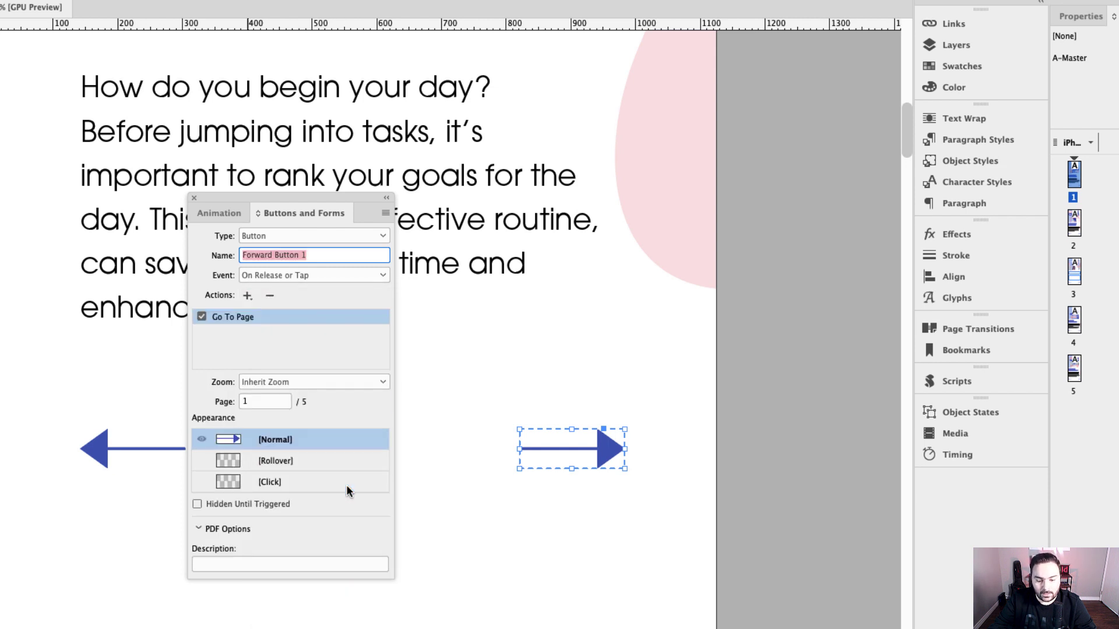
click(255, 400)
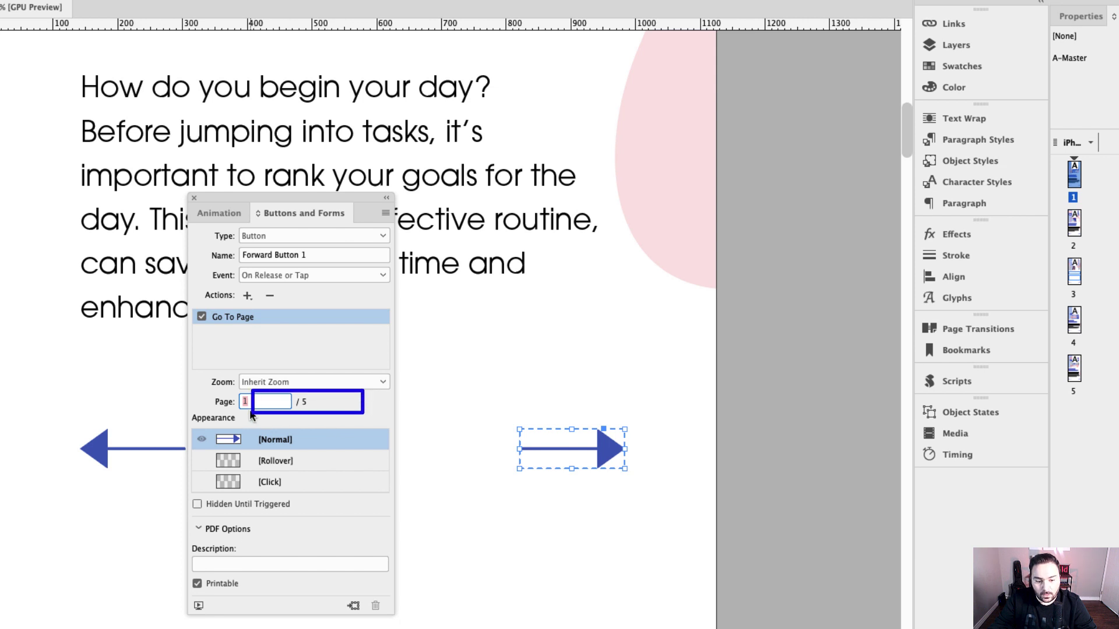
text(2)
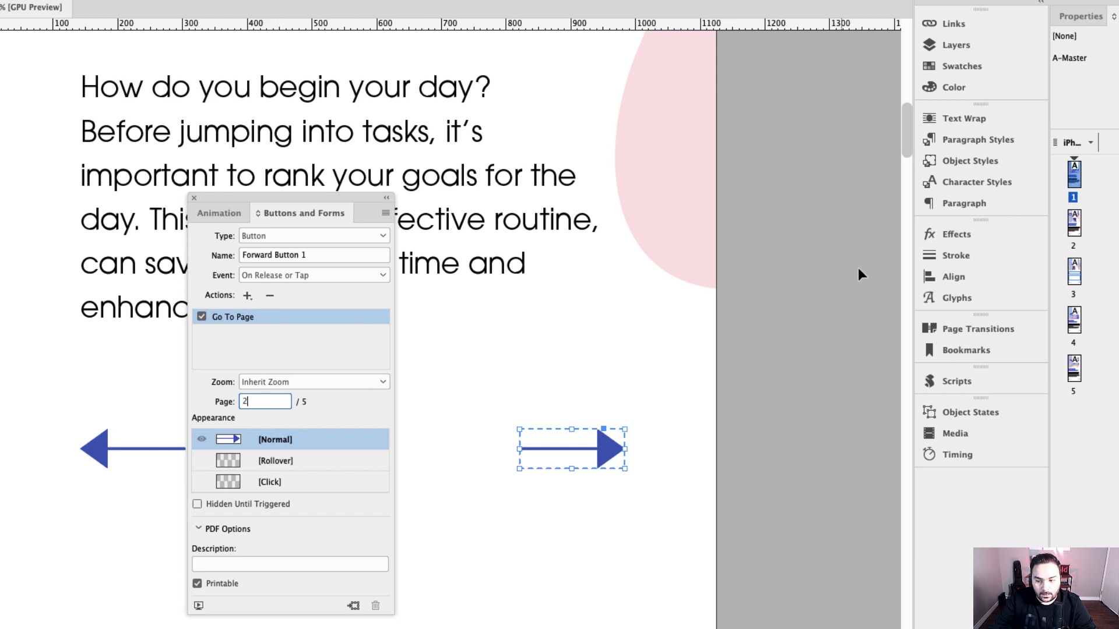
On page 2, make the right arrow a button named Forward Button 2.
double_click(1074, 224)
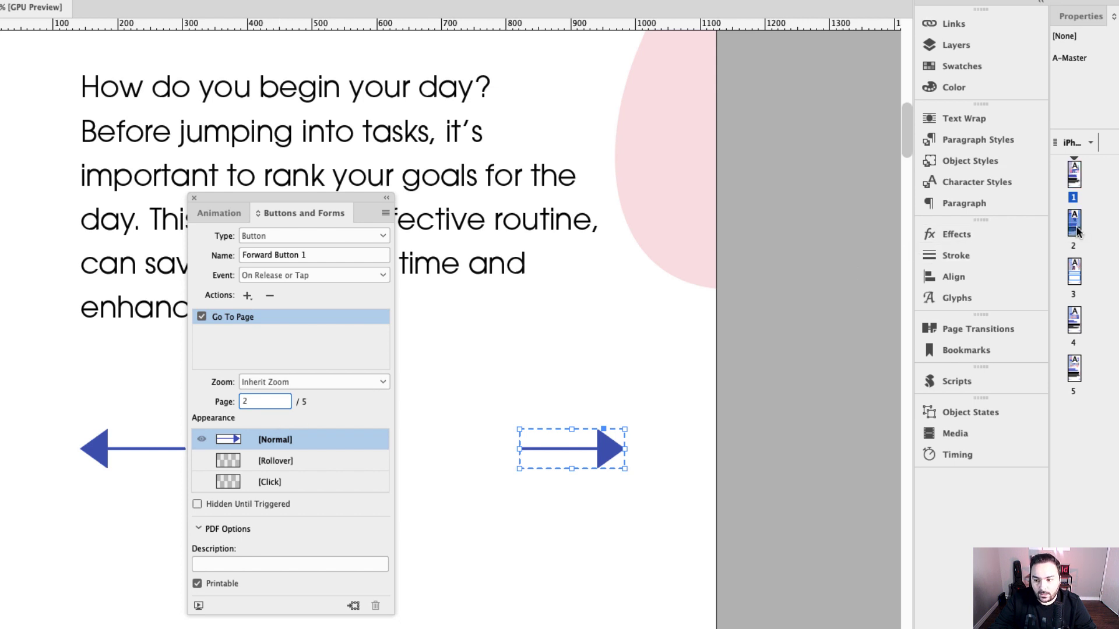
click(613, 460)
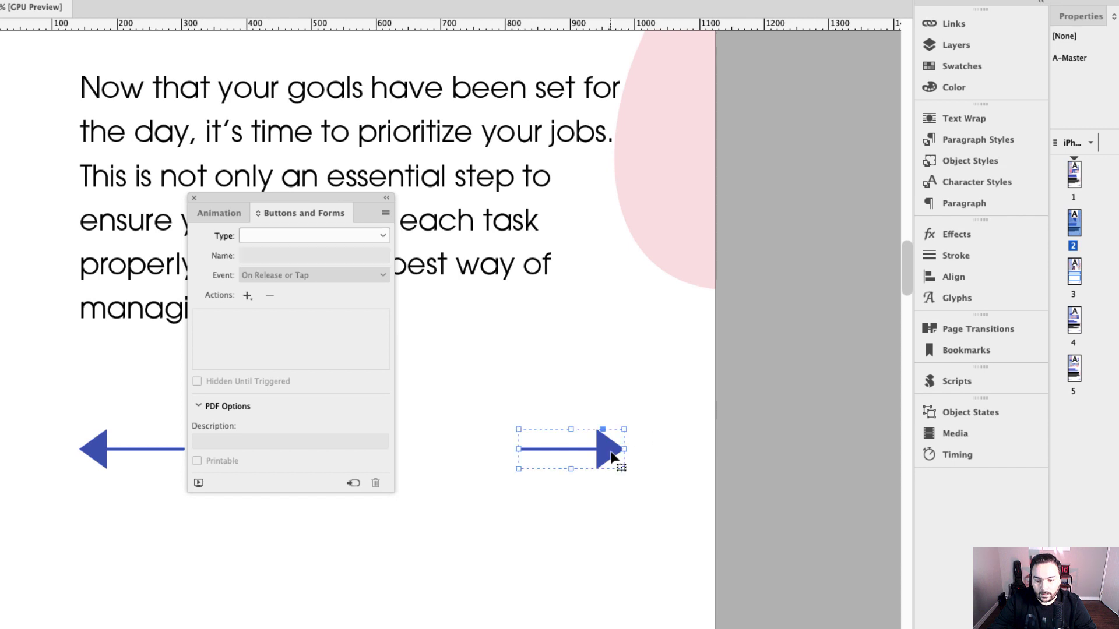
click(383, 236)
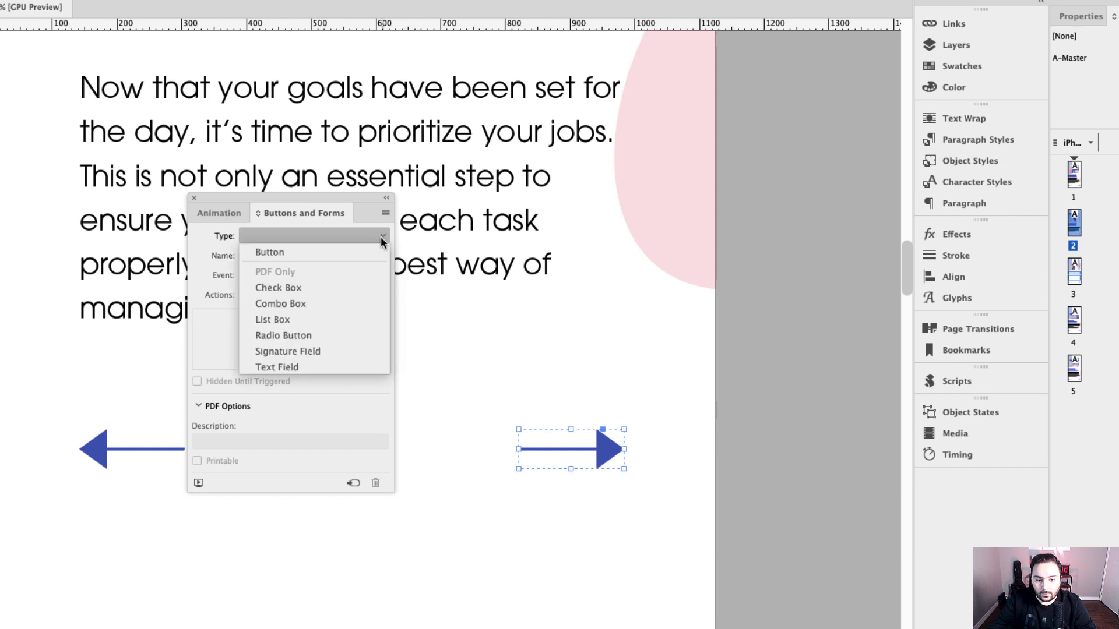
click(287, 253)
drag(275, 256, 269, 256)
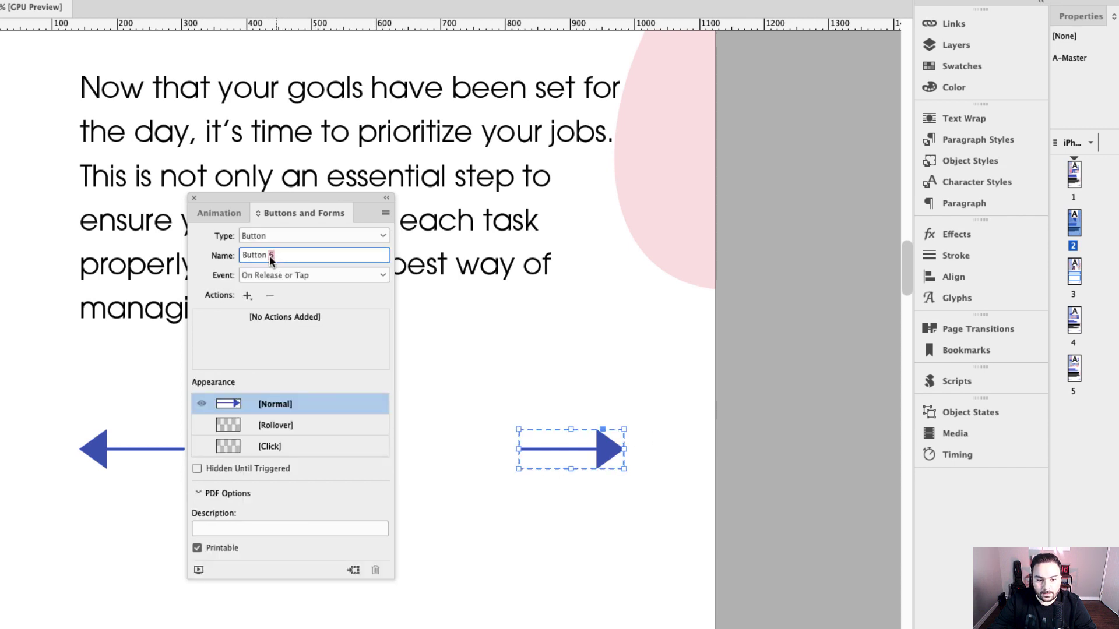
text(Forwa)
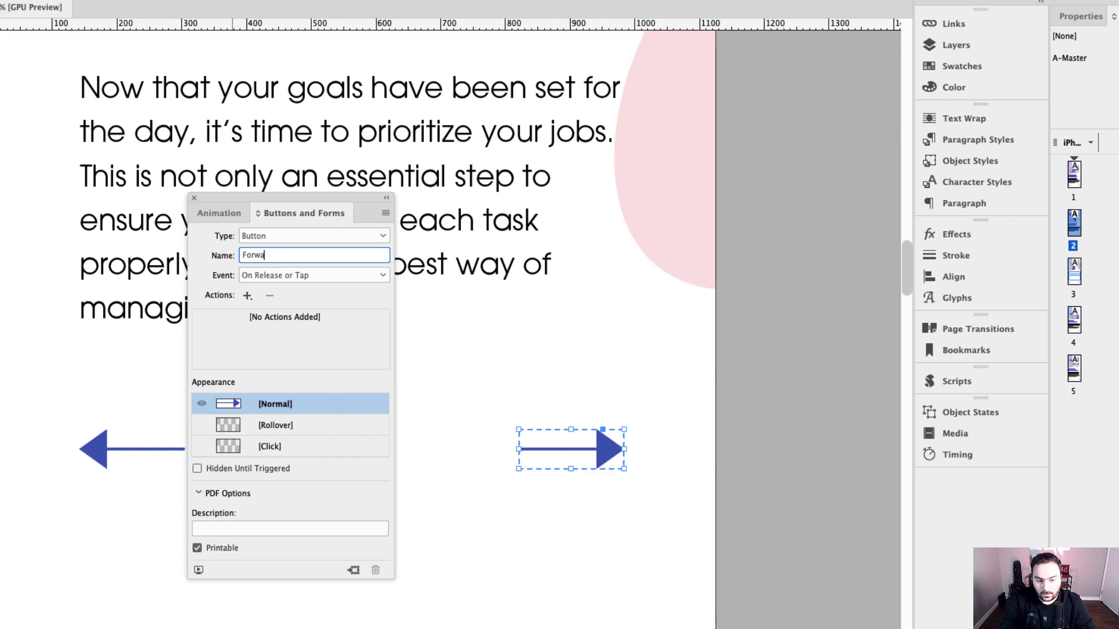
text(rd Button 2)
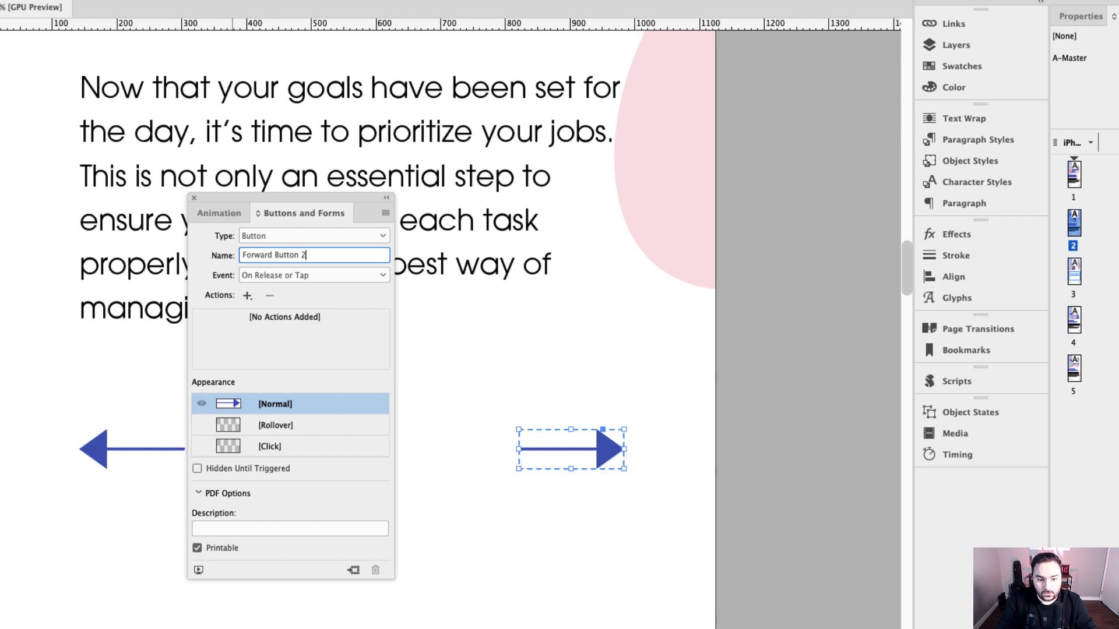
Add a Go To Page action targeting page 3, then open page 3.
click(247, 295)
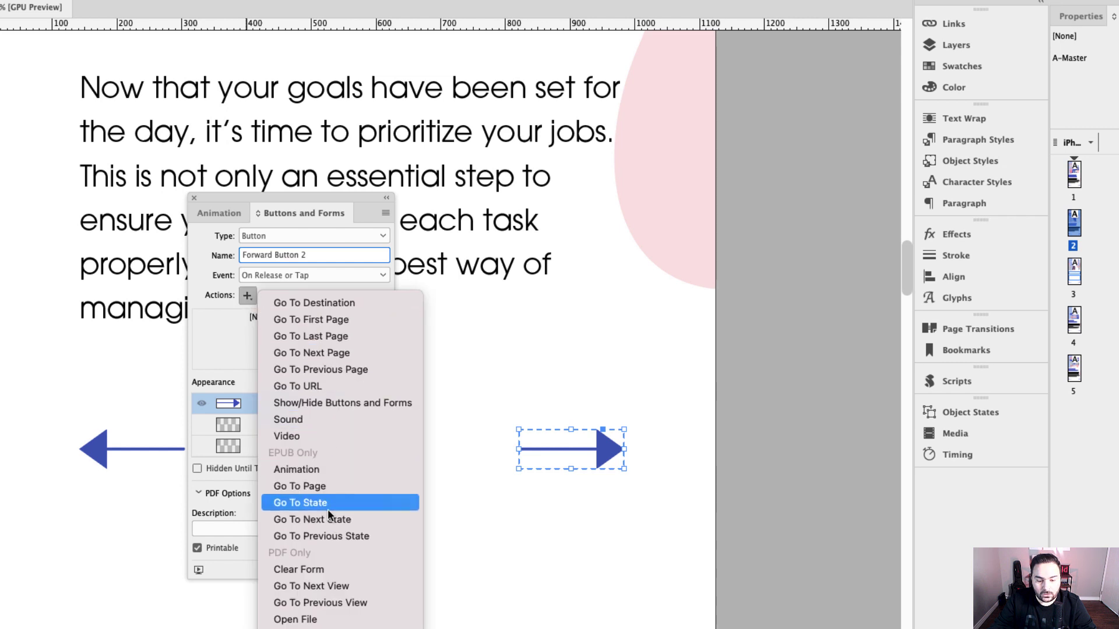
click(330, 491)
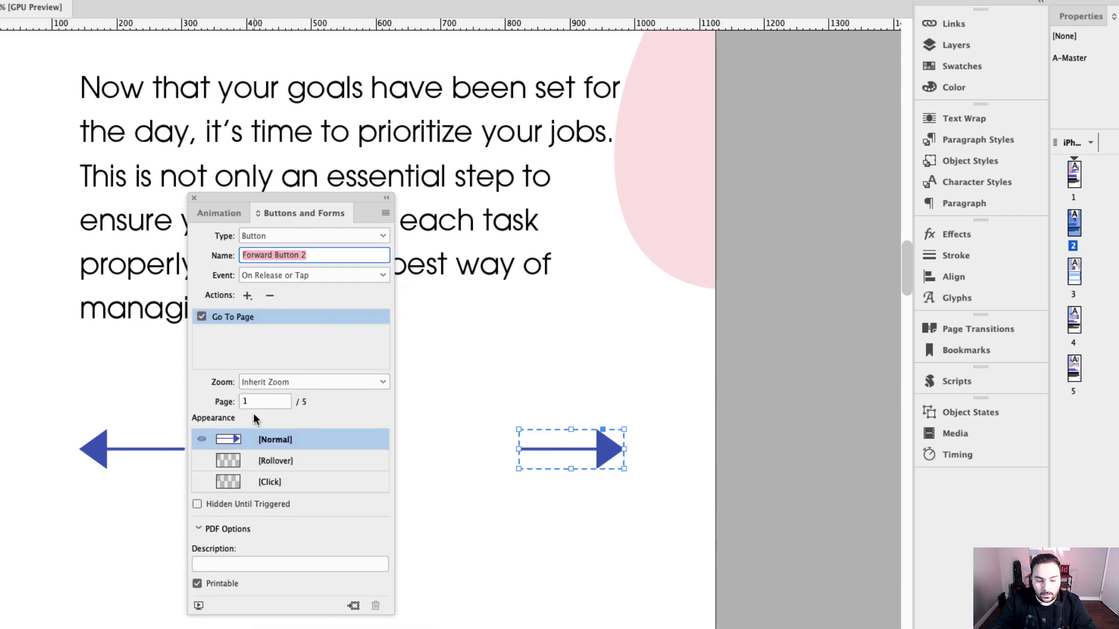
double_click(236, 402)
text(3)
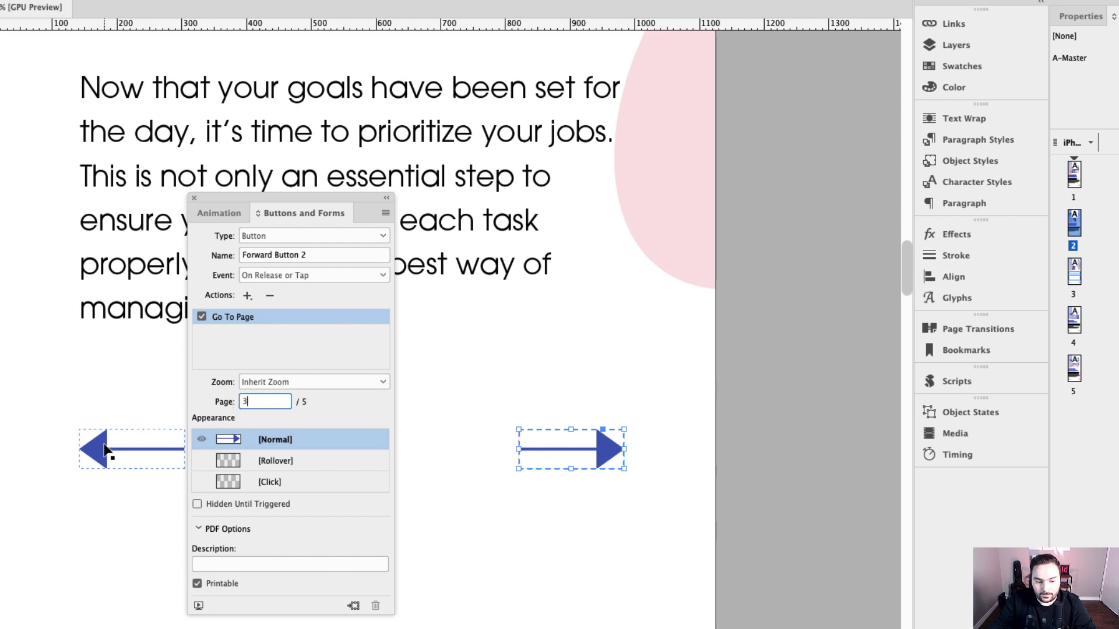
drag(244, 198, 334, 195)
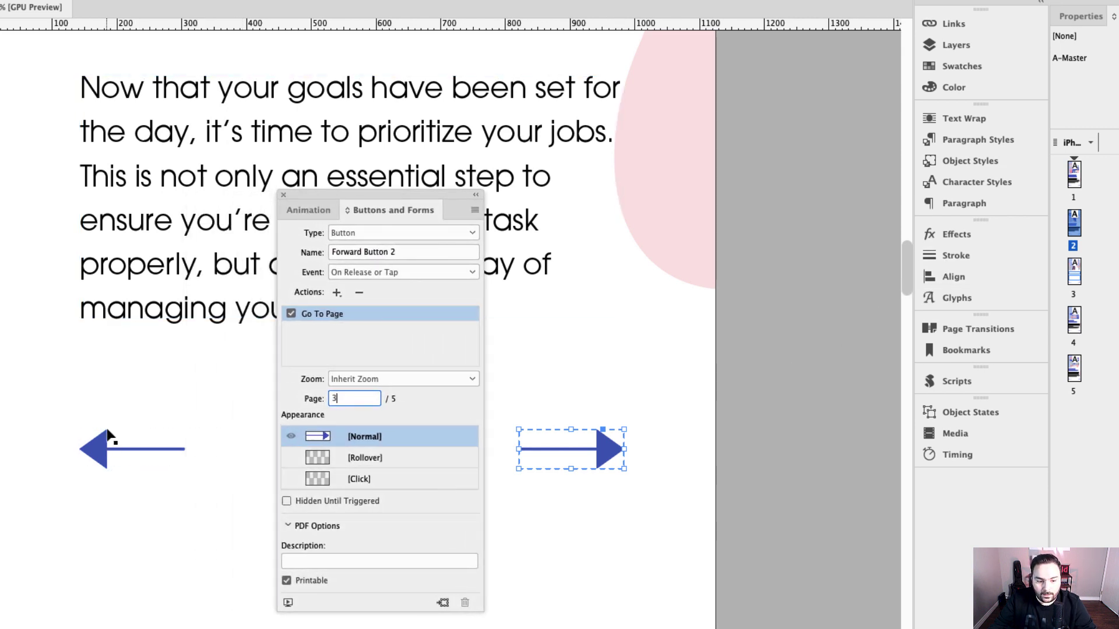
drag(431, 196, 355, 196)
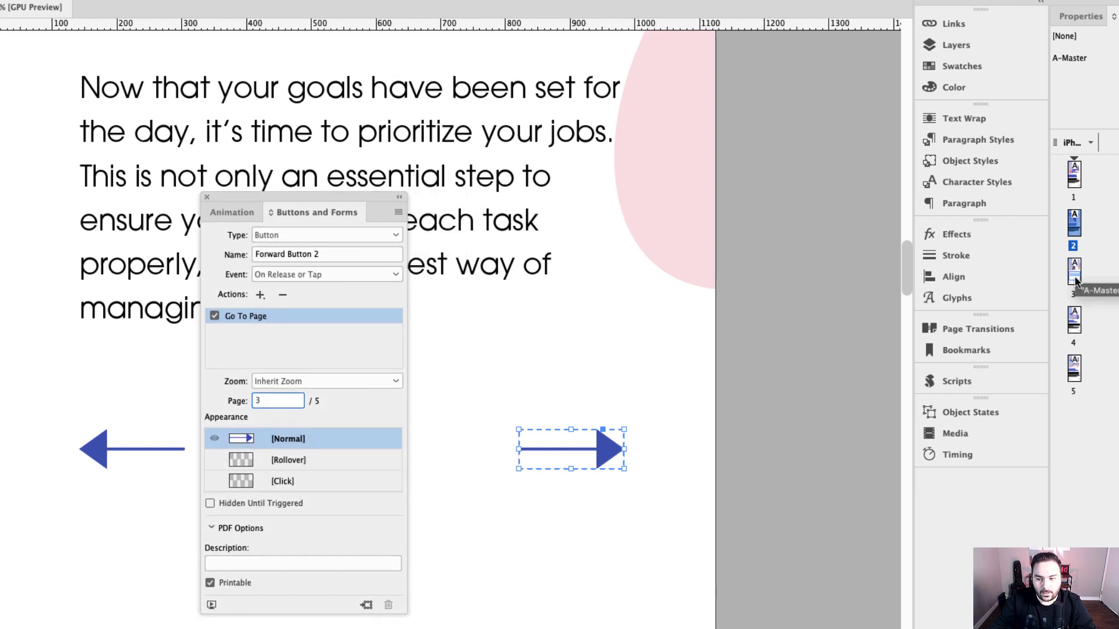
double_click(1075, 271)
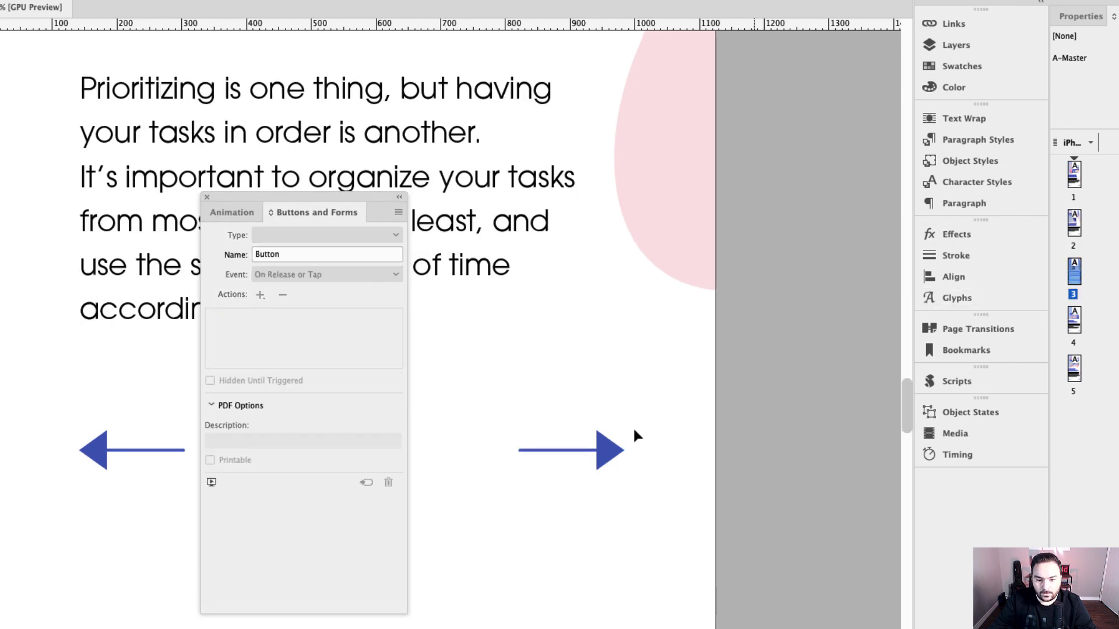
Make page 3's right arrow a button named Forward Button 3.
click(611, 459)
click(340, 236)
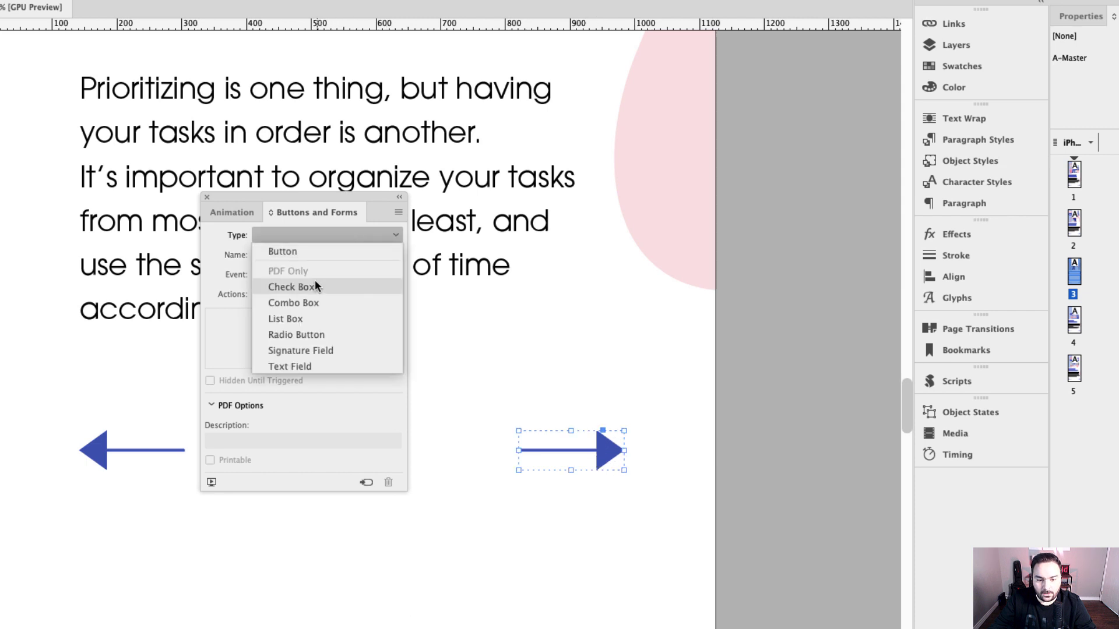
click(309, 249)
triple_click(278, 253)
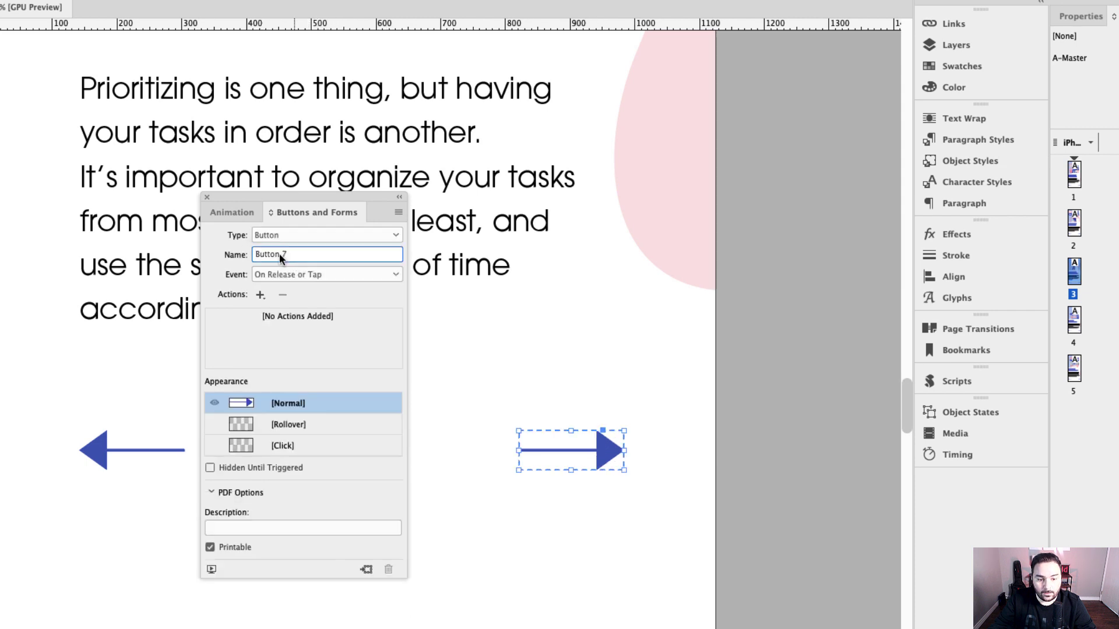
text(Fore)
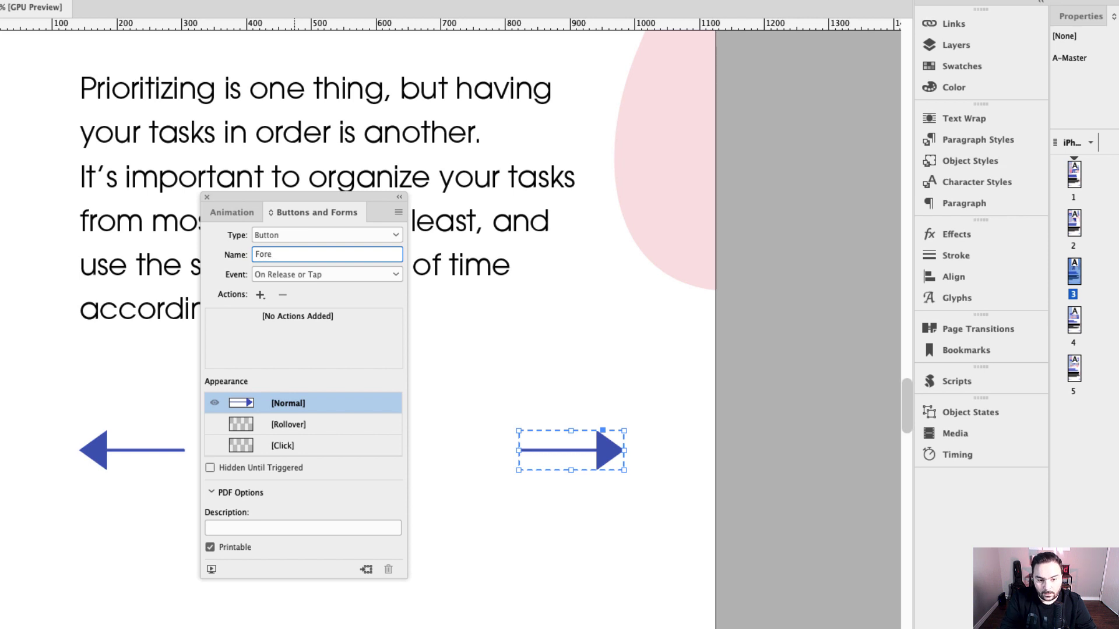
key(BackSpace)
text(ward N)
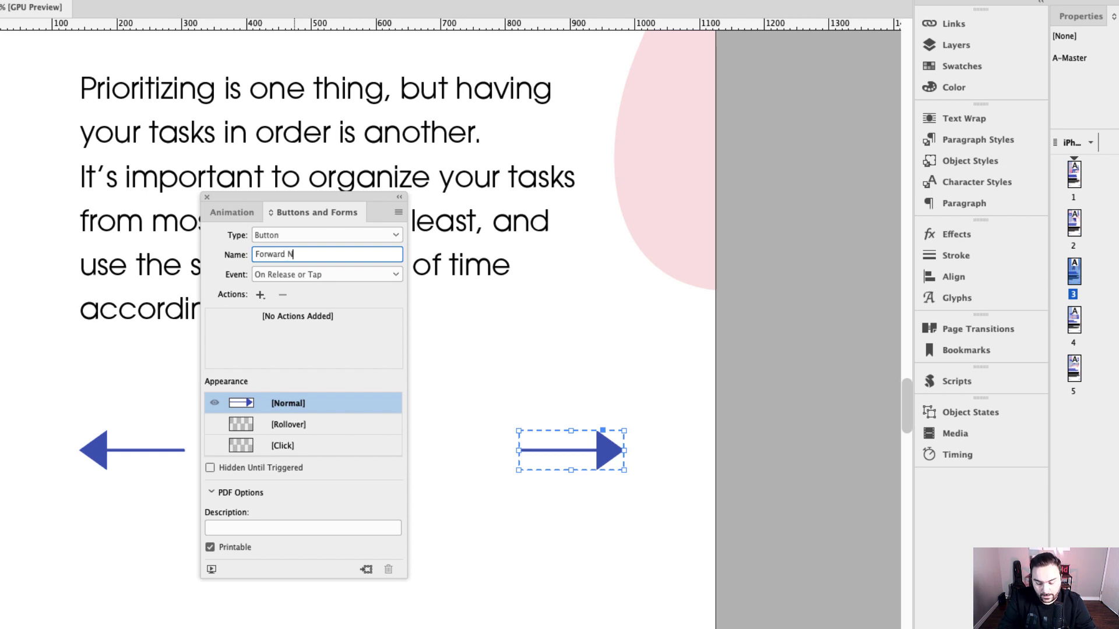
key(BackSpace)
text(Button 3)
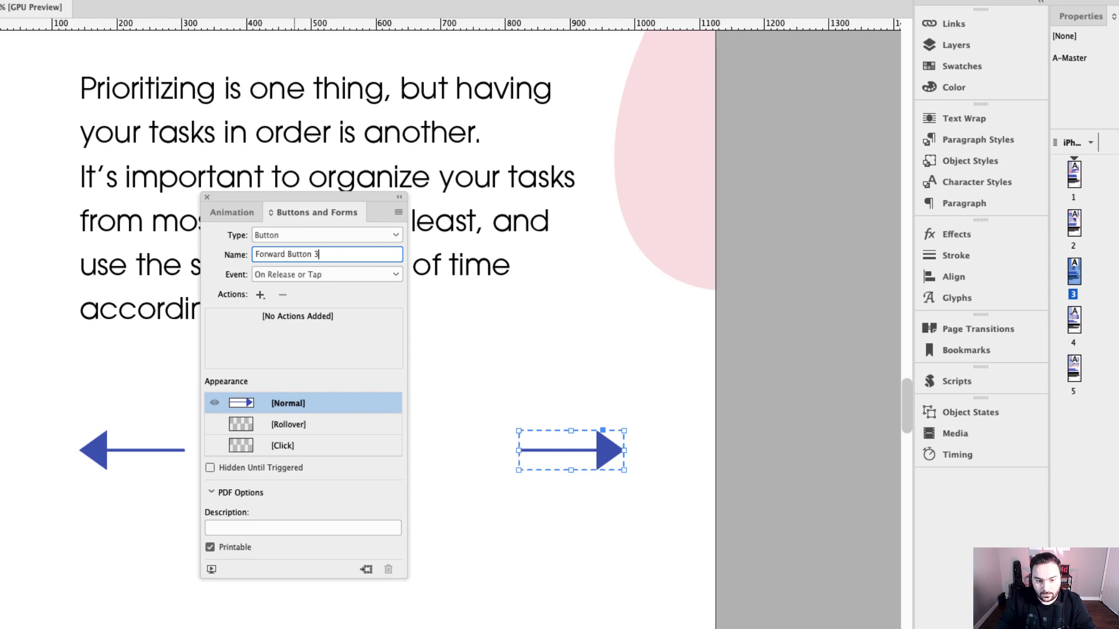
Add a Go To Page action targeting page 4, then open page 4.
click(261, 295)
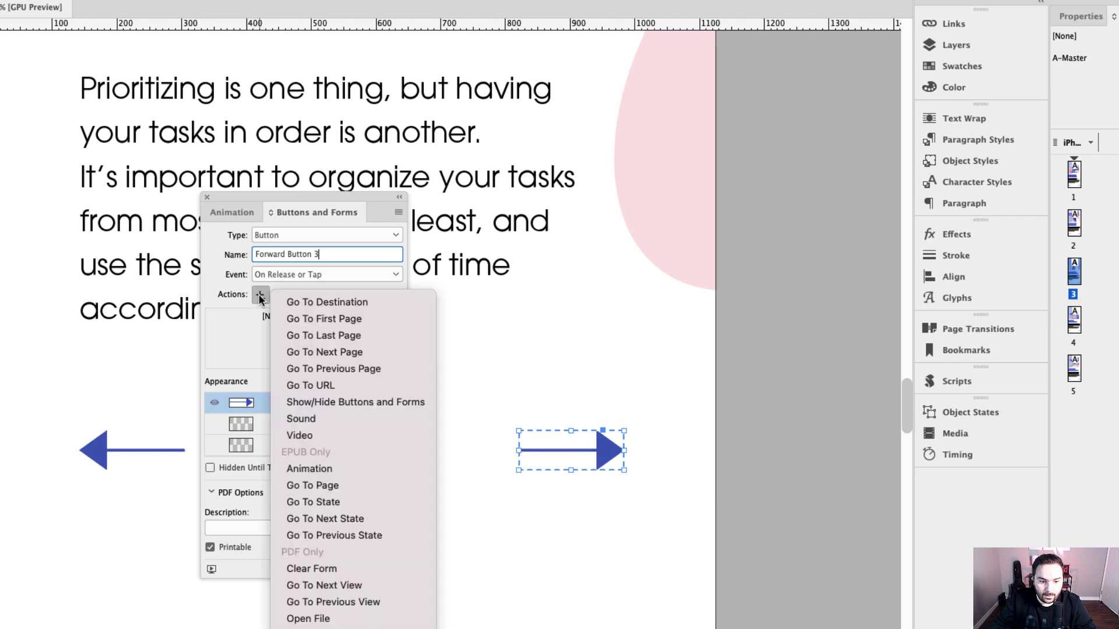
click(355, 486)
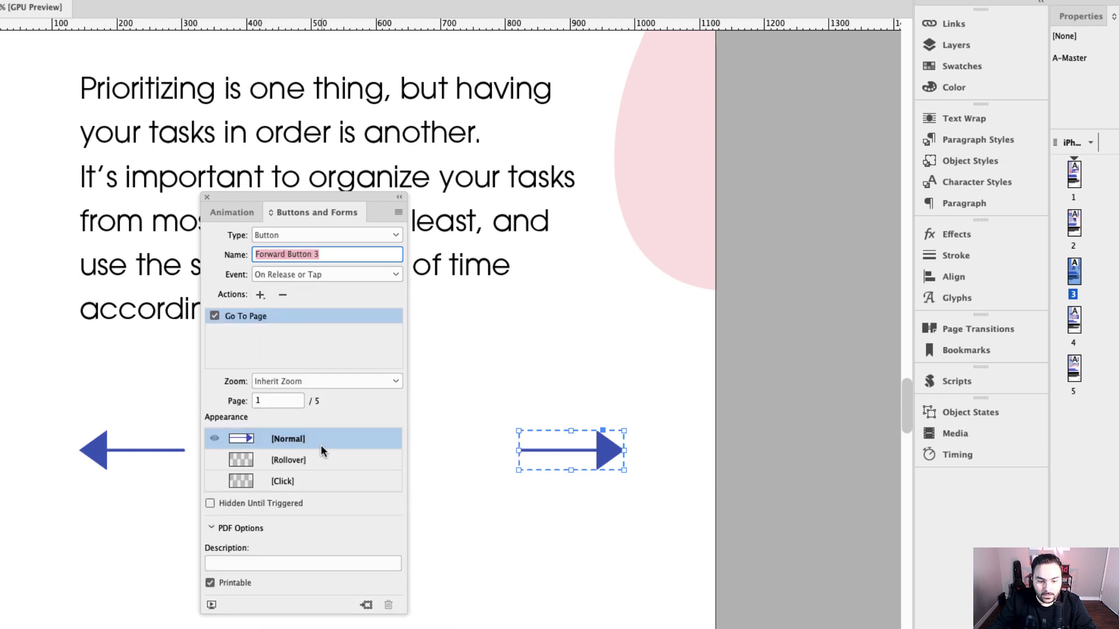
double_click(275, 400)
text(4)
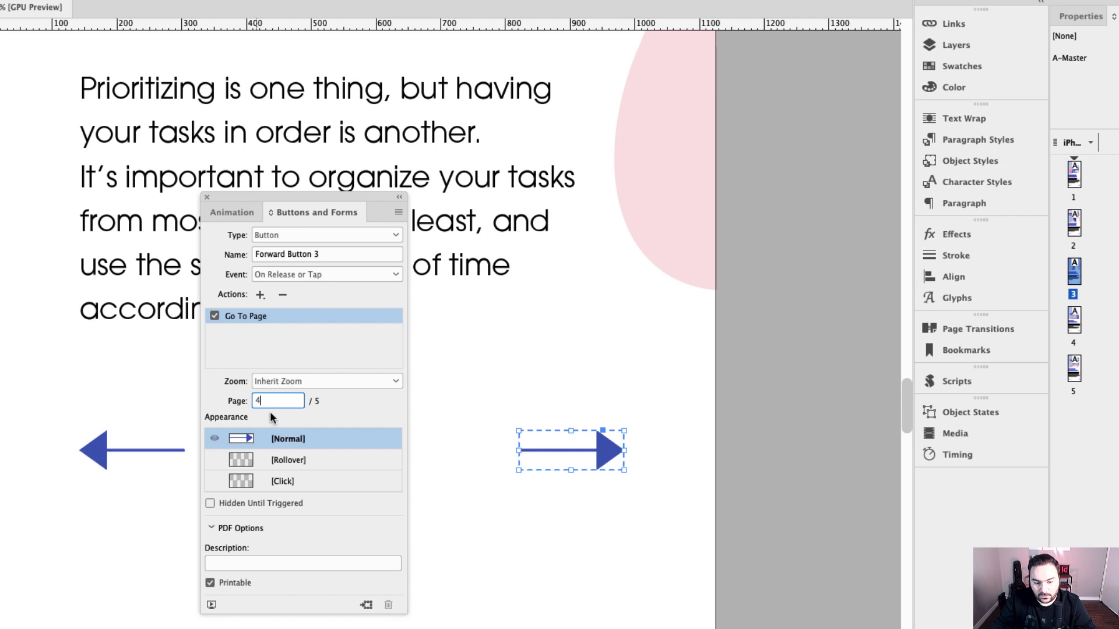
double_click(1074, 330)
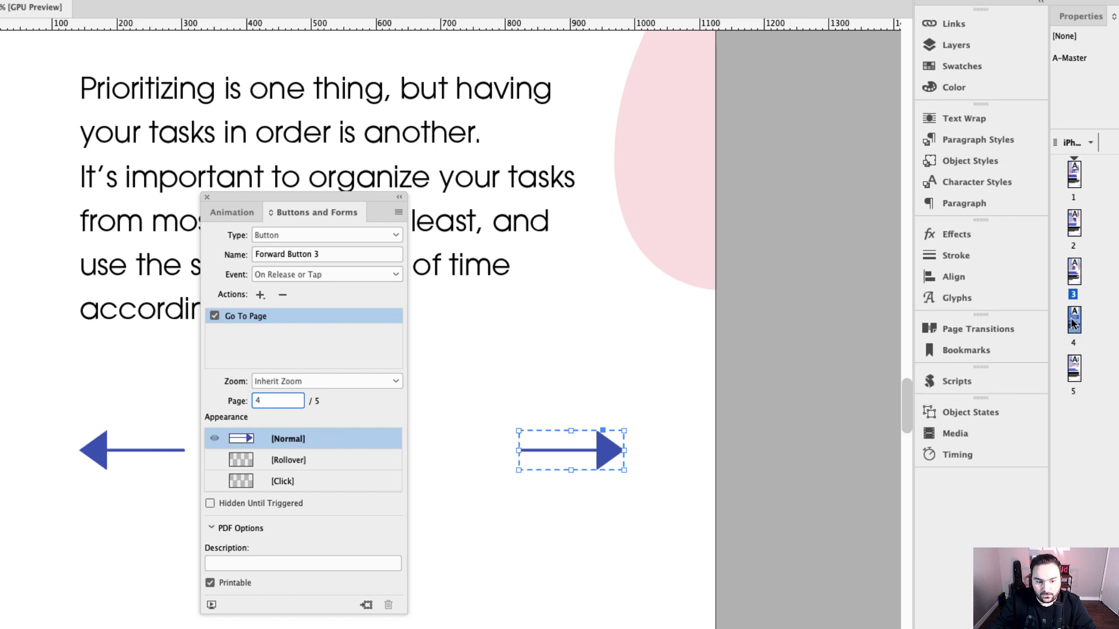
Make page 4's right arrow a button named Forward Button 4.
click(609, 460)
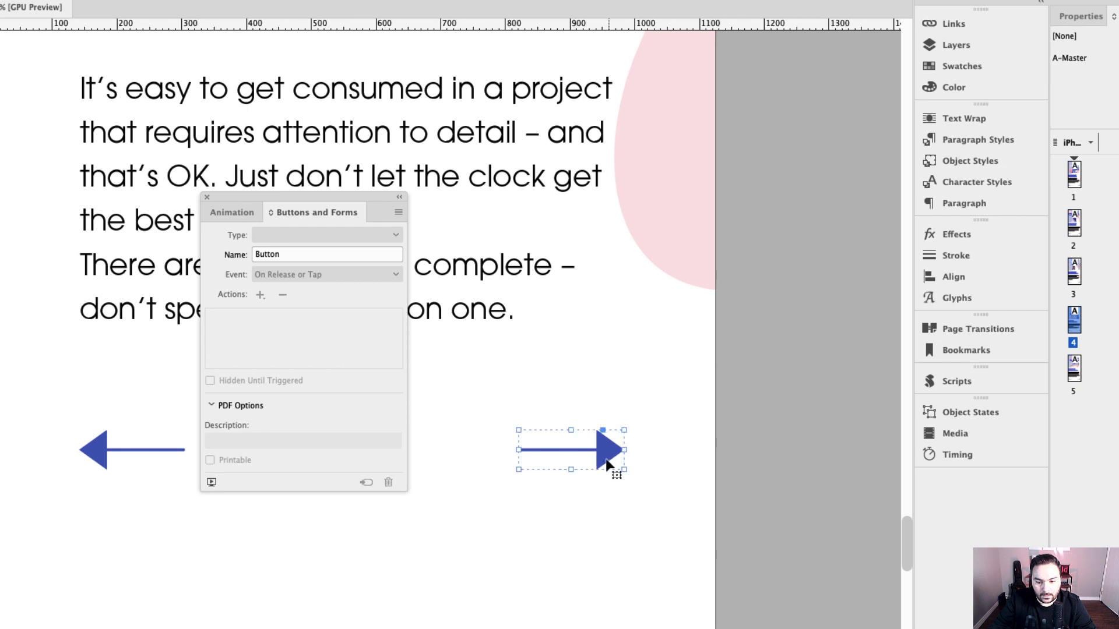
click(305, 251)
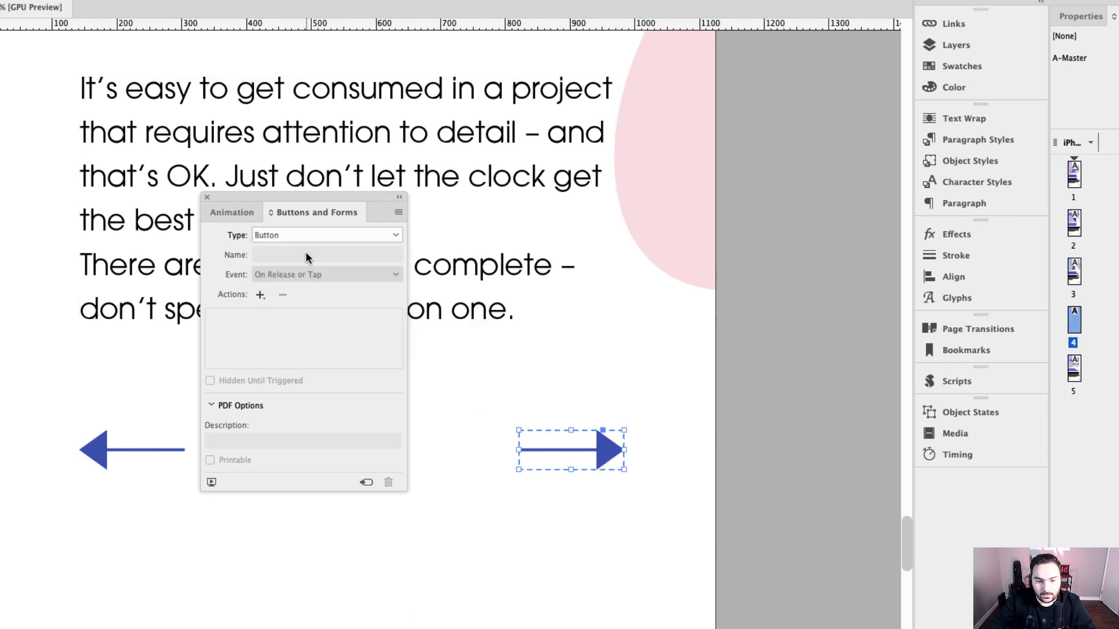
text(B)
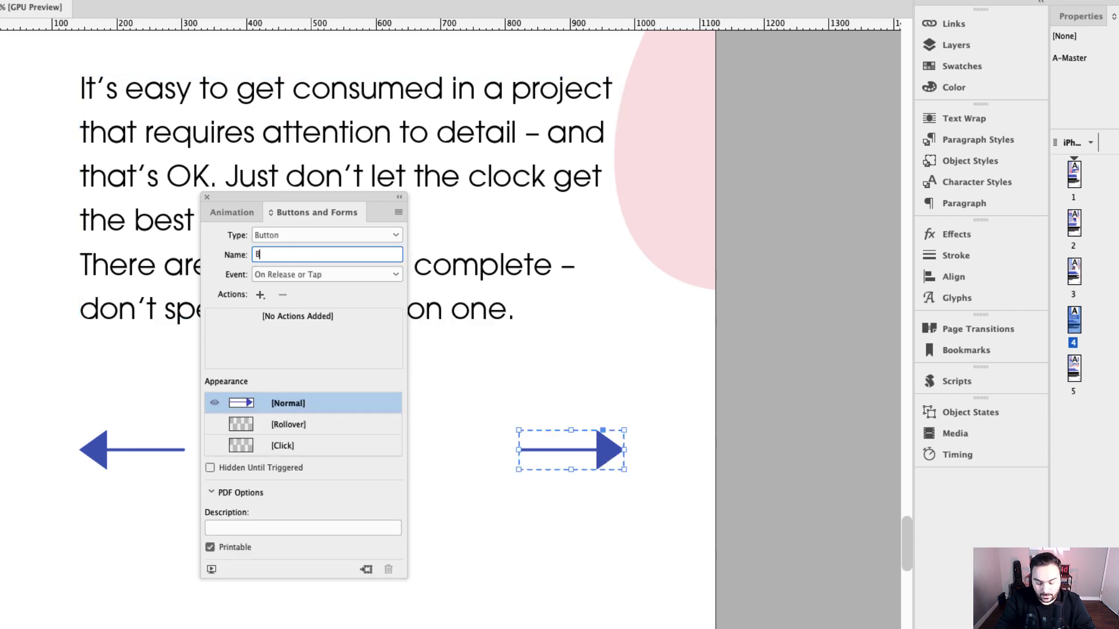
text(Forward Button 4)
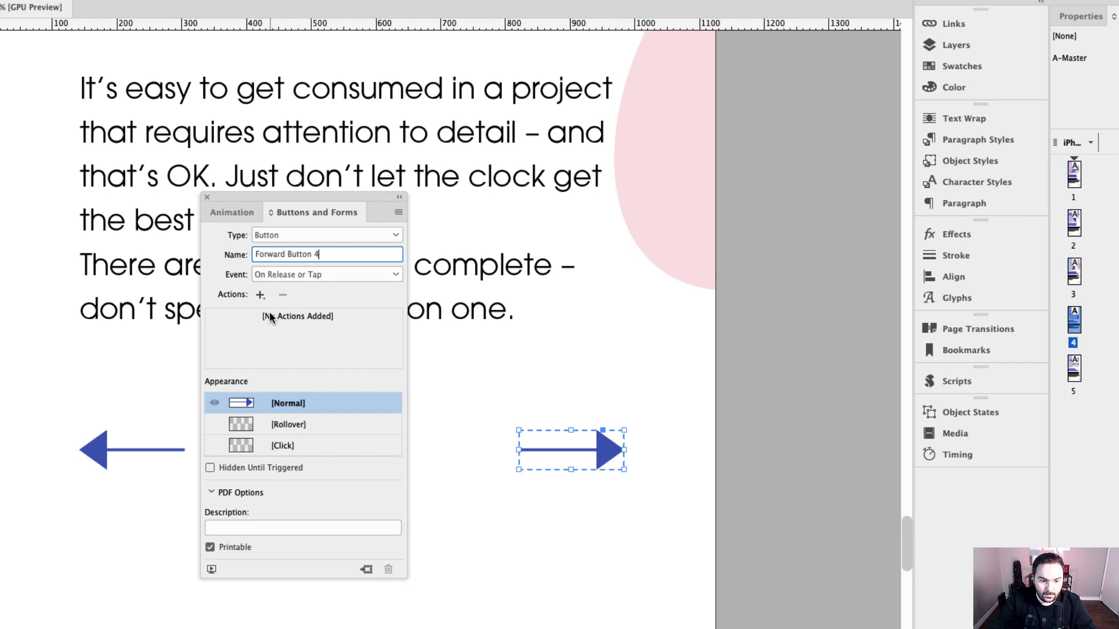
Add a Go To Page action targeting page 5, then open page 5.
click(261, 295)
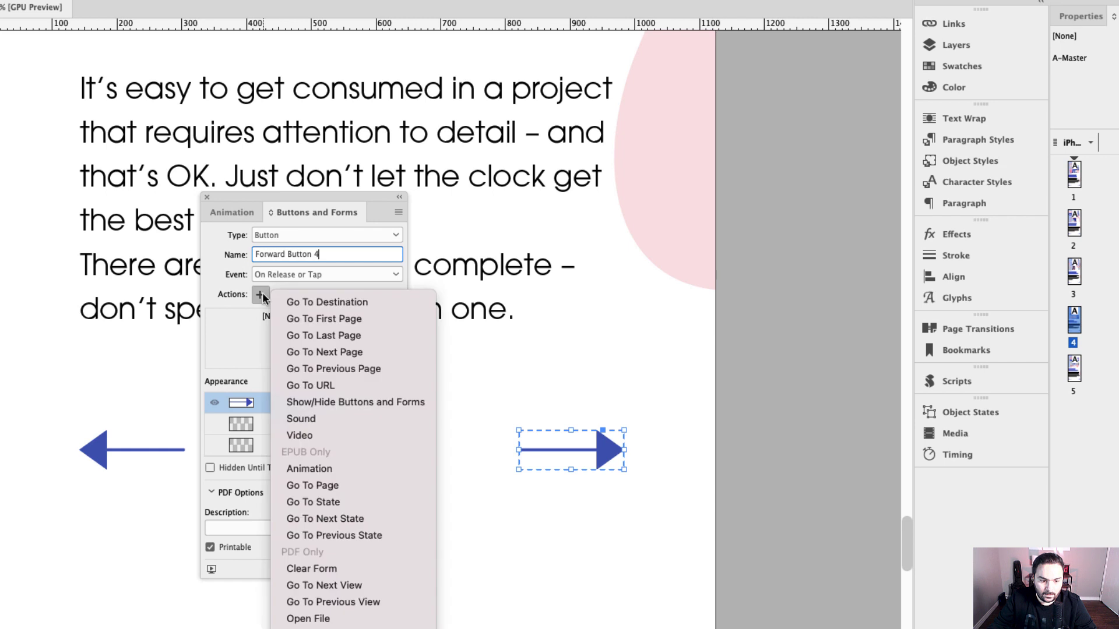
click(337, 485)
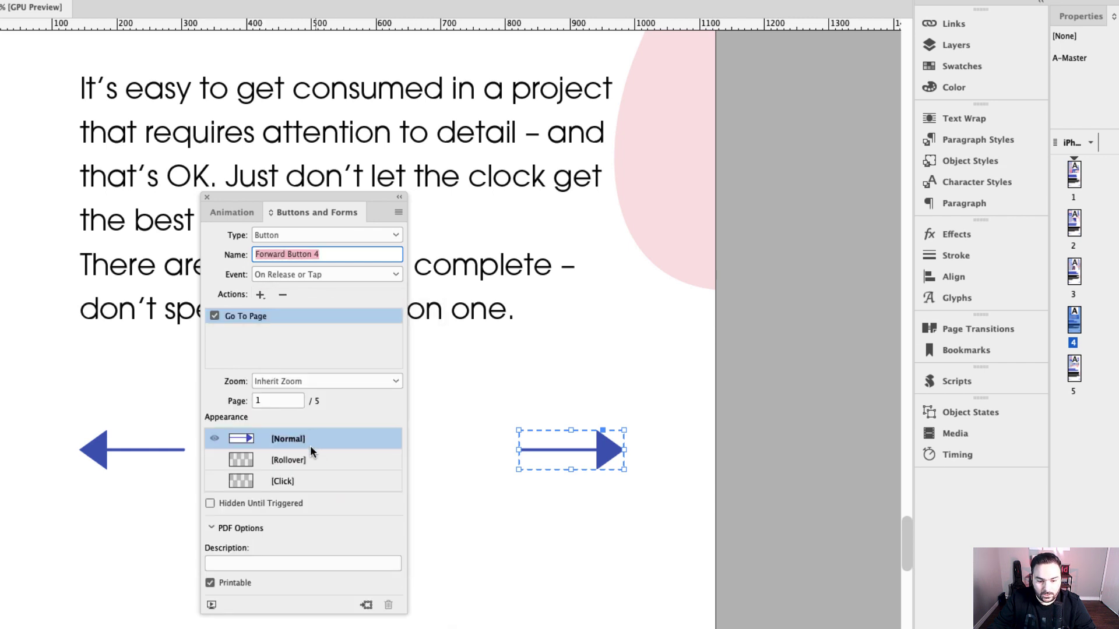
click(267, 401)
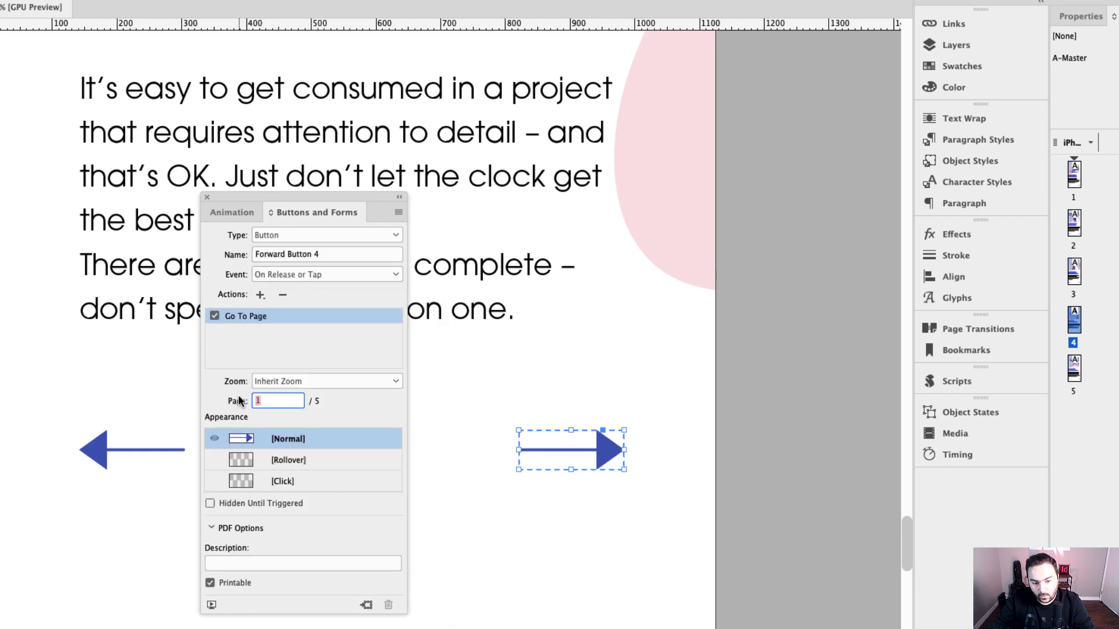
text(5)
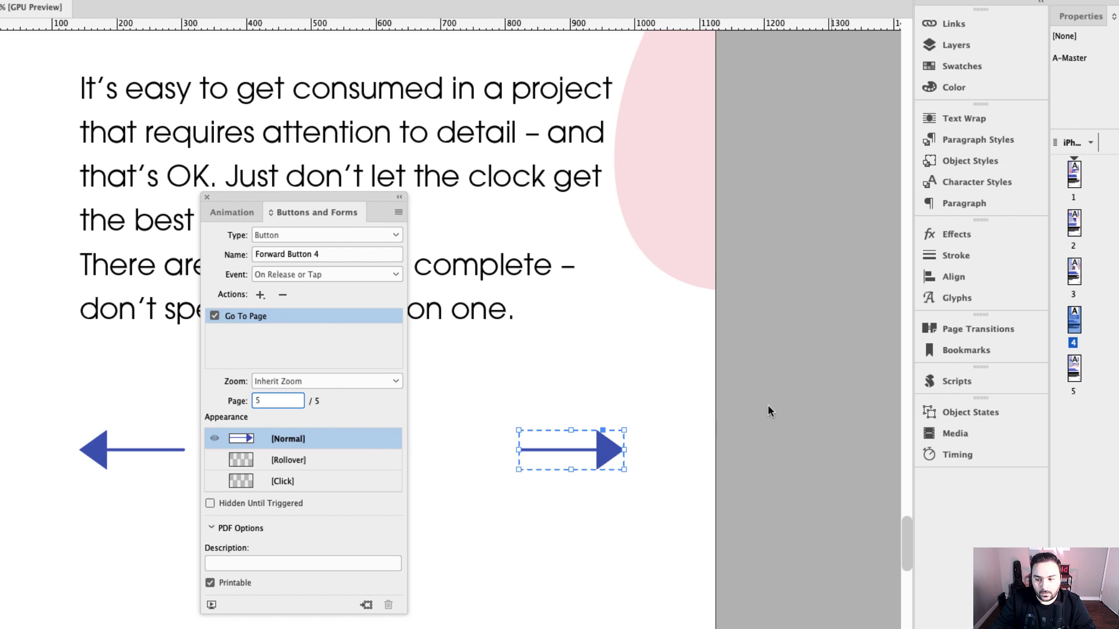
double_click(1074, 373)
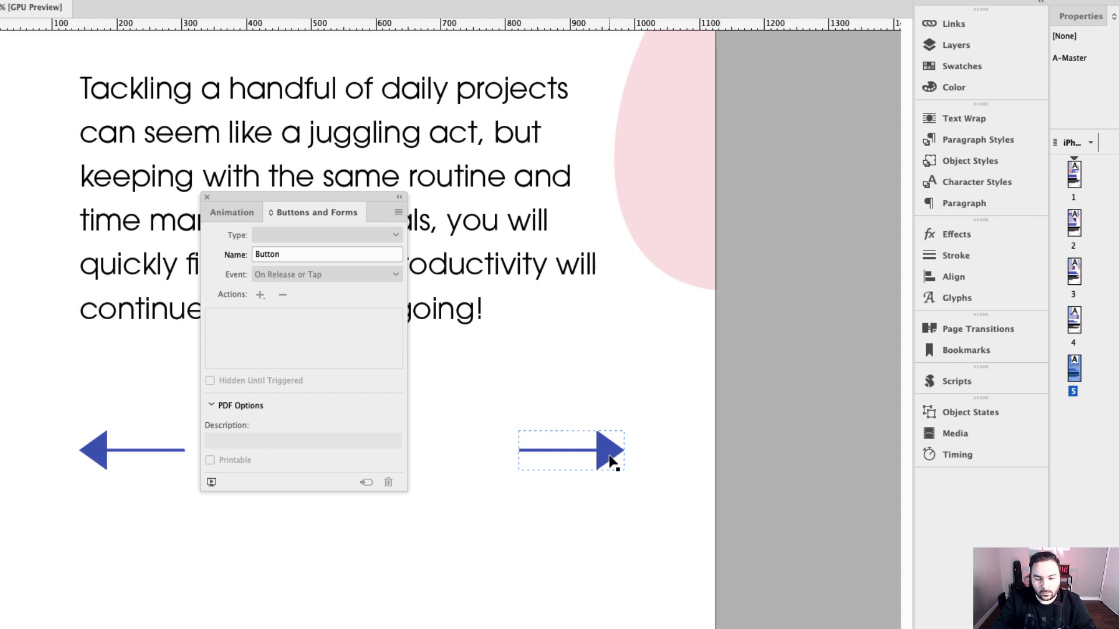
Make page 5's right arrow a button named Forward Button 5.
click(609, 462)
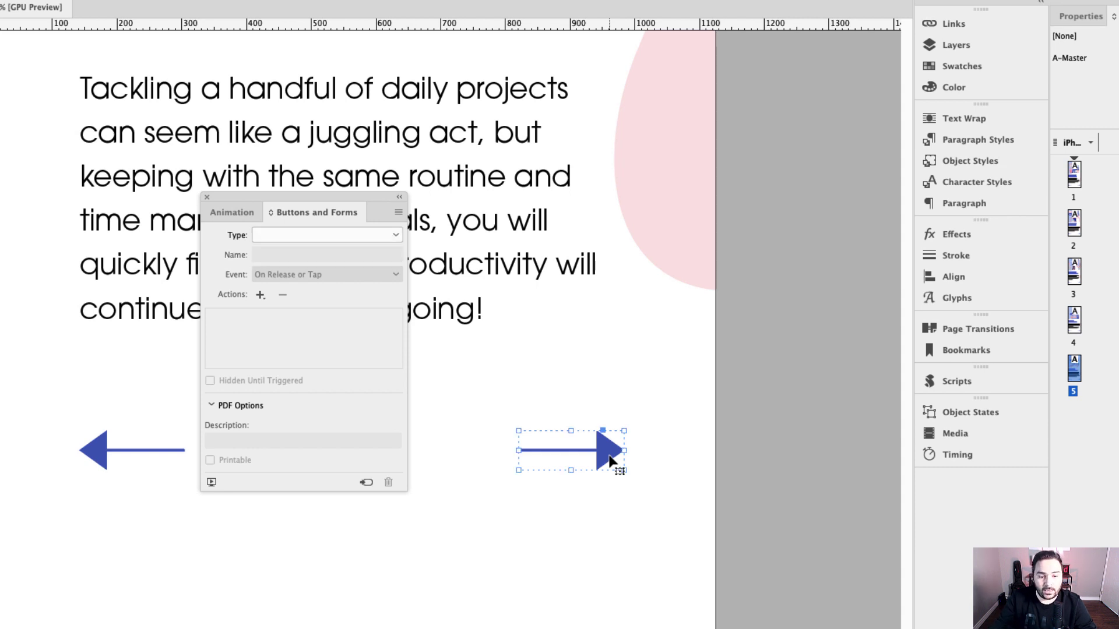
click(392, 235)
click(330, 250)
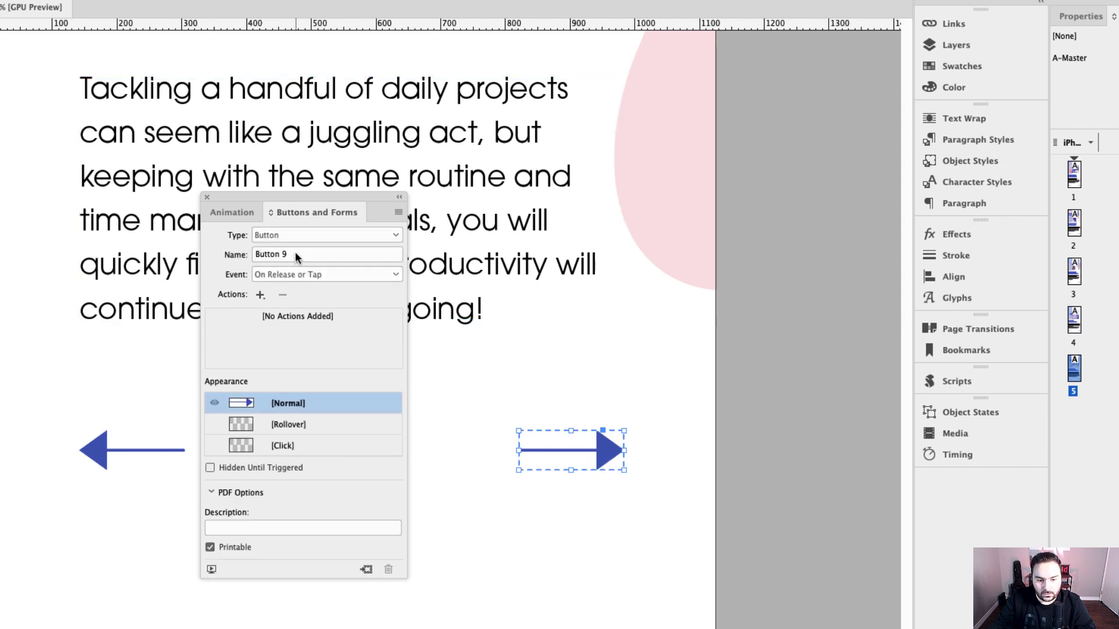
drag(295, 250, 214, 251)
text(Butto)
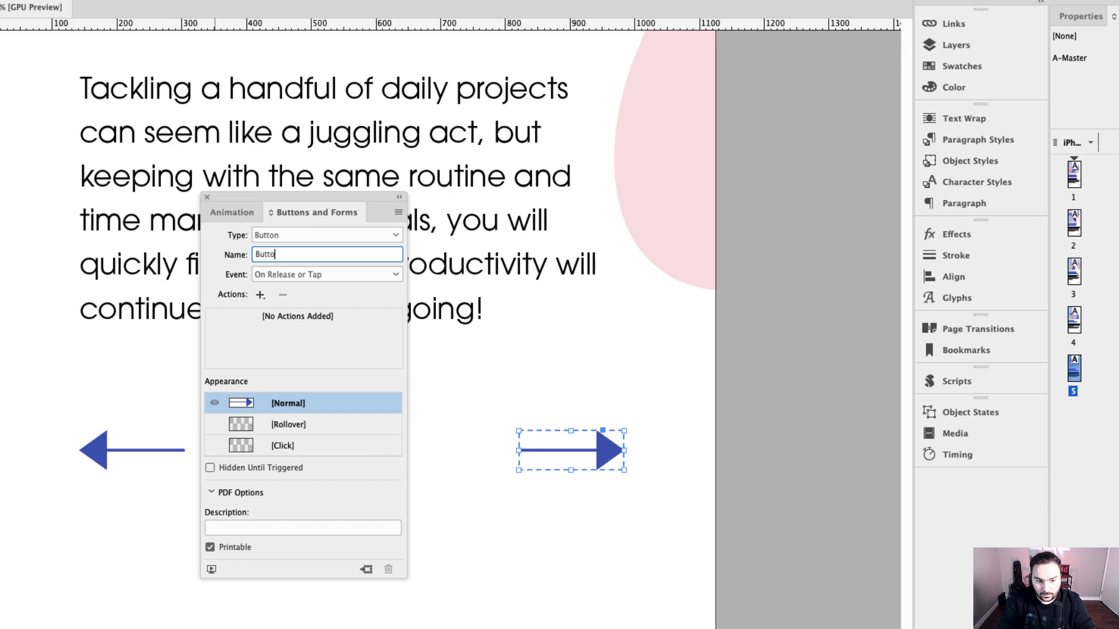
key(super+a)
text(Forward)
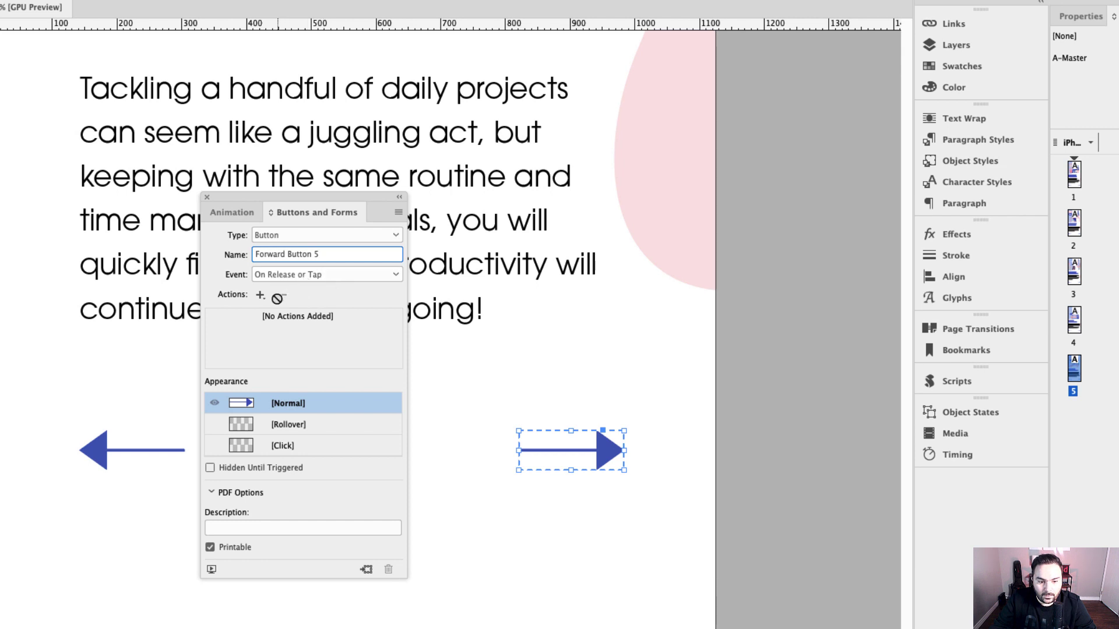
Add a Go To Page action targeting page 1, then open page 2.
click(260, 295)
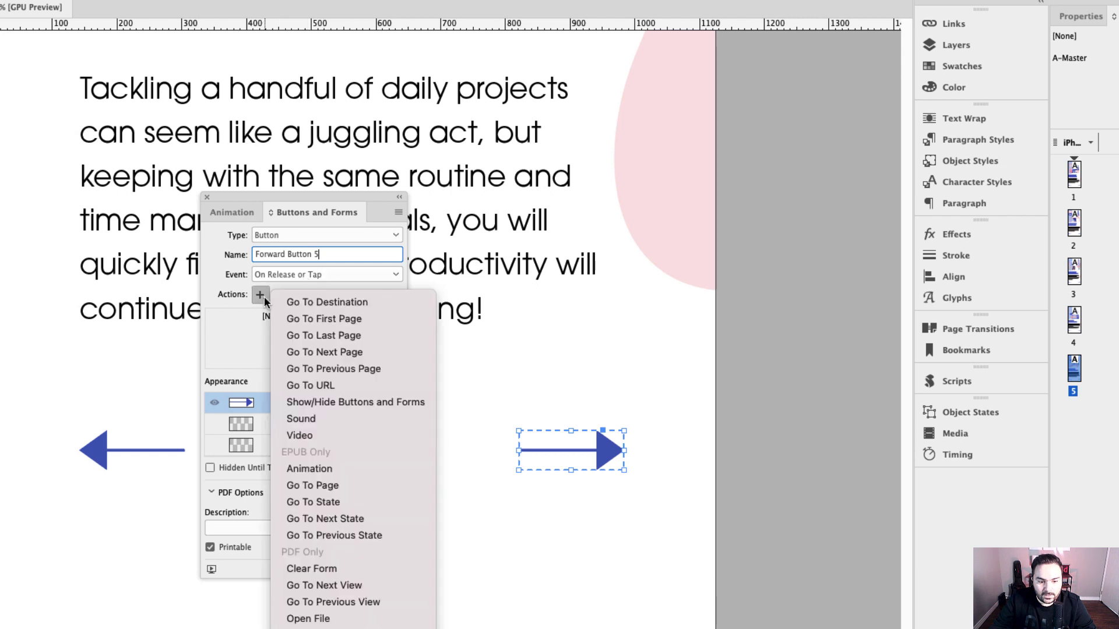
click(317, 486)
click(284, 400)
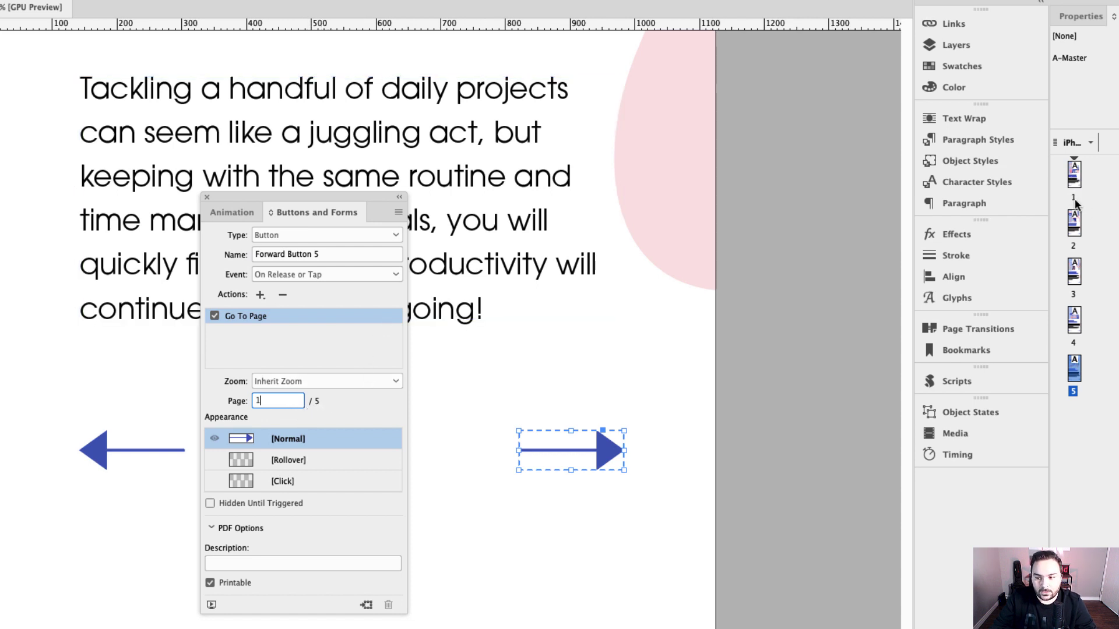
double_click(1074, 222)
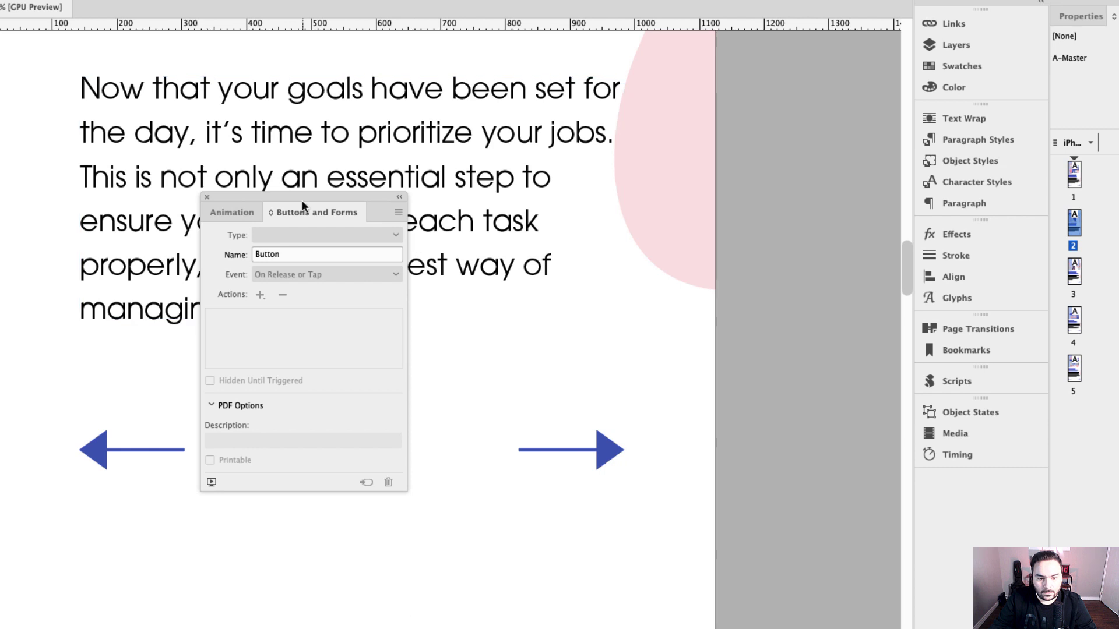
Make page 2's left arrow a button.
drag(302, 201, 394, 208)
click(100, 455)
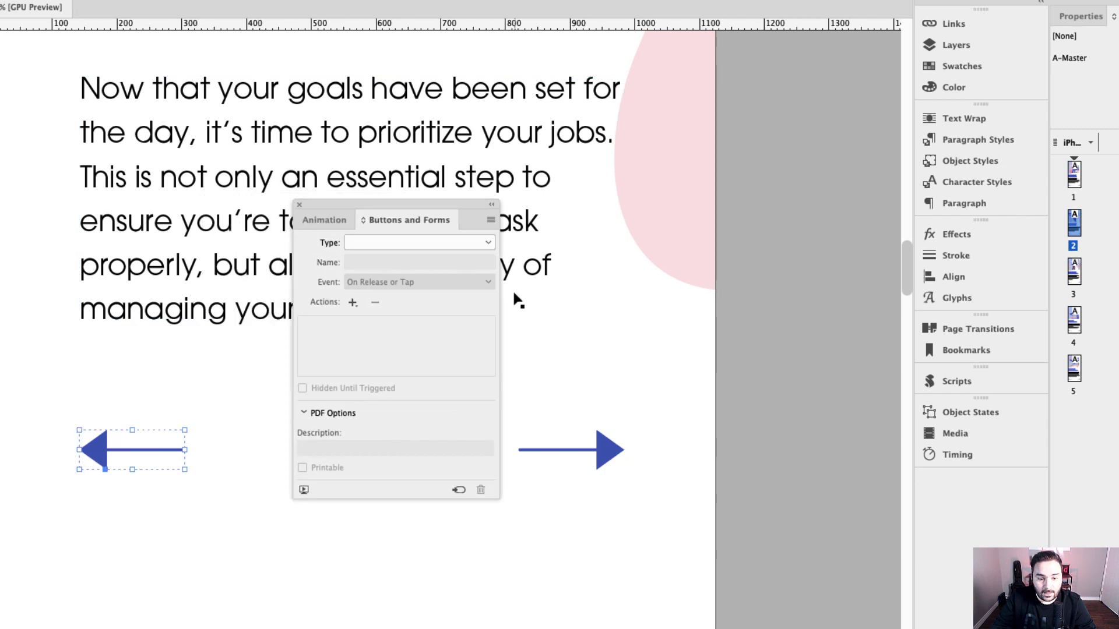
click(488, 243)
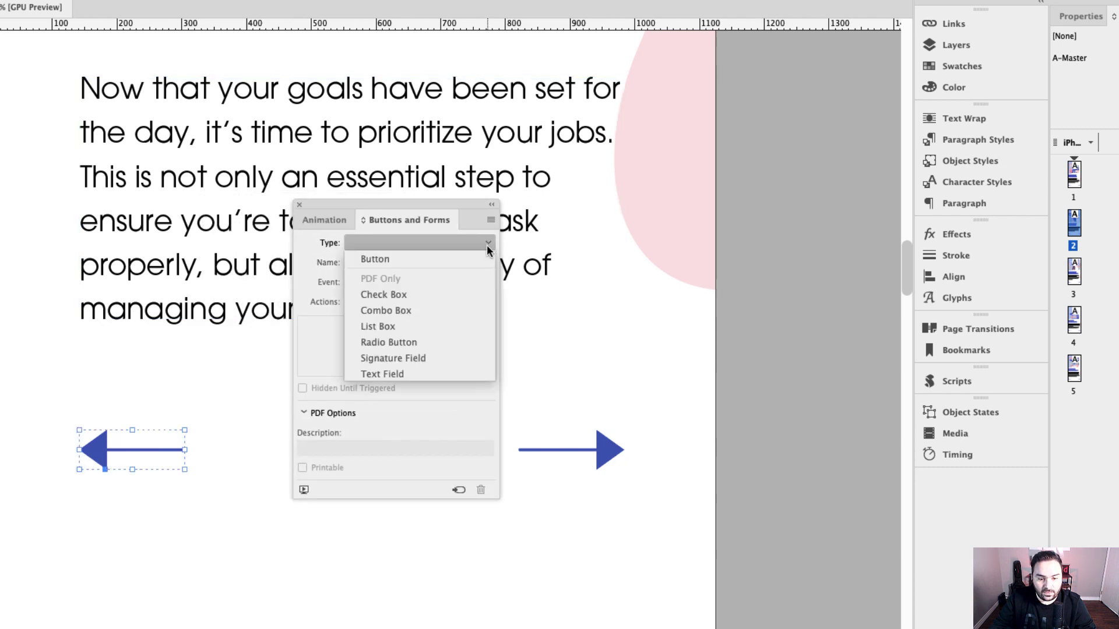
click(426, 261)
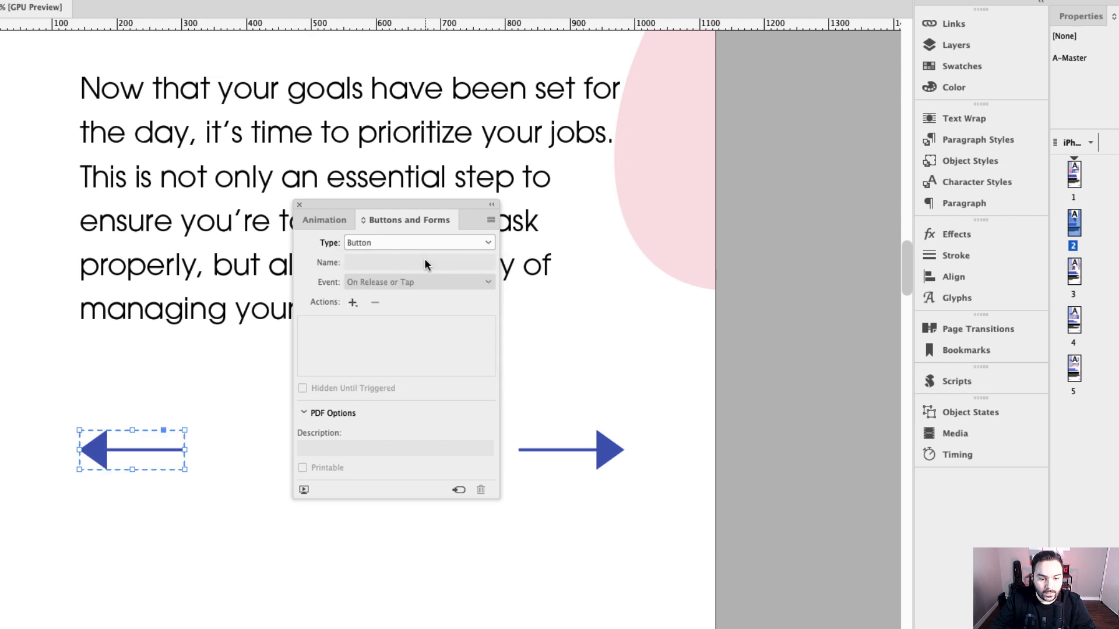
Type a Previous Button name for it, then delete that name and deselect.
click(320, 264)
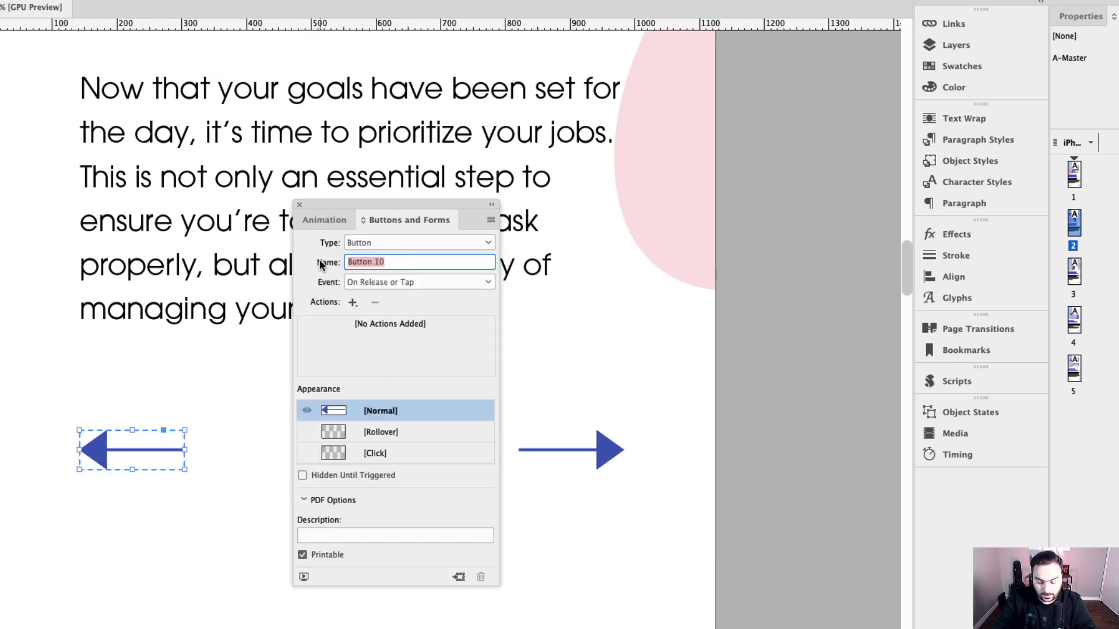
text(Previous)
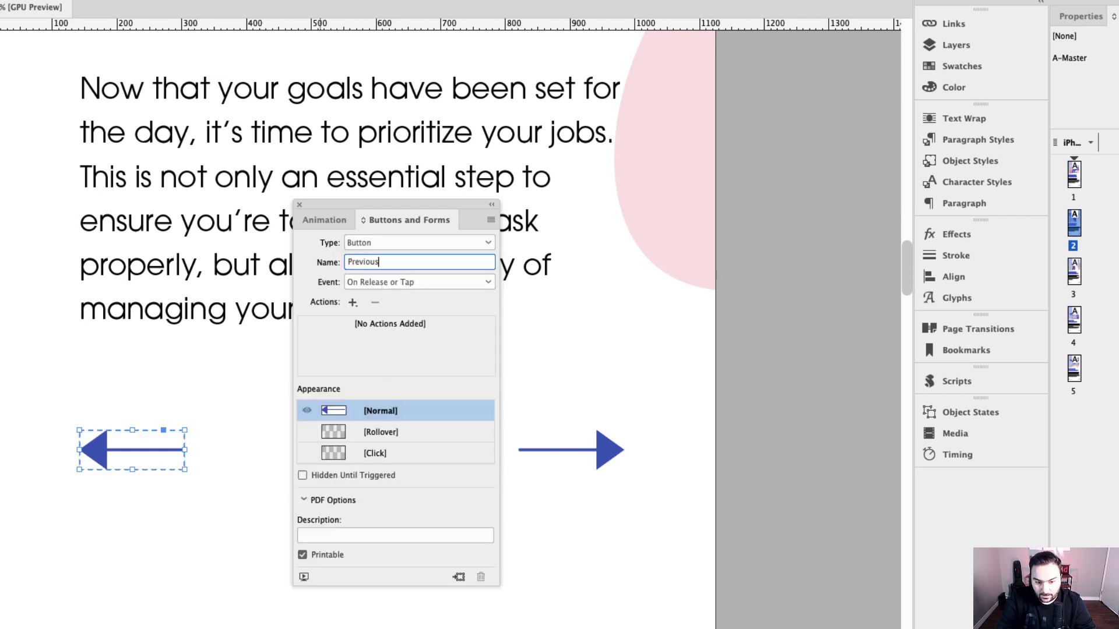
text( Button 1)
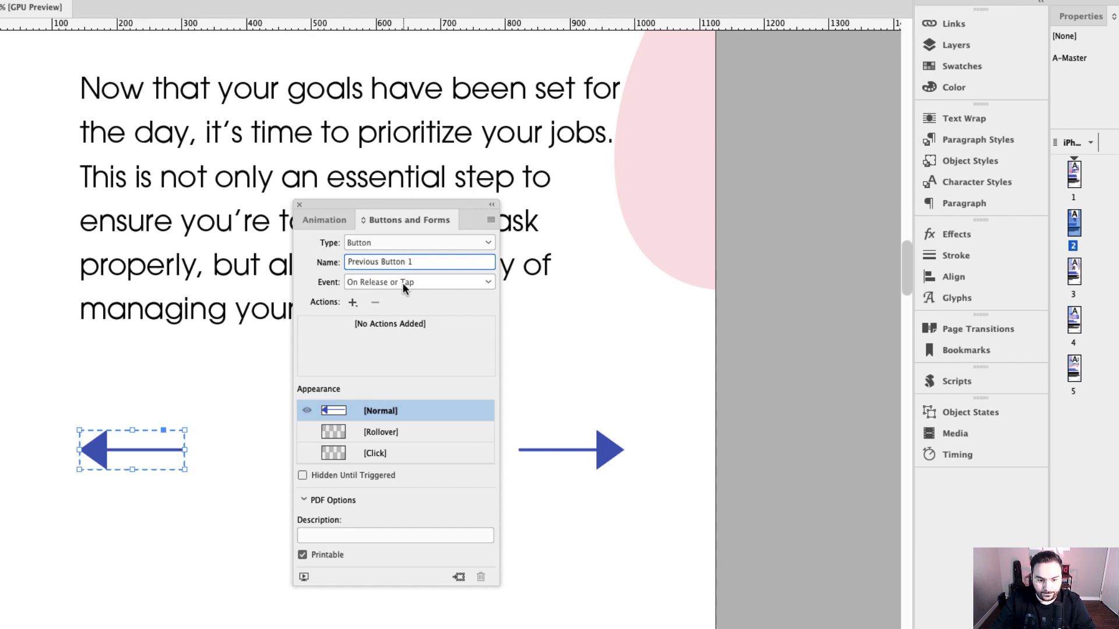
key(Return)
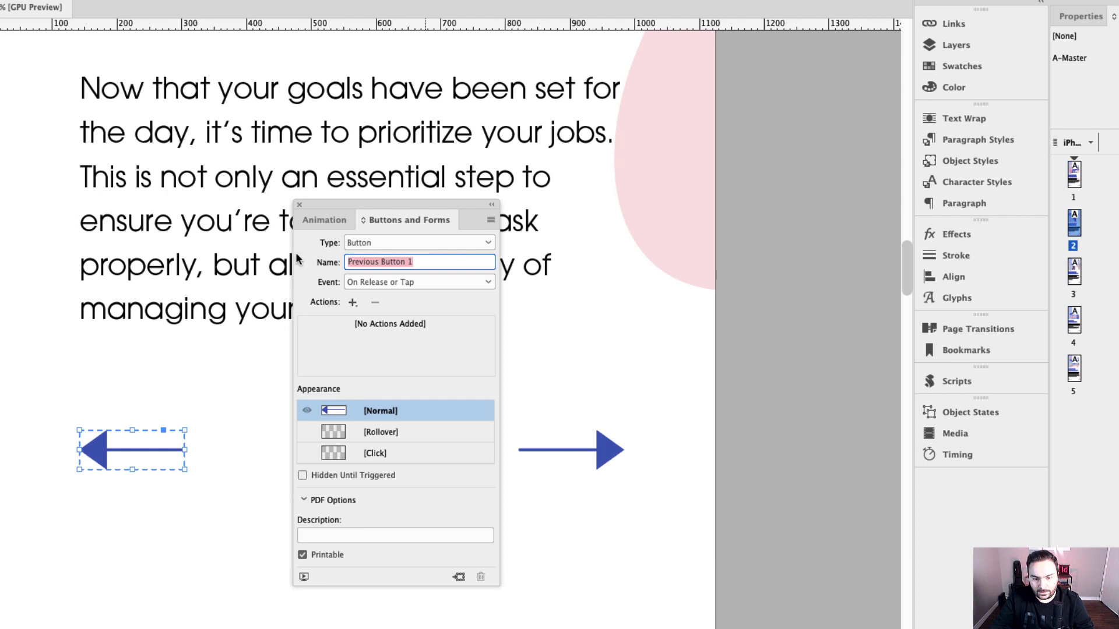
key(BackSpace)
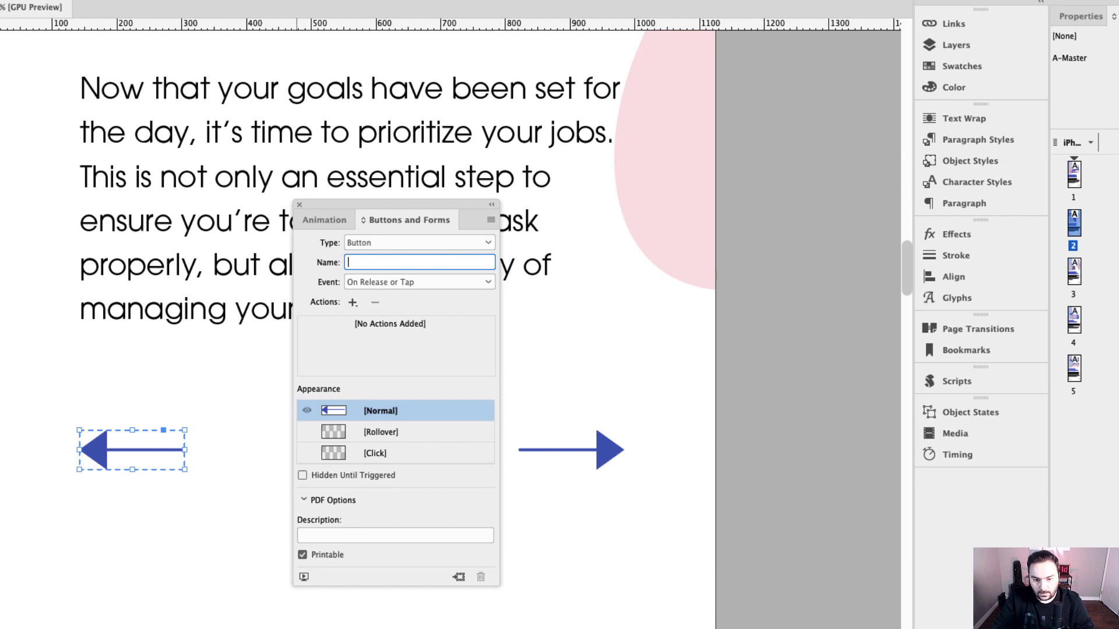
click(562, 318)
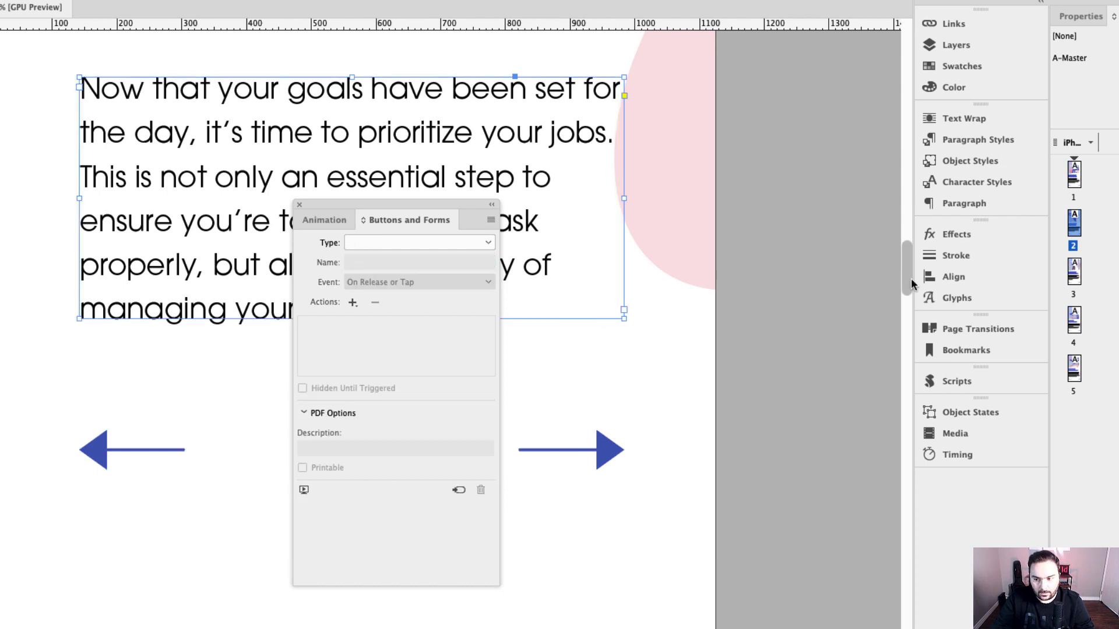
On page 1, make the left arrow a button named Previous Button 1.
double_click(1073, 174)
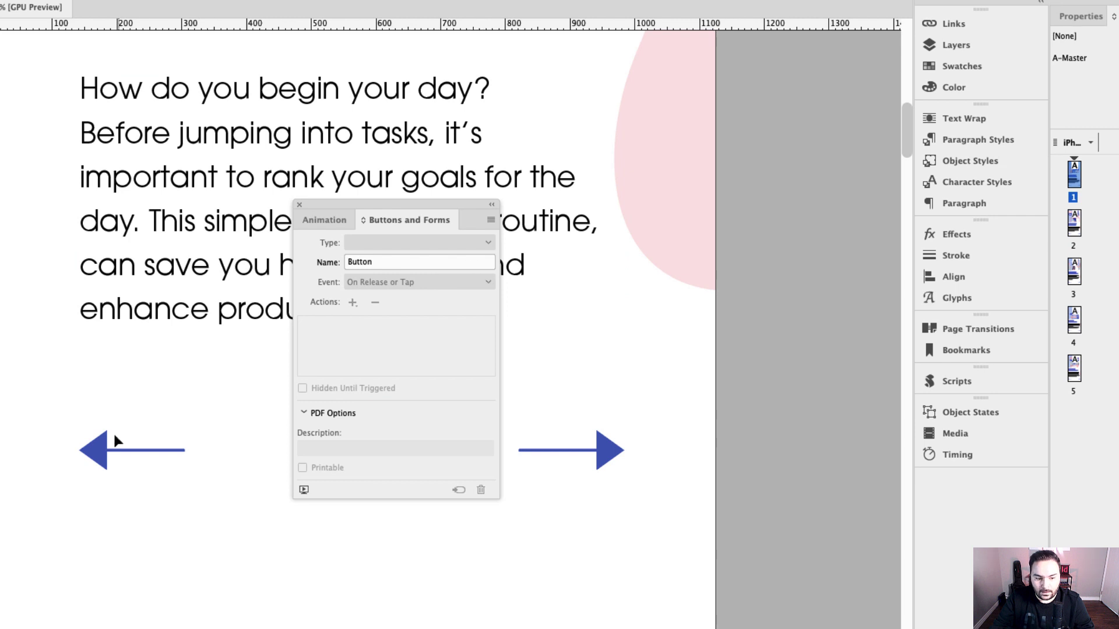
click(105, 449)
click(443, 242)
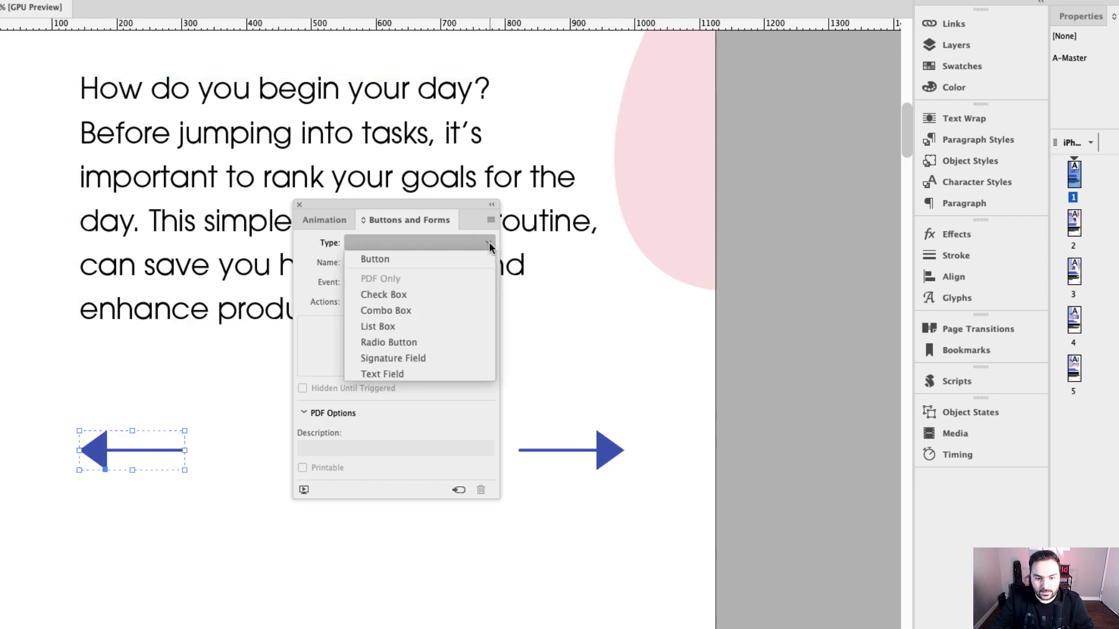
click(408, 261)
drag(389, 262, 304, 263)
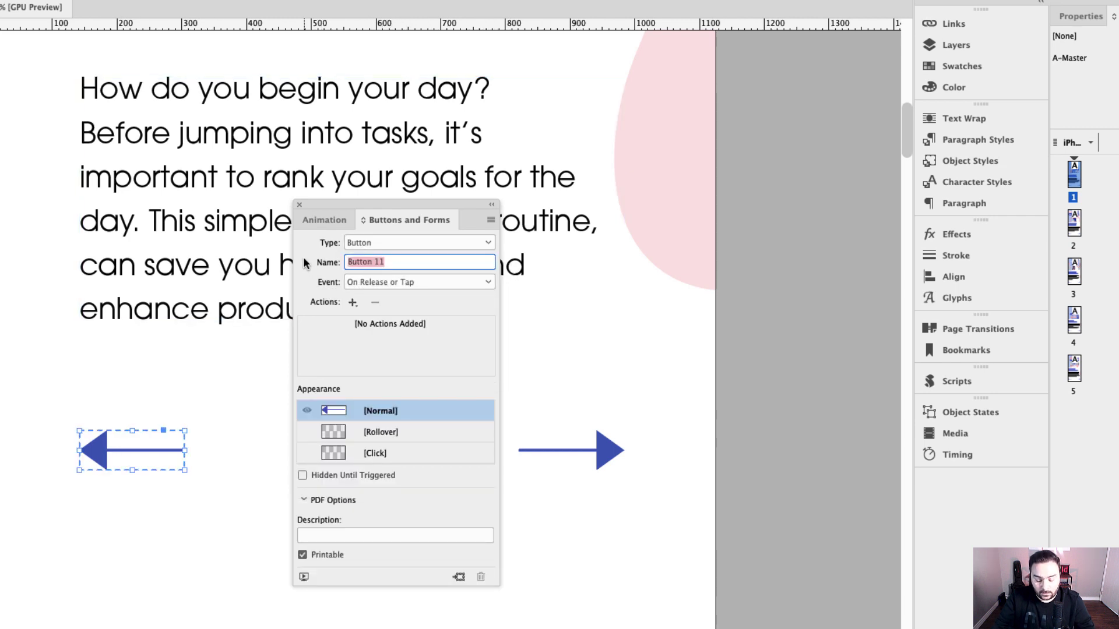
text(Previous )
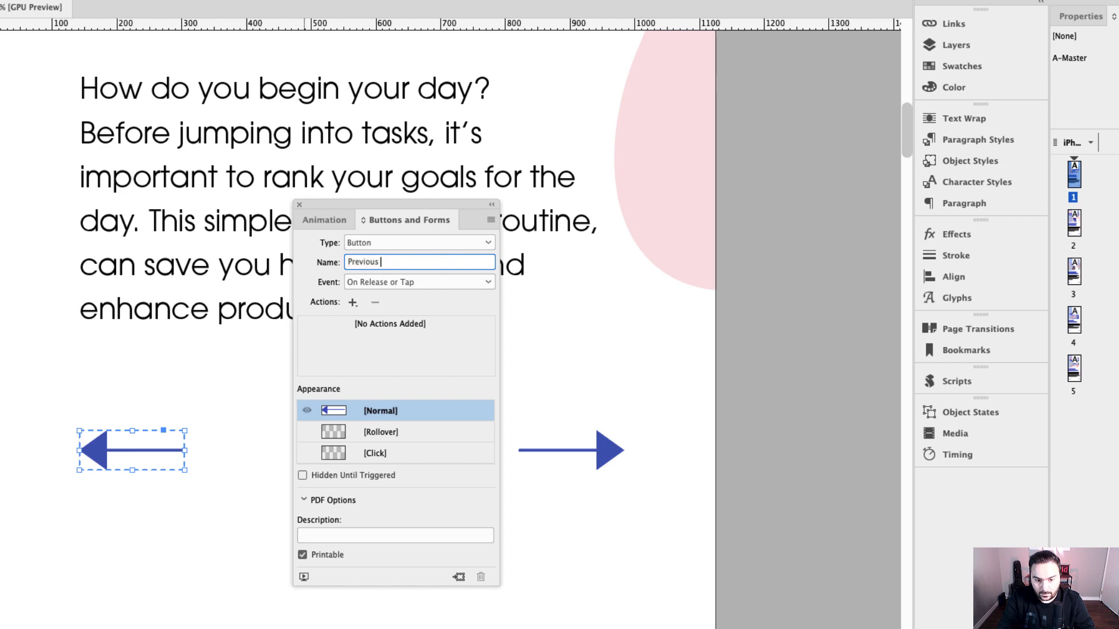
text(Button 1)
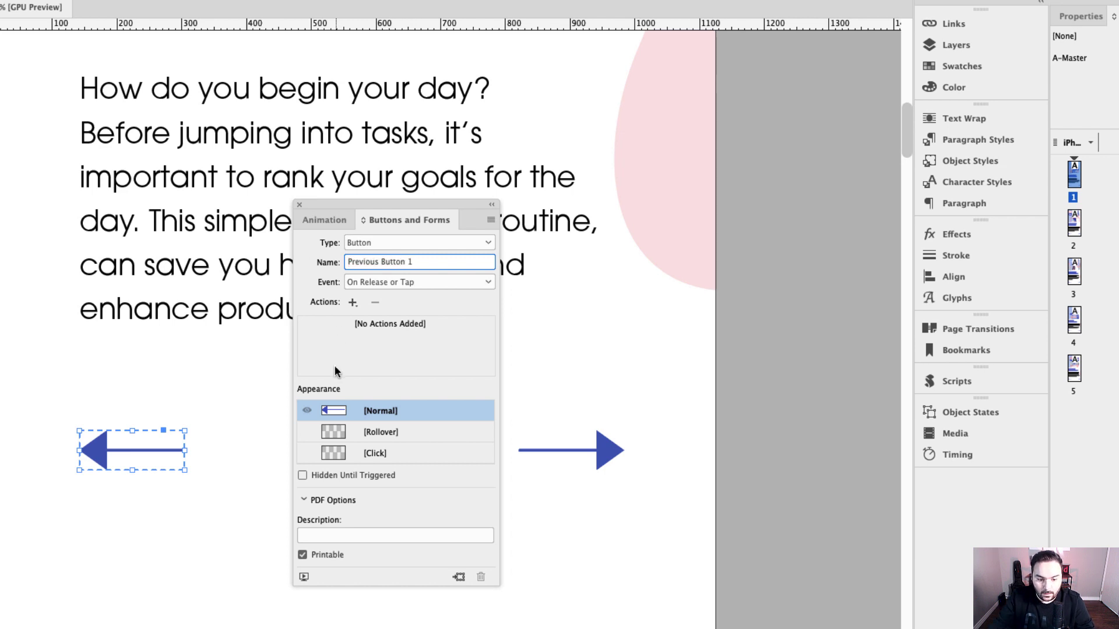
Add a Go To Page action targeting page 5, then open page 2.
click(352, 302)
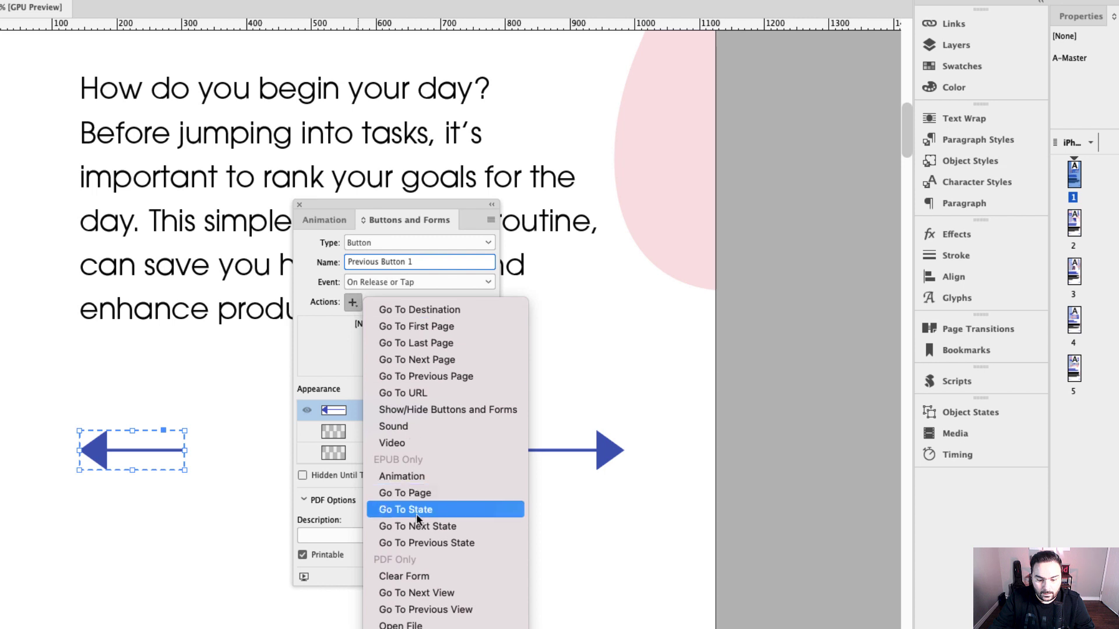
click(421, 495)
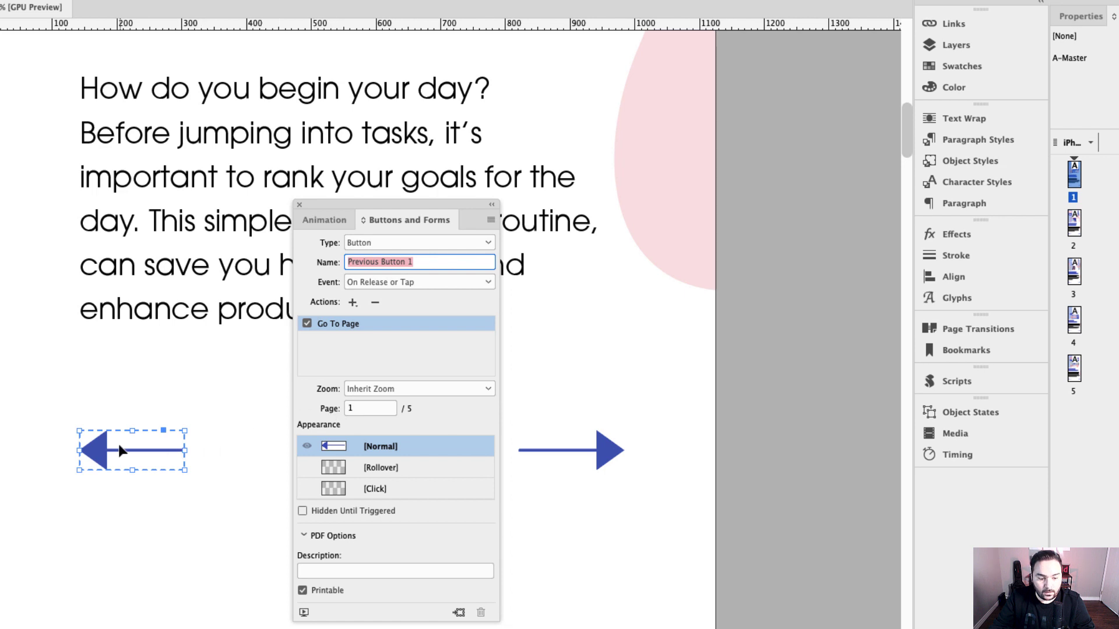
click(378, 408)
text(5)
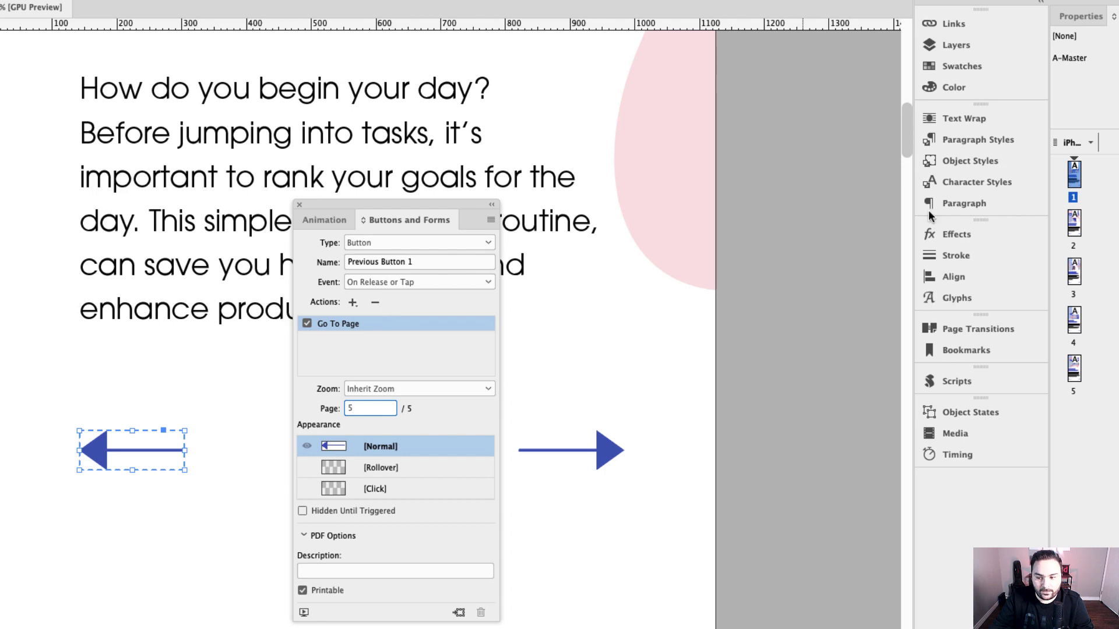
double_click(1073, 230)
Turn page 2's left arrow into a button named Previous Button 2.
click(90, 457)
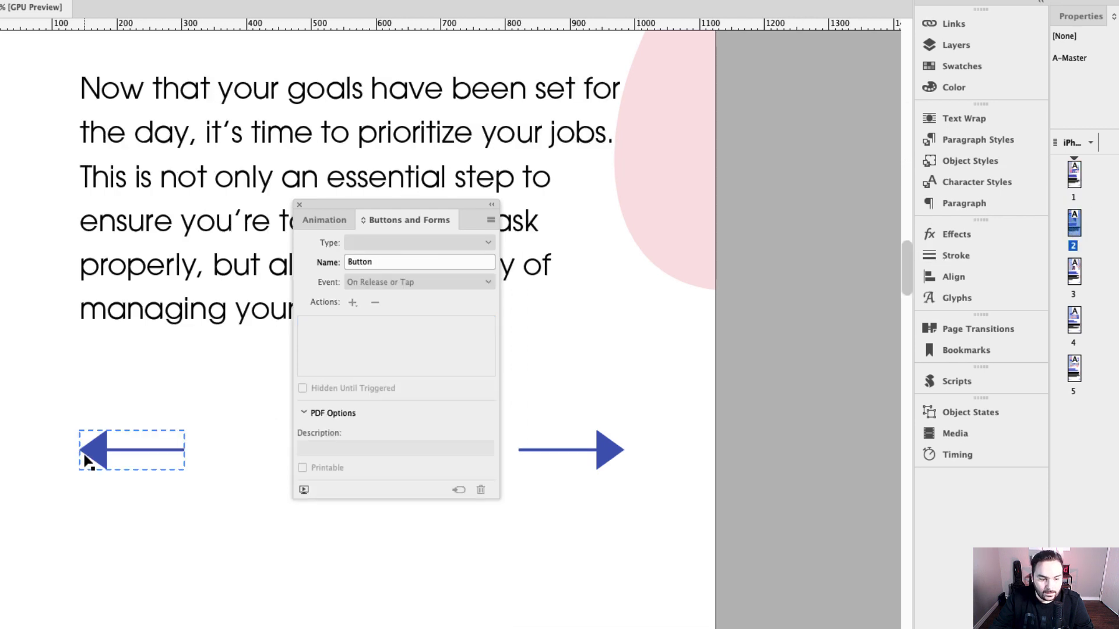
click(315, 367)
click(326, 263)
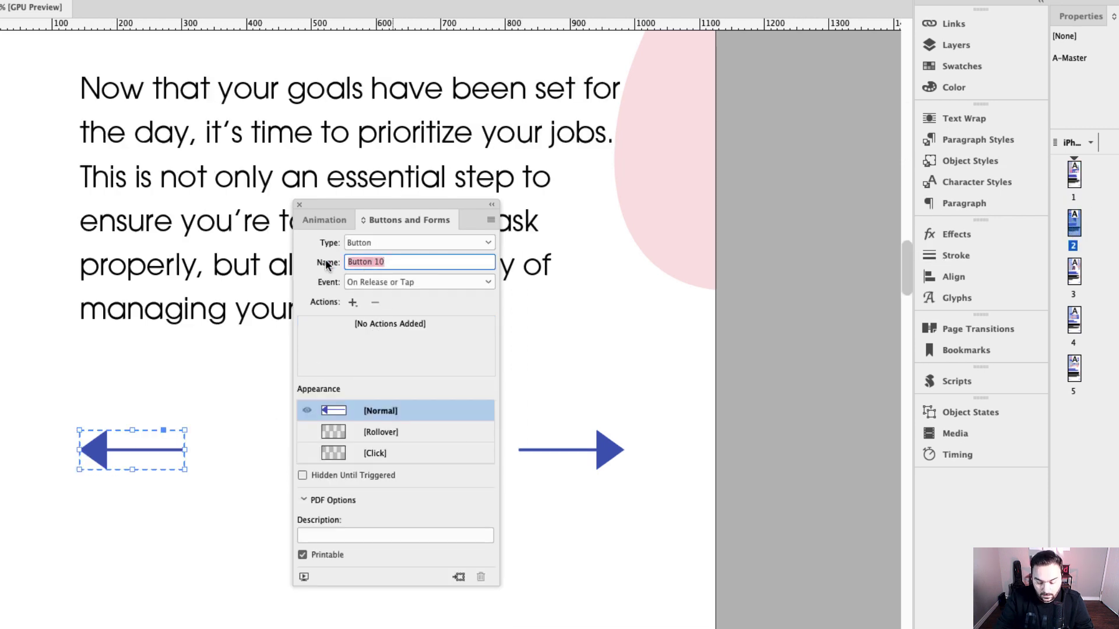
text(Previous)
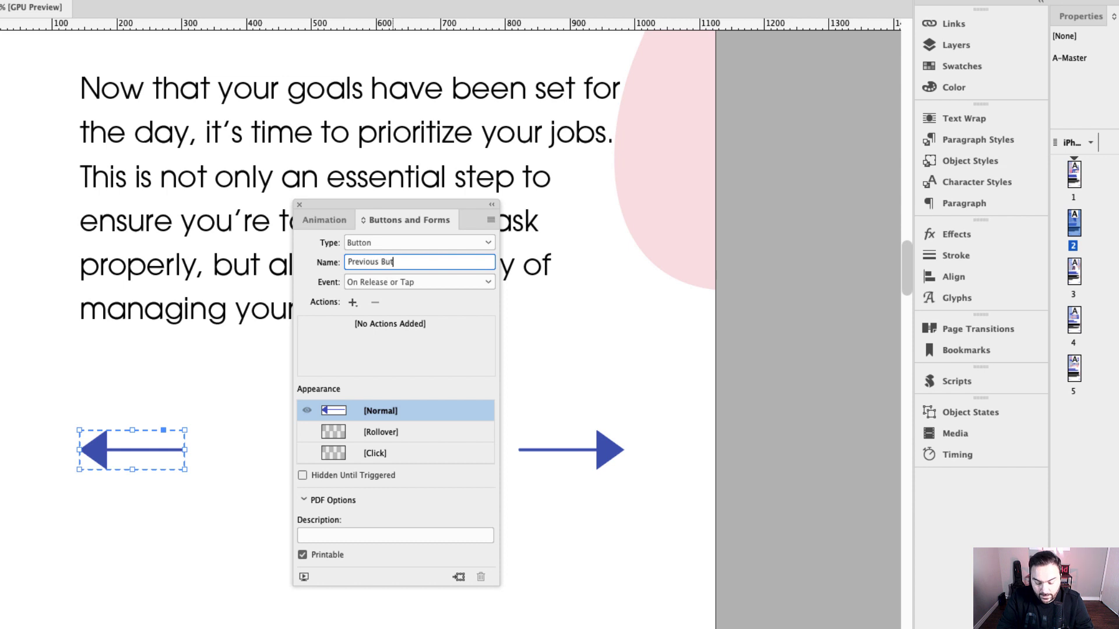
Give the button a Go To Page action targeting page 1, then move to page 3.
click(353, 303)
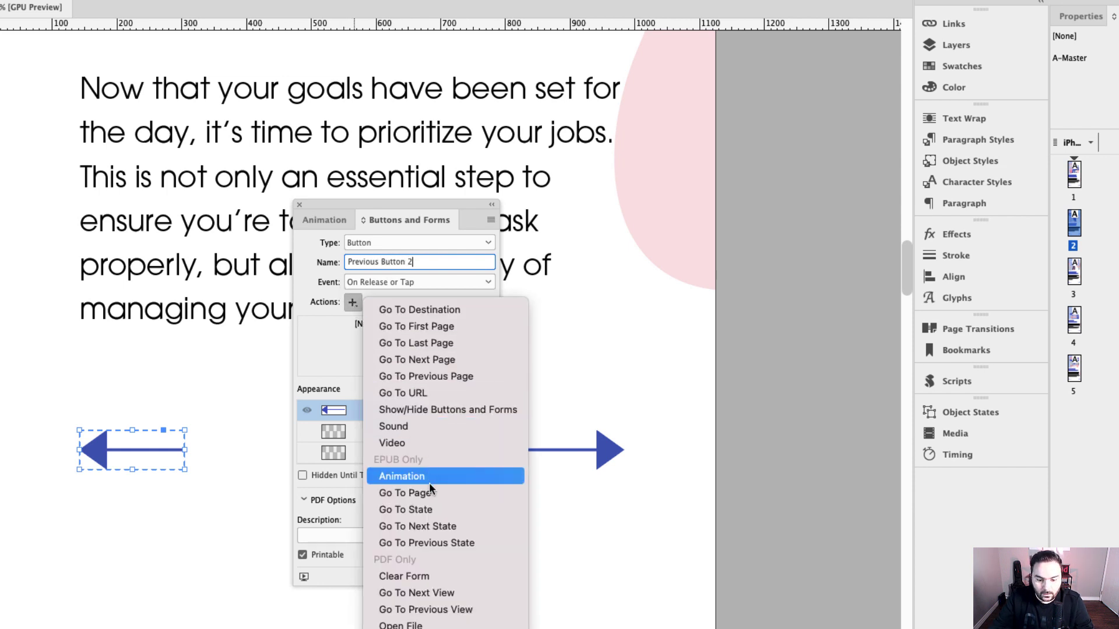
click(406, 493)
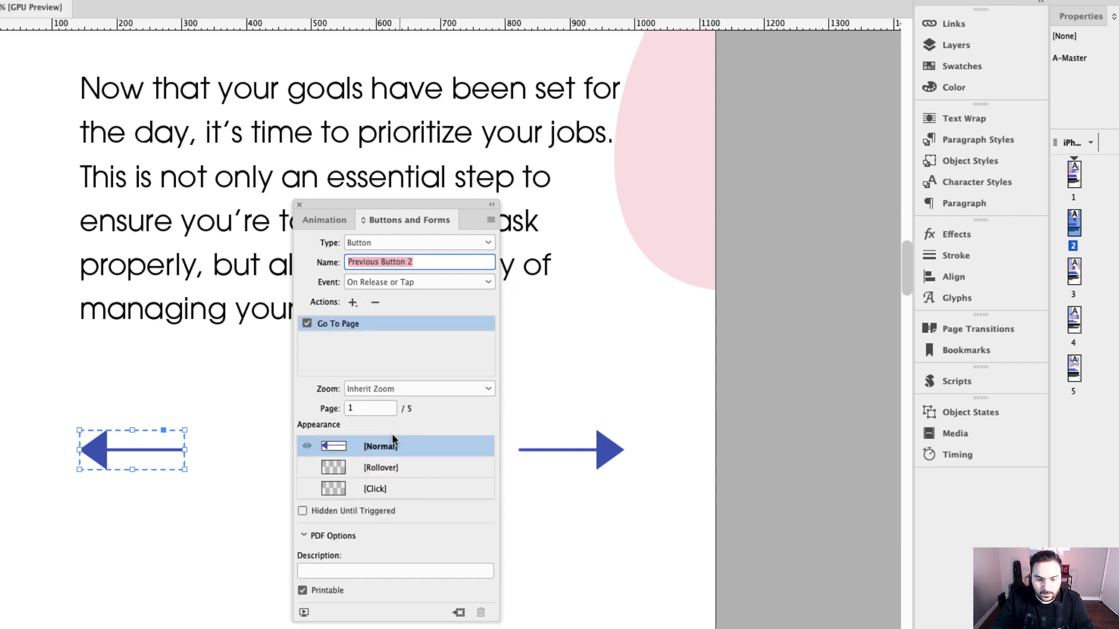
click(359, 408)
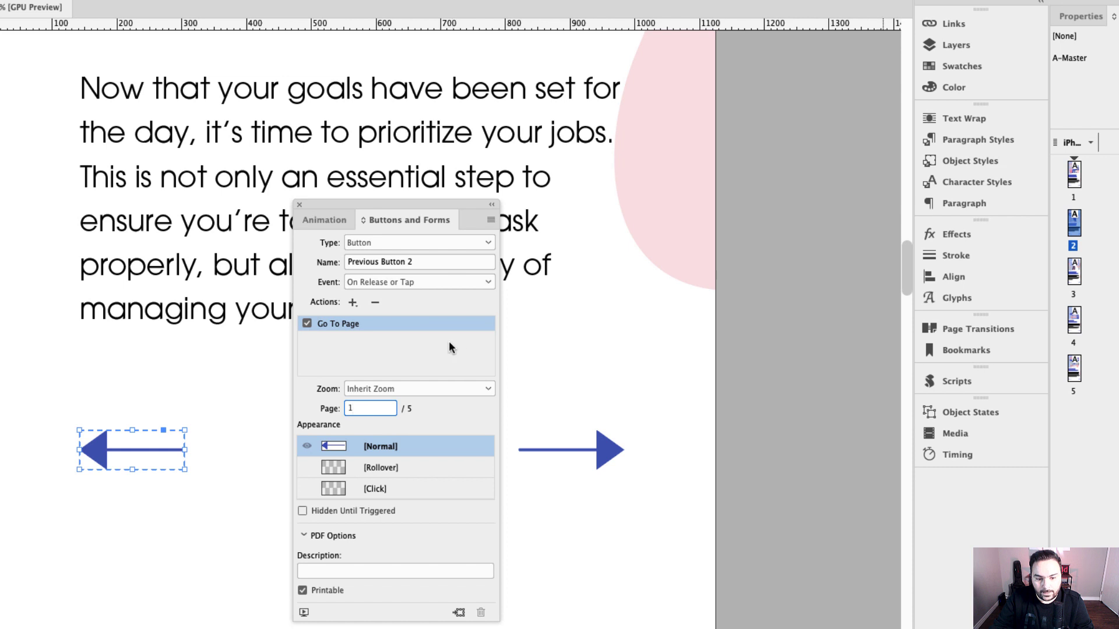
double_click(1074, 274)
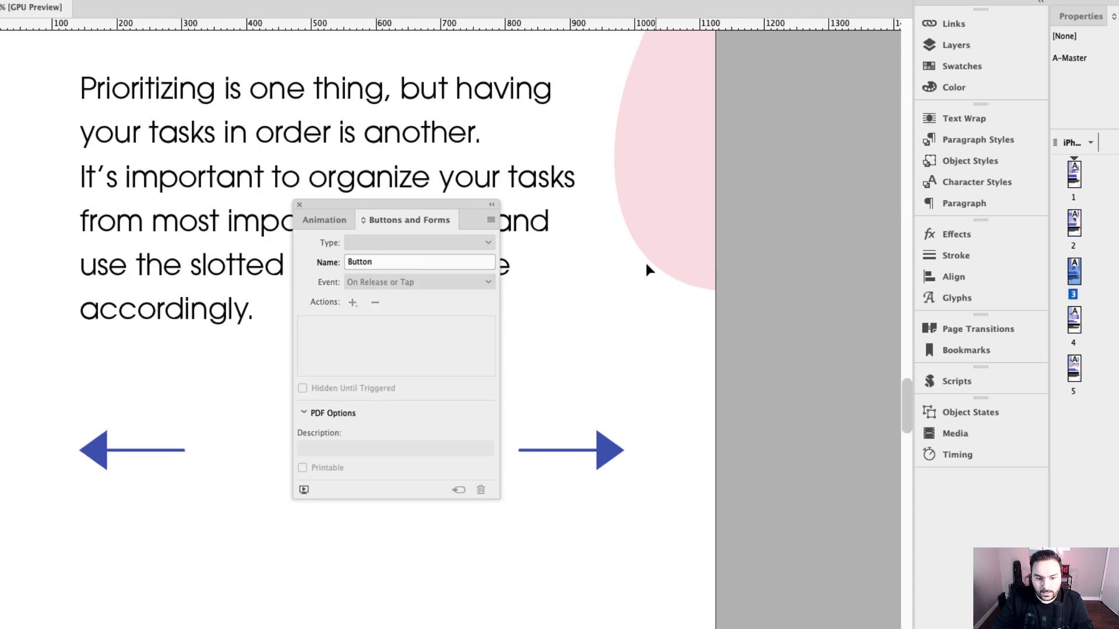
Turn page 3's left arrow into a button named Previous Button 3.
click(148, 453)
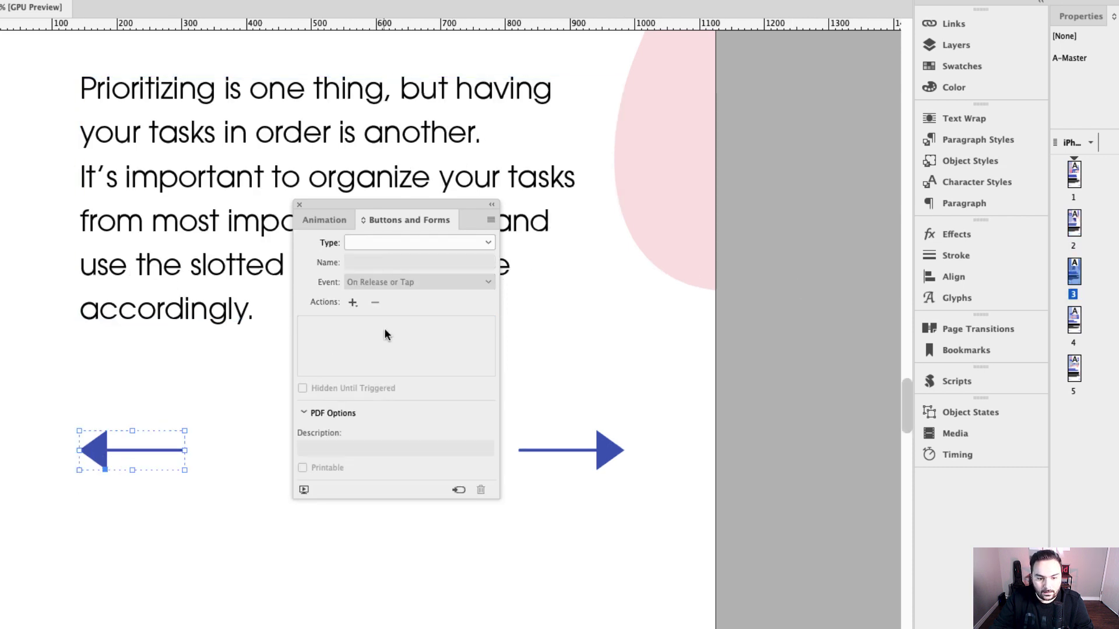
click(427, 244)
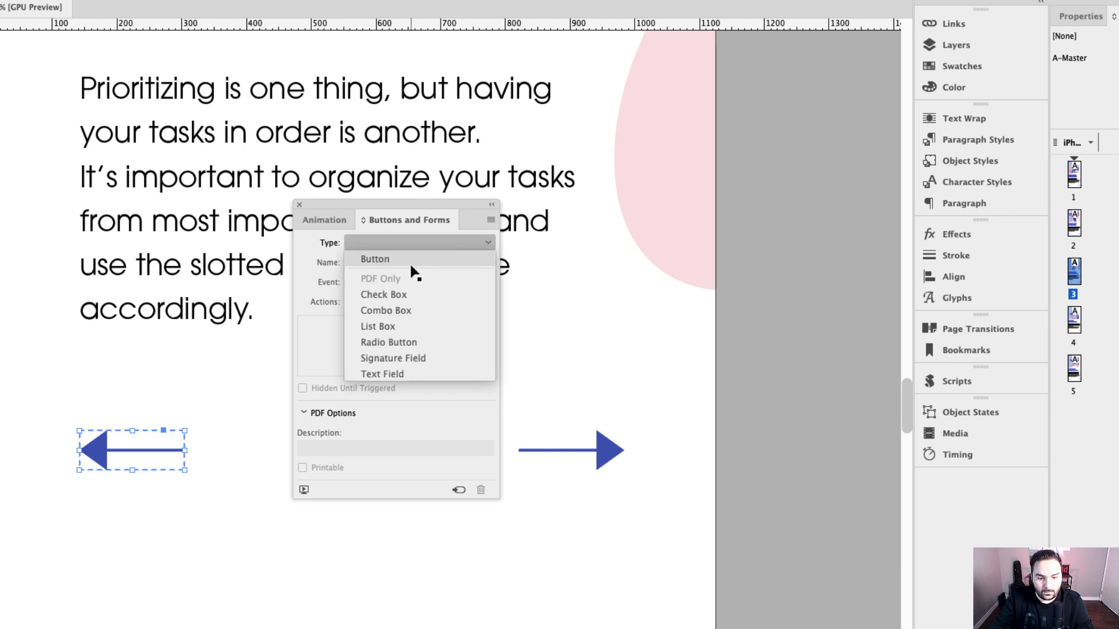
click(369, 258)
click(365, 264)
text(Previous Butto)
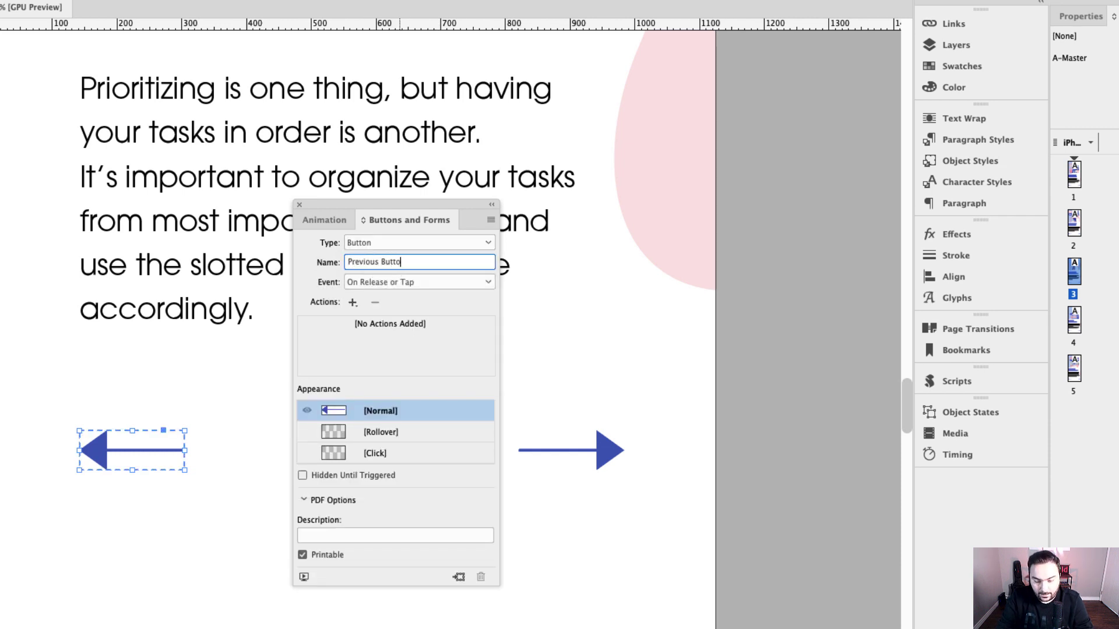
text(n 3)
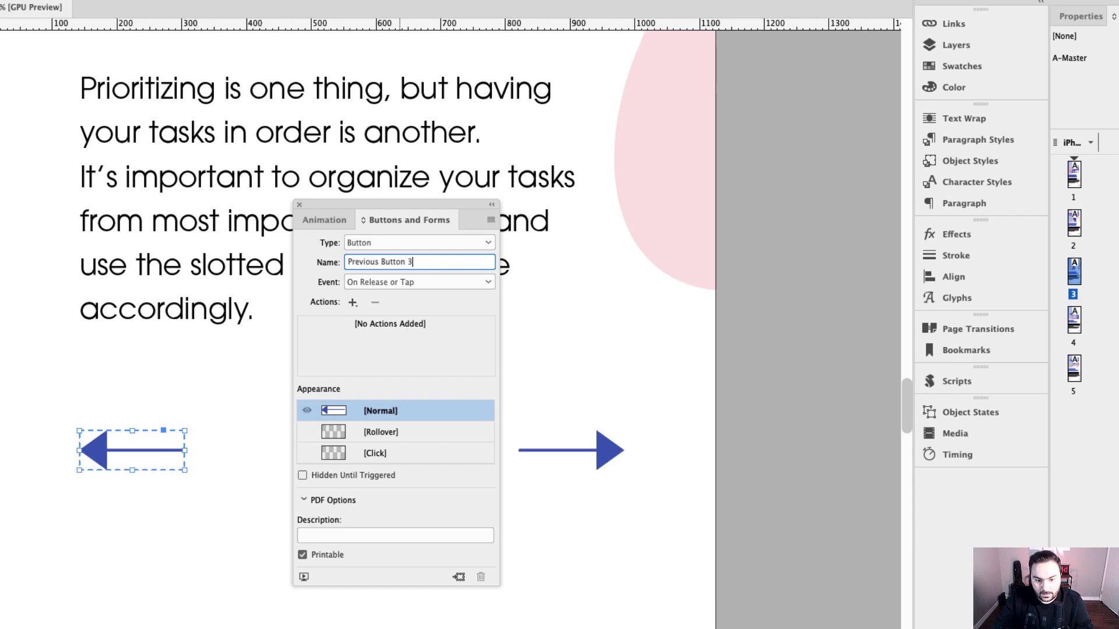
Add a Go To Page action targeting page 2, then move to page 4.
click(354, 304)
click(410, 494)
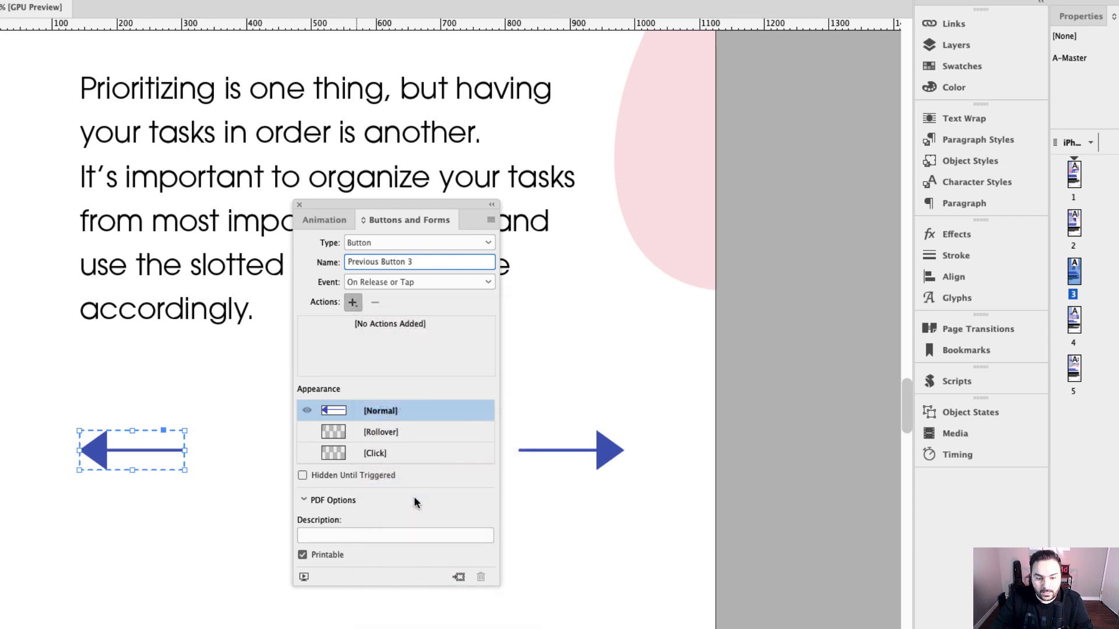
key(Tab)
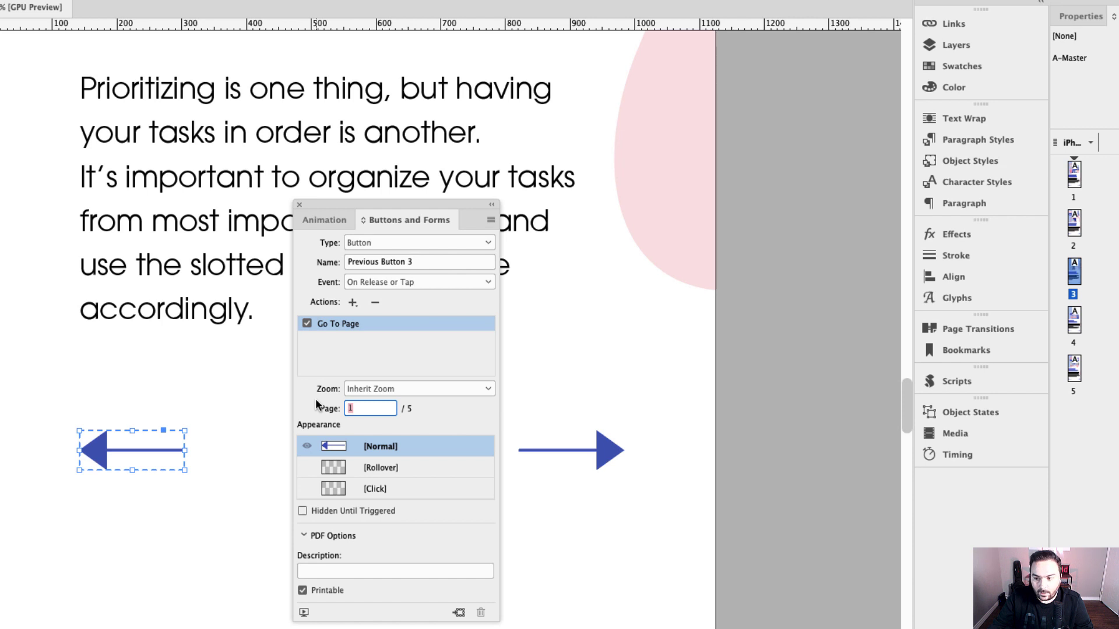
text(2)
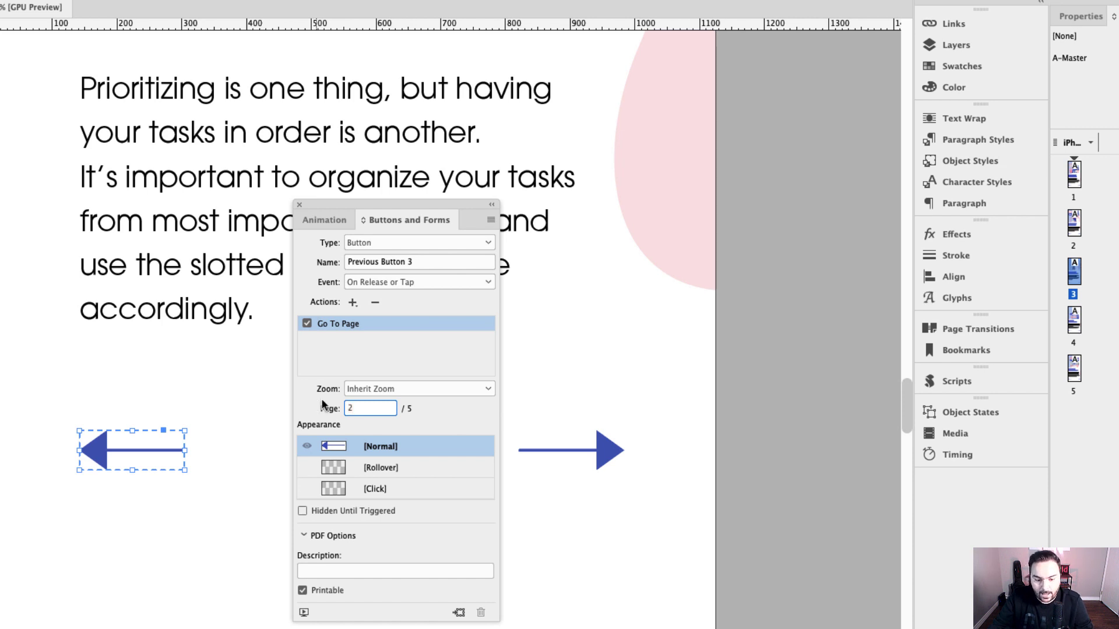
double_click(1073, 321)
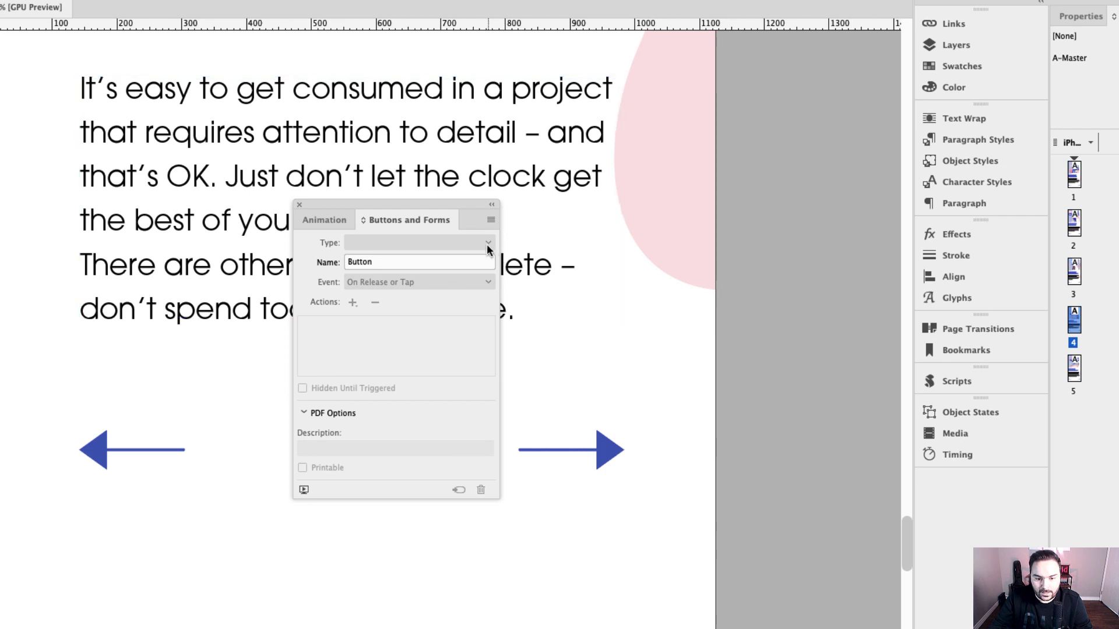
Turn page 4's left arrow into a button named Previous Button 4.
click(106, 452)
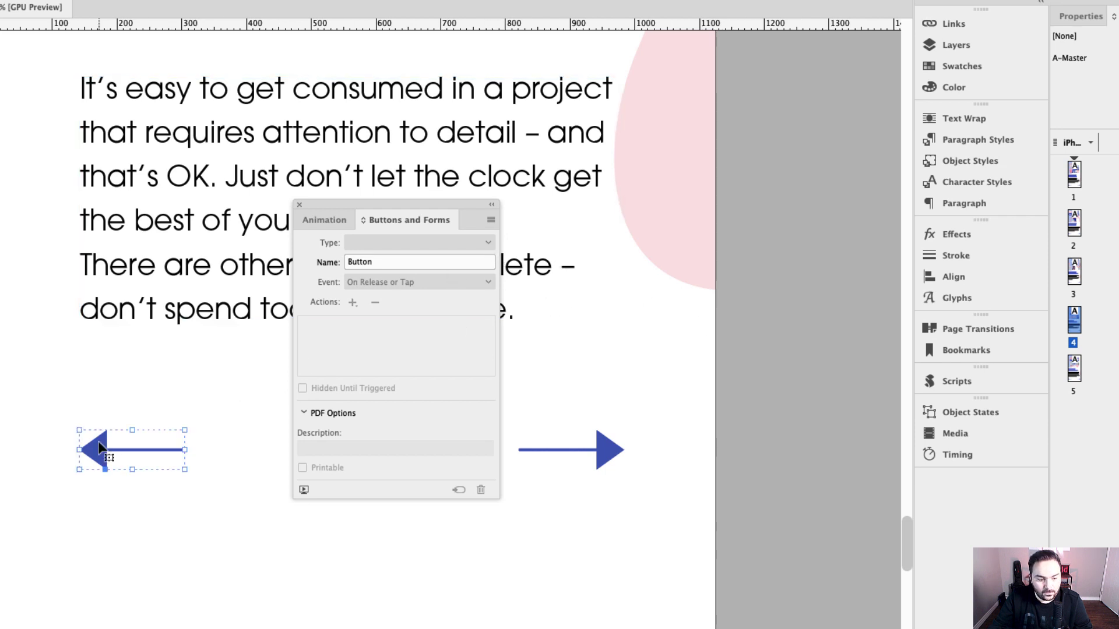
click(480, 243)
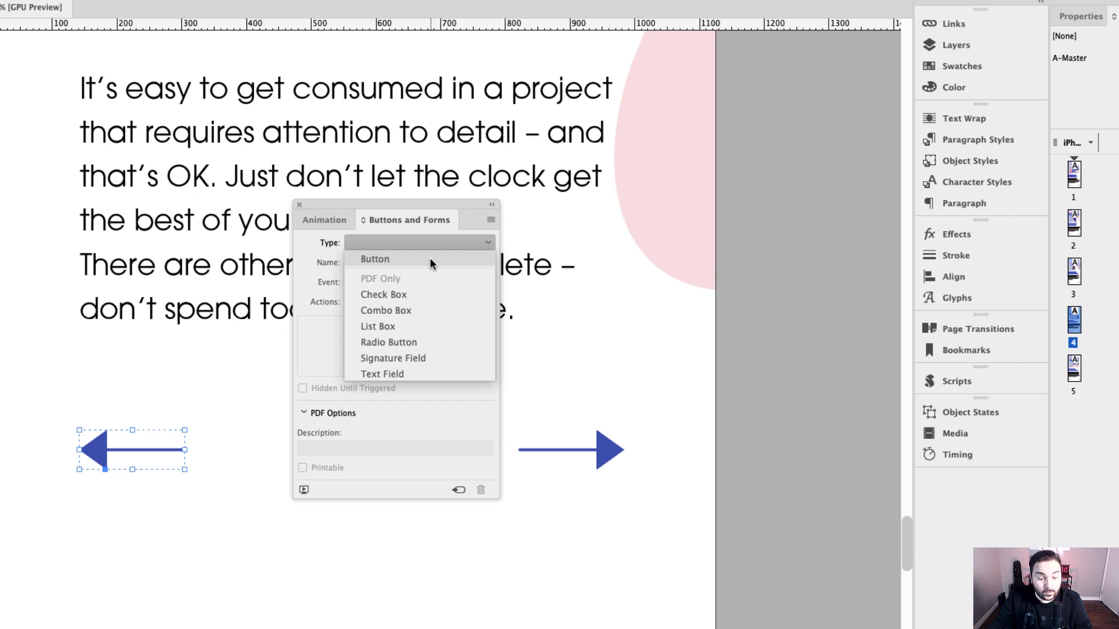
click(411, 261)
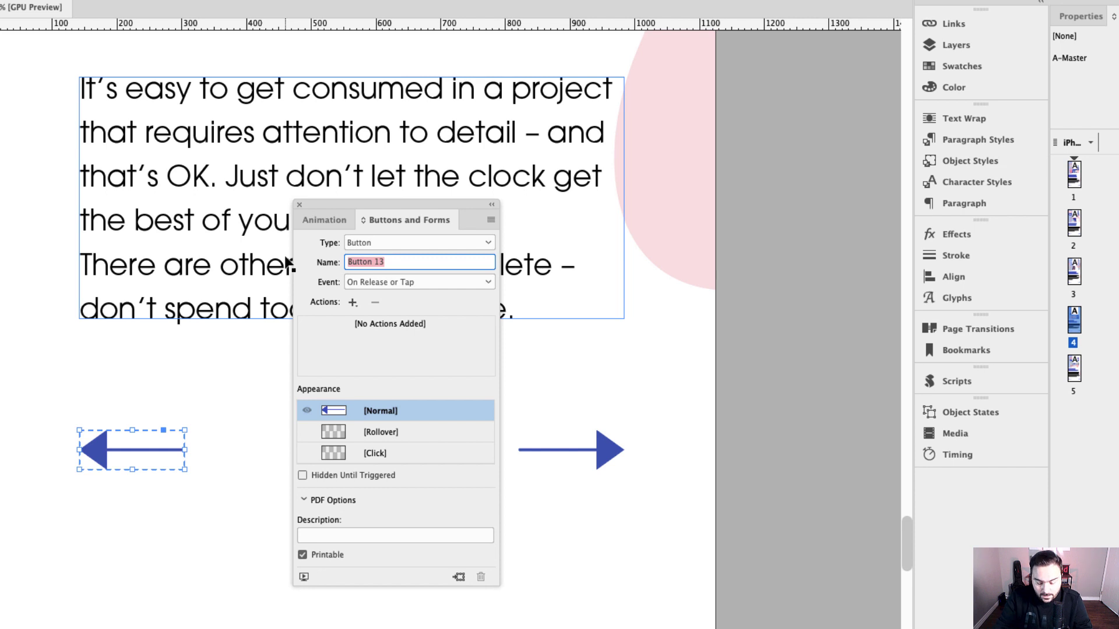
text(Previous Bu)
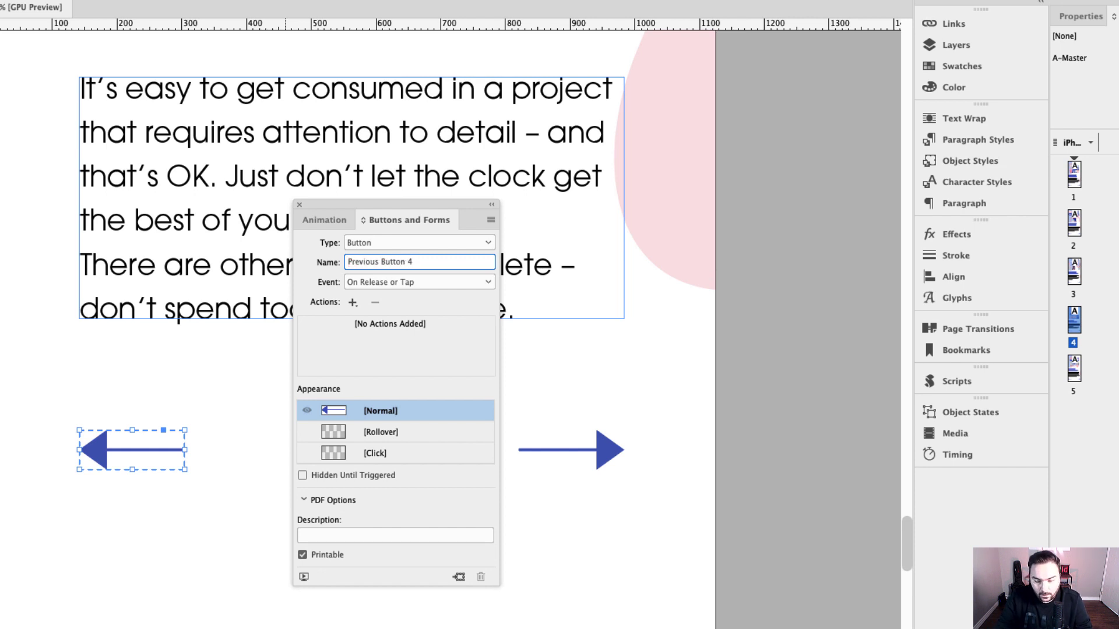
Add a Go To Page action targeting page 3, then move to page 5.
click(352, 302)
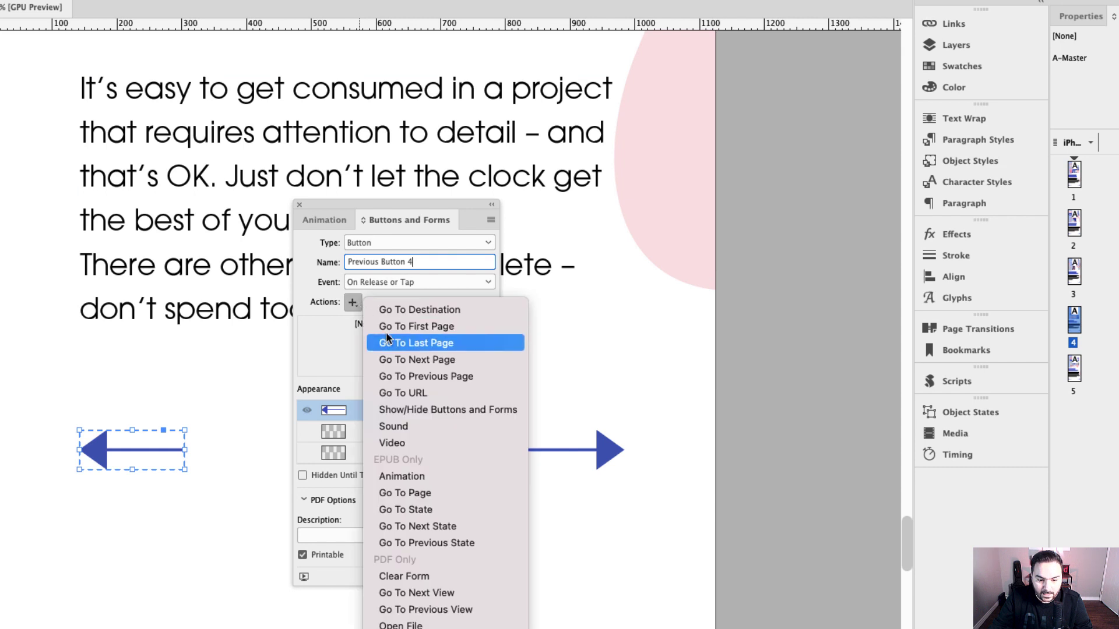
click(416, 493)
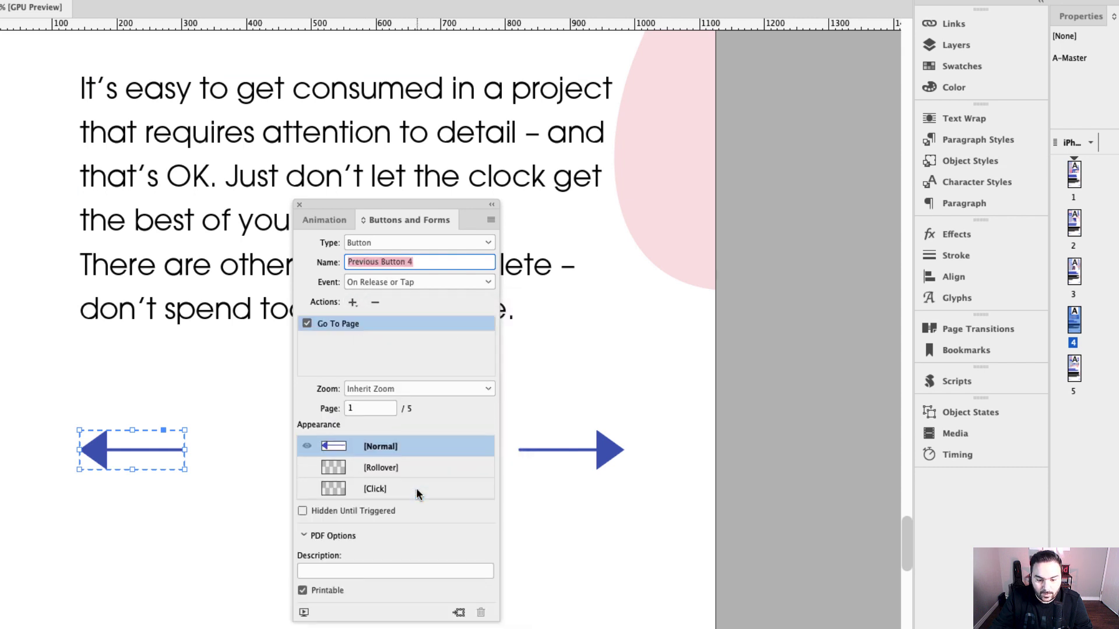
double_click(358, 411)
text(3)
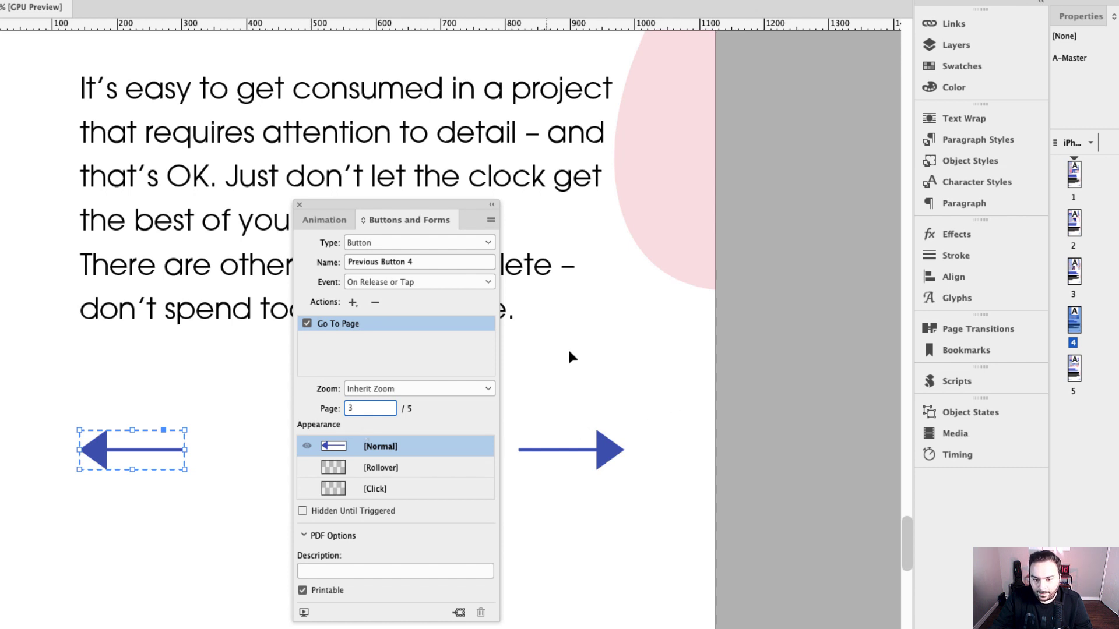
double_click(1074, 368)
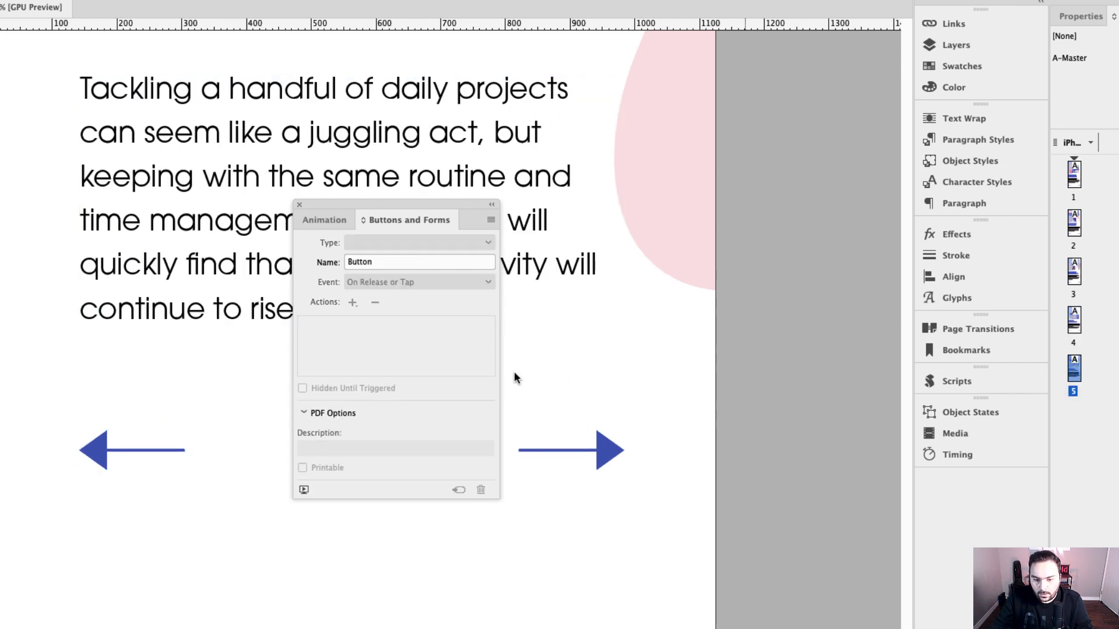
Turn page 5's left arrow into a button named Previous Button 5.
click(113, 444)
click(483, 243)
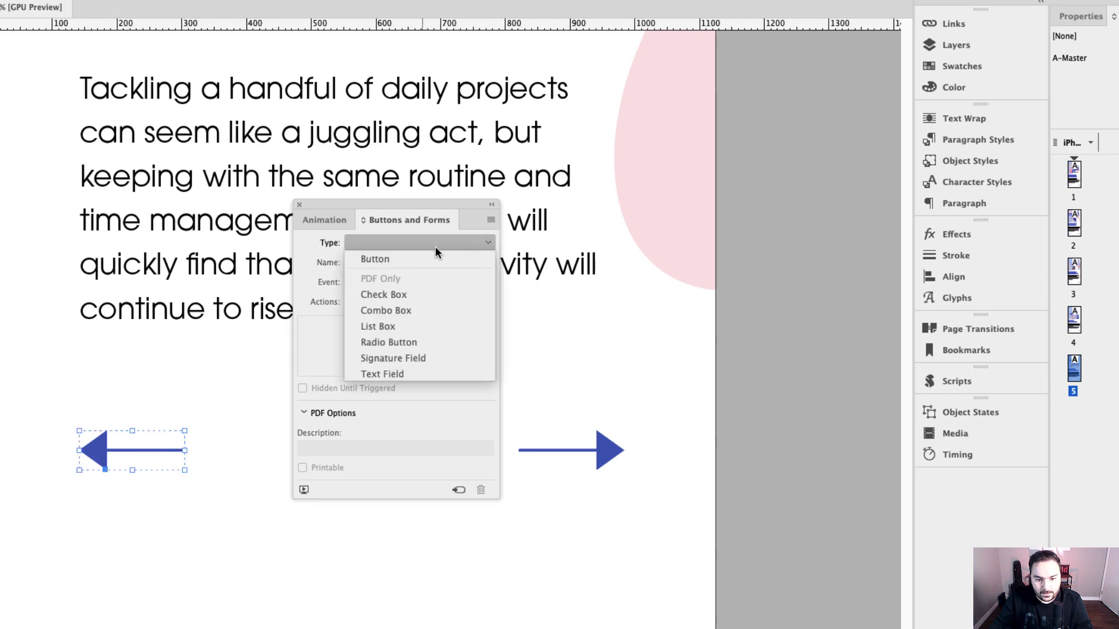
click(386, 257)
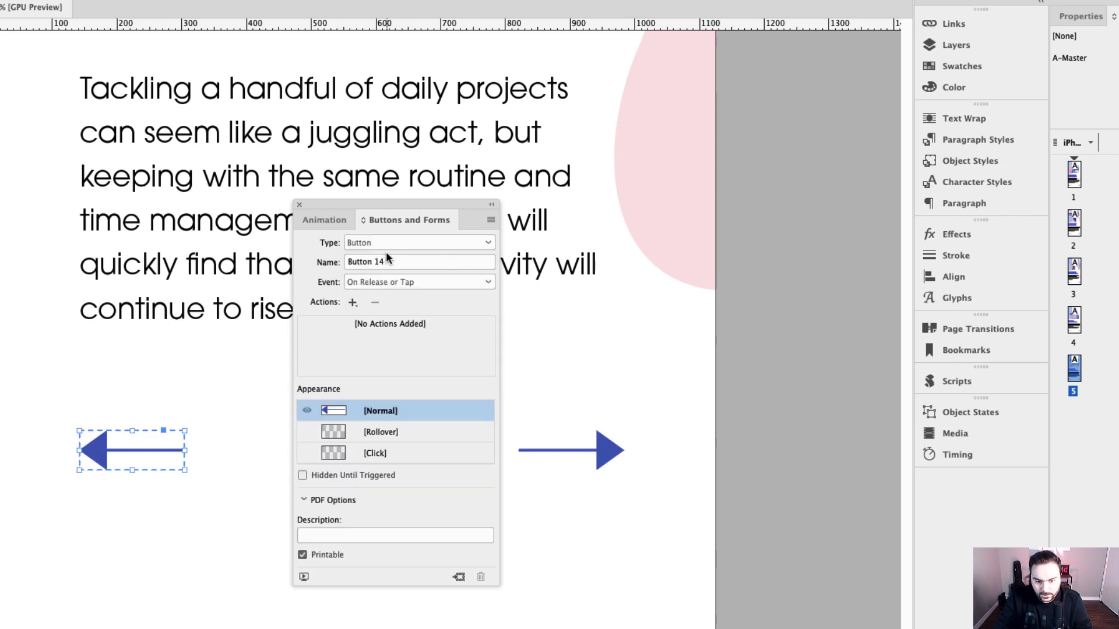
triple_click(389, 260)
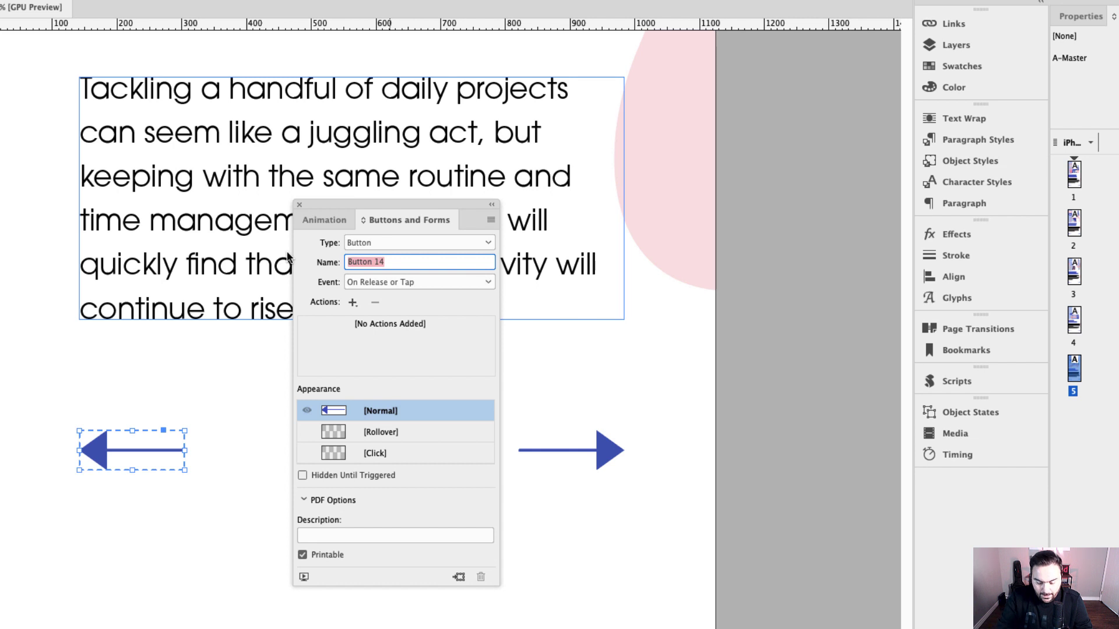
text(Previous )
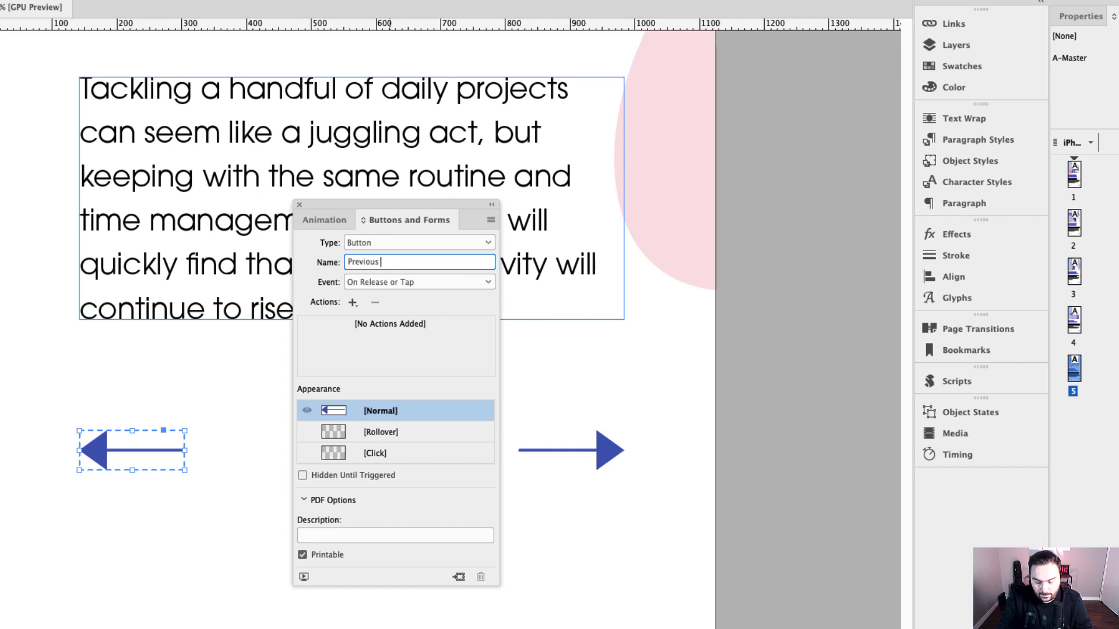
text(Button 5)
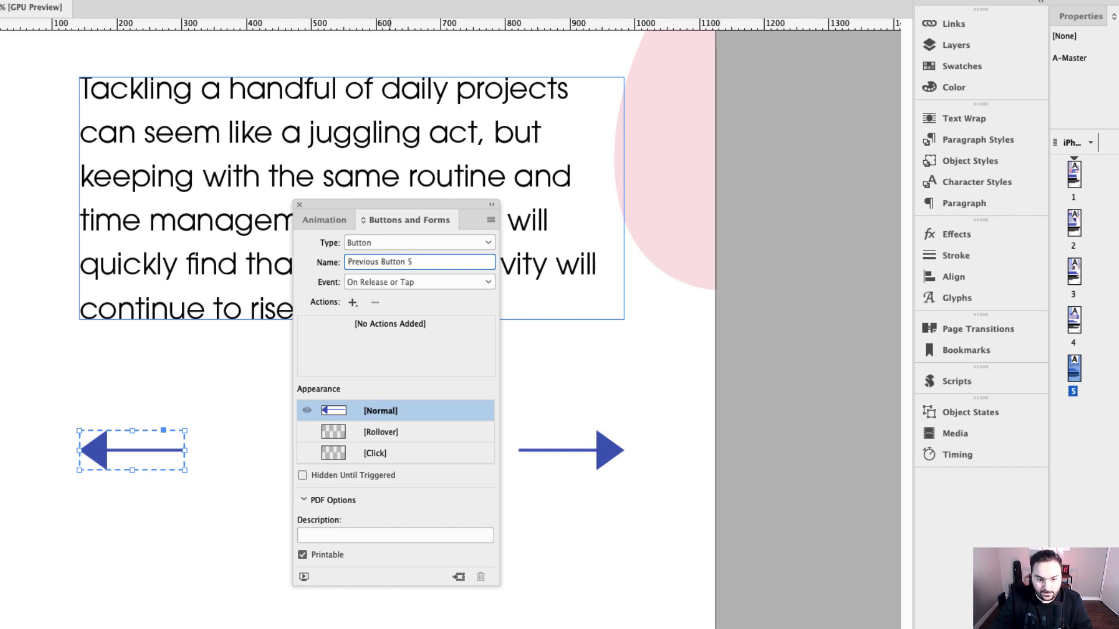
Add a Go To Page action targeting page 4 and deselect the button.
click(353, 303)
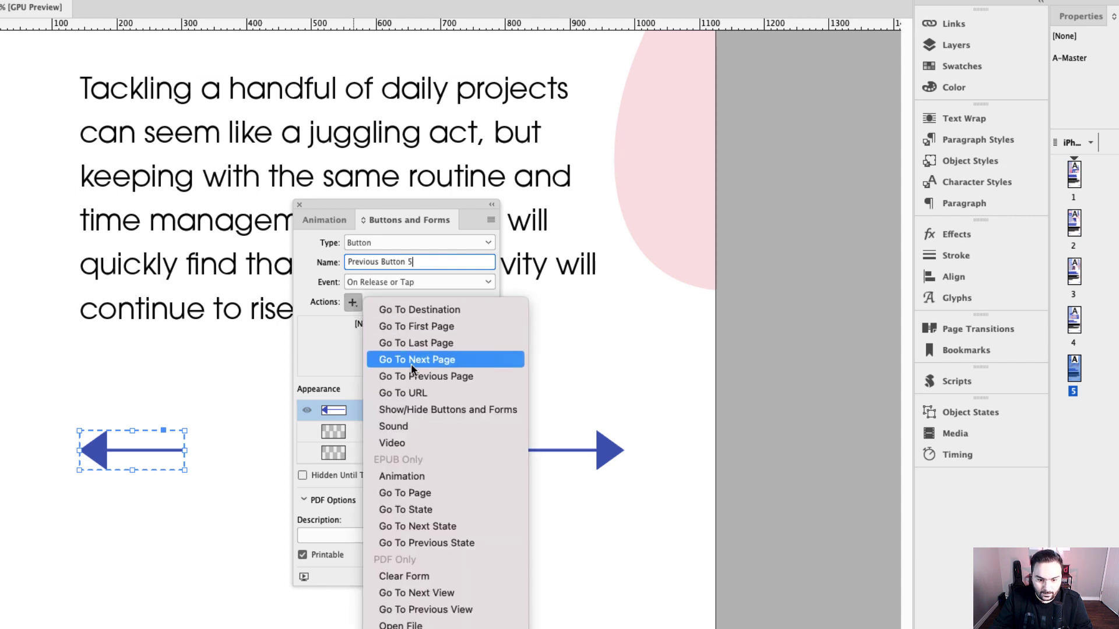
click(421, 495)
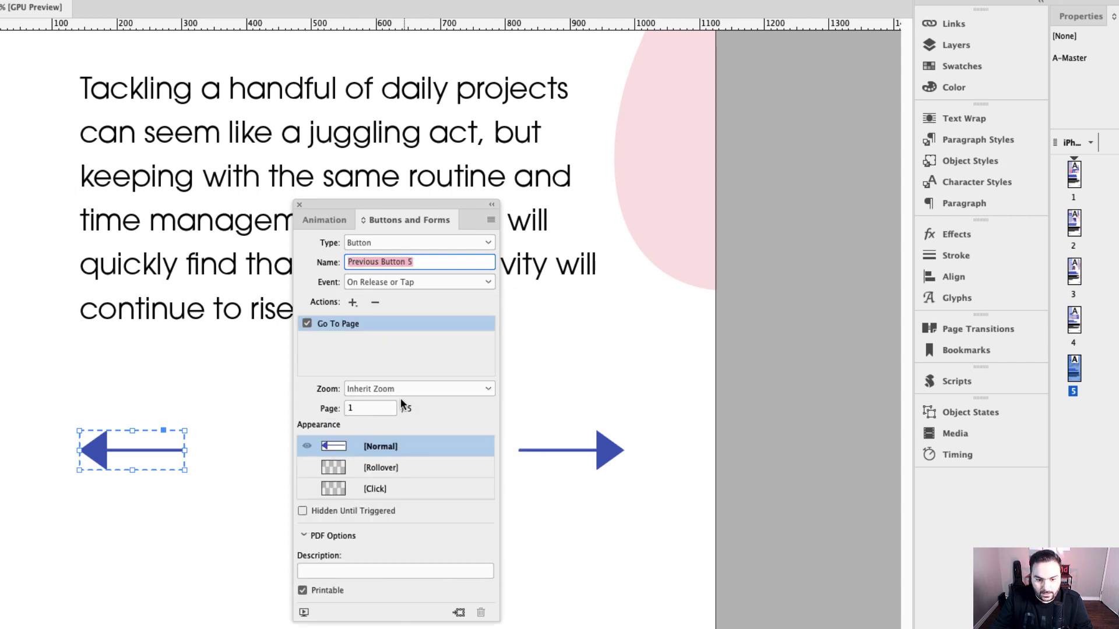
click(345, 408)
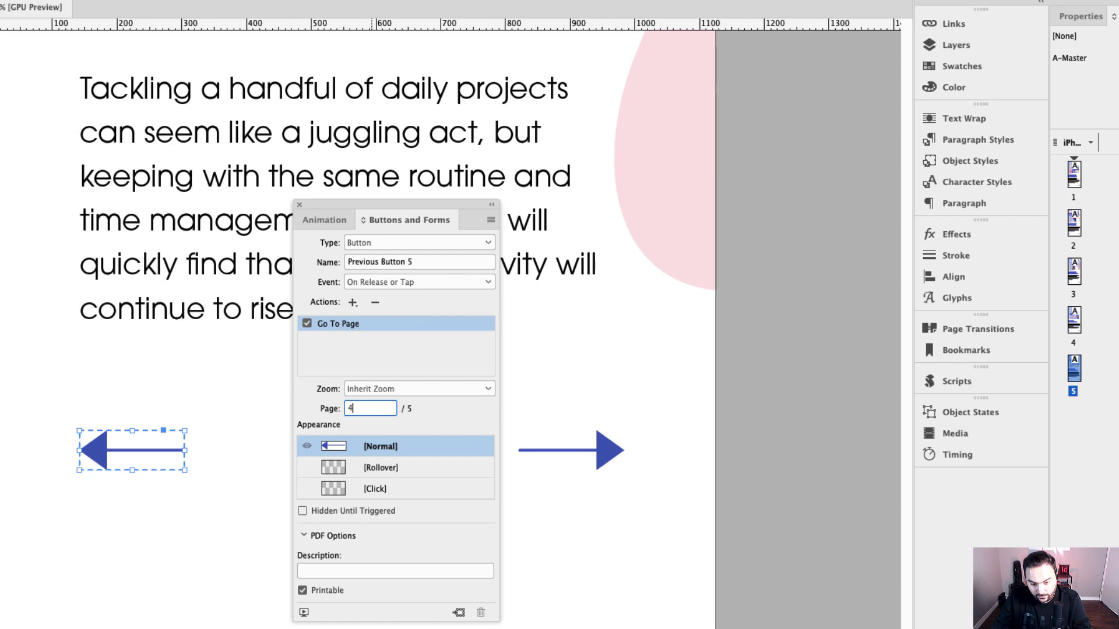
click(349, 409)
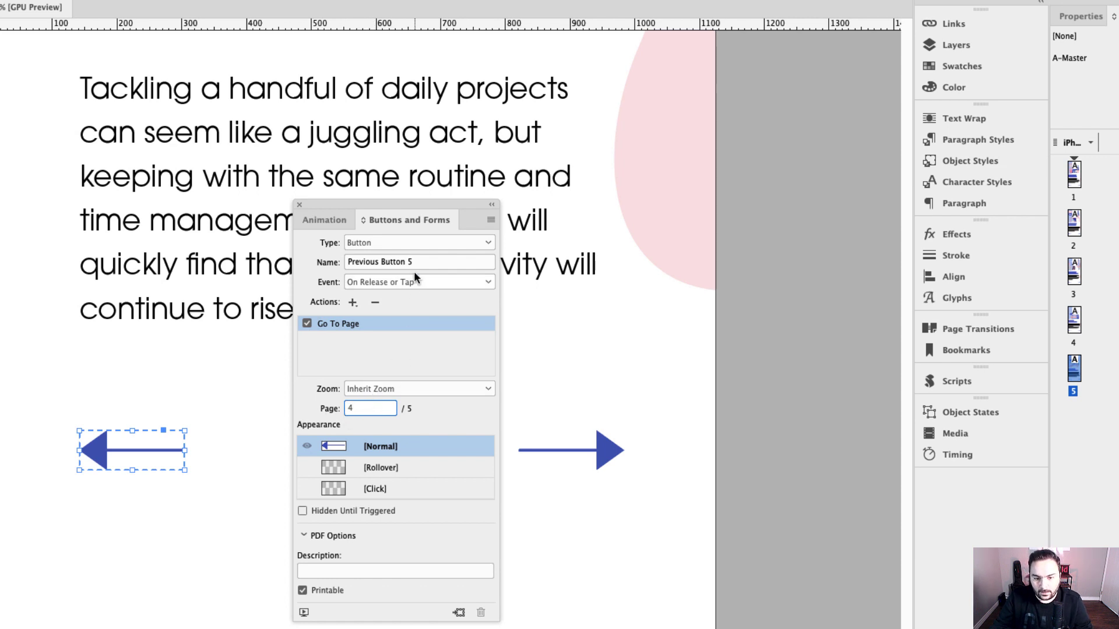
click(659, 310)
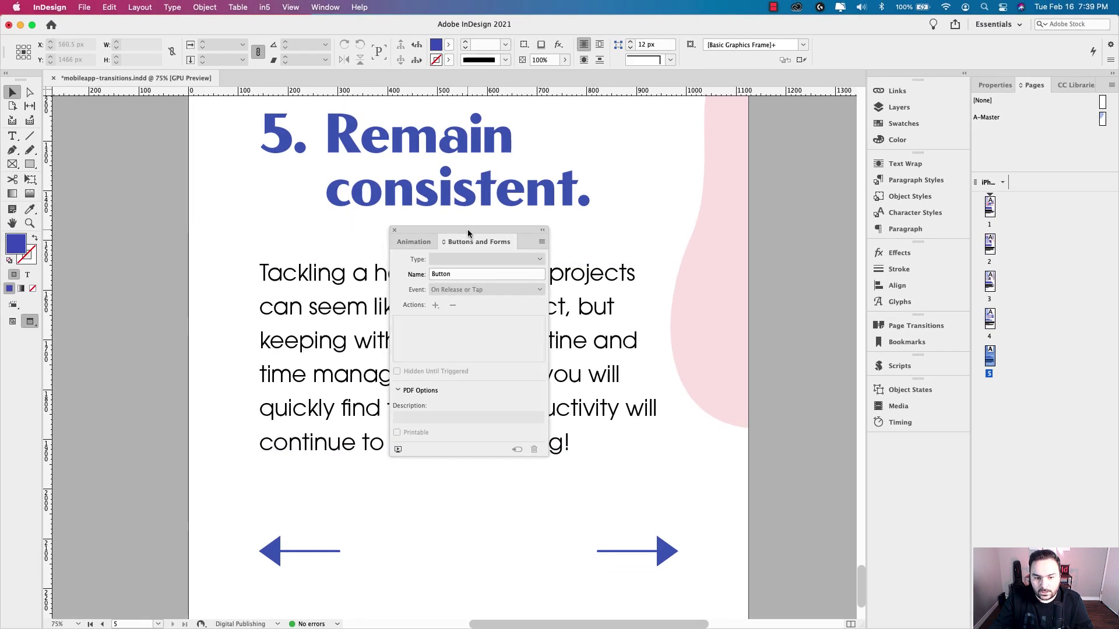
drag(395, 210, 721, 22)
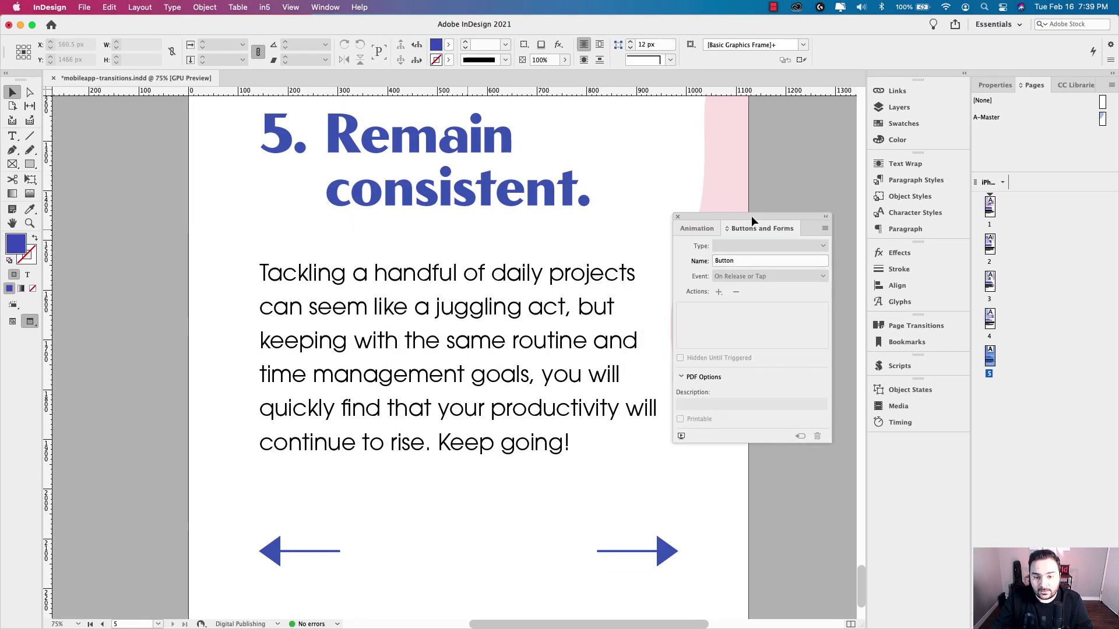
key(super+minus)
scroll(693, 456, up, 5)
scroll(694, 456, right, 3)
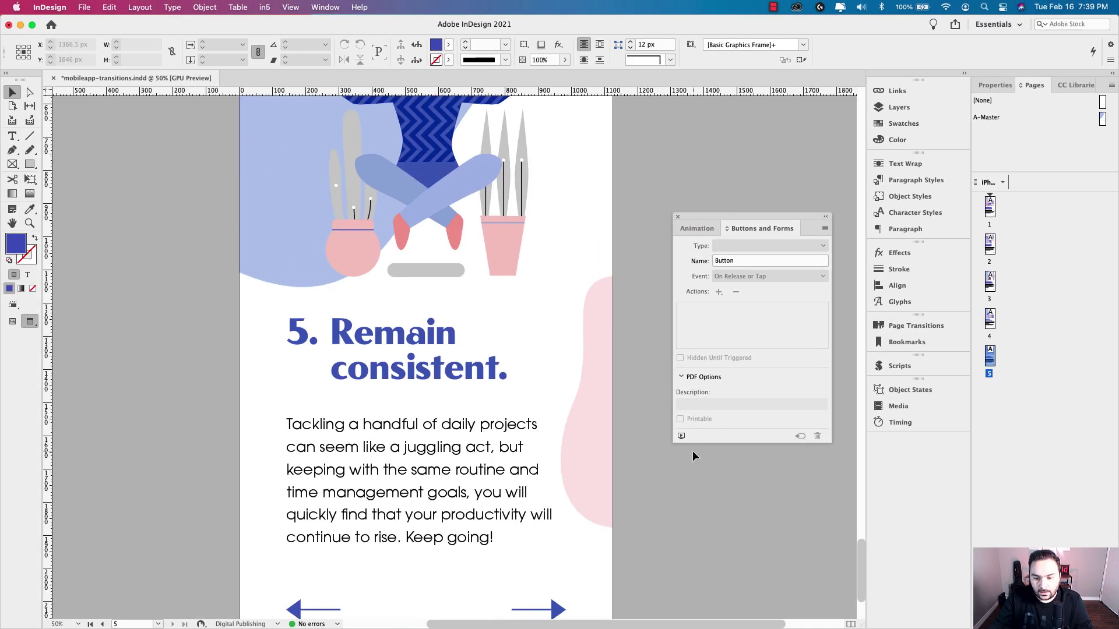
click(681, 436)
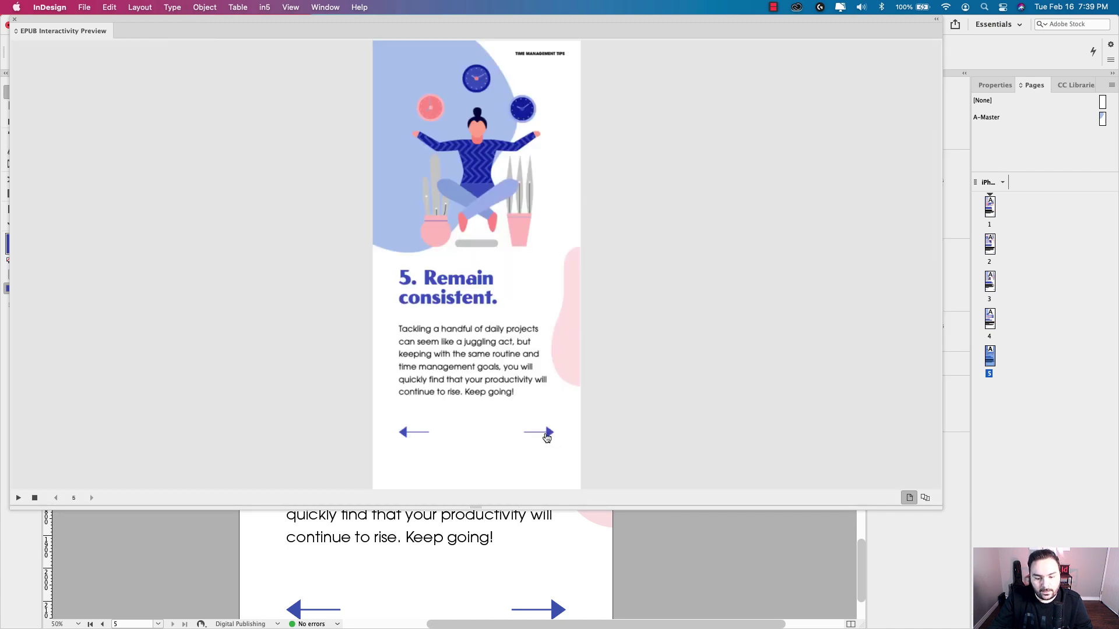
click(15, 21)
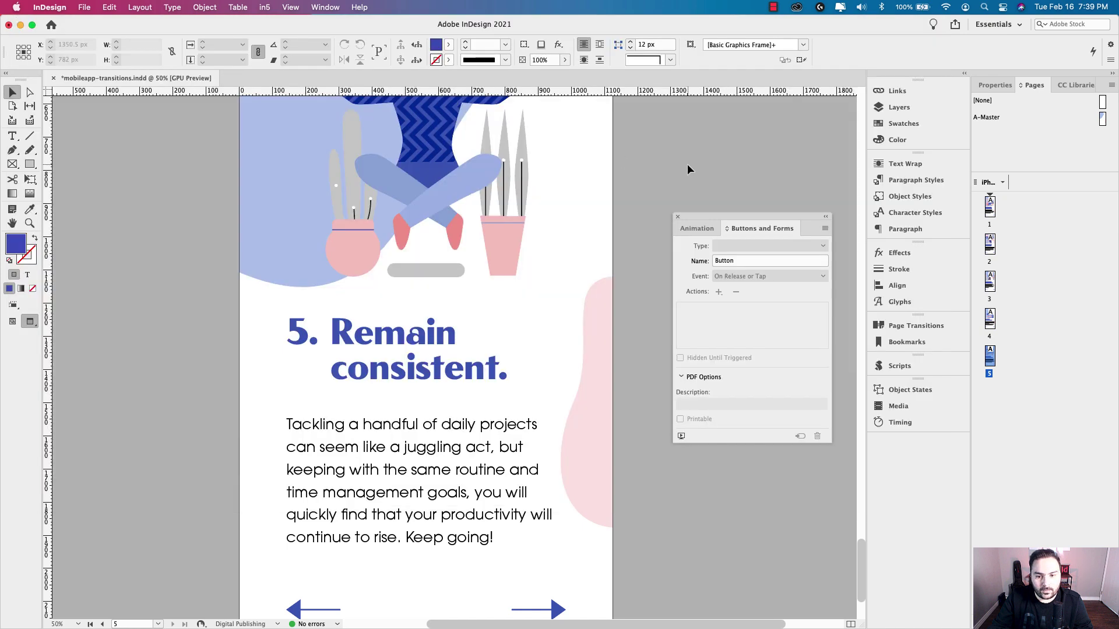
key(super+minus)
scroll(579, 170, up, 10)
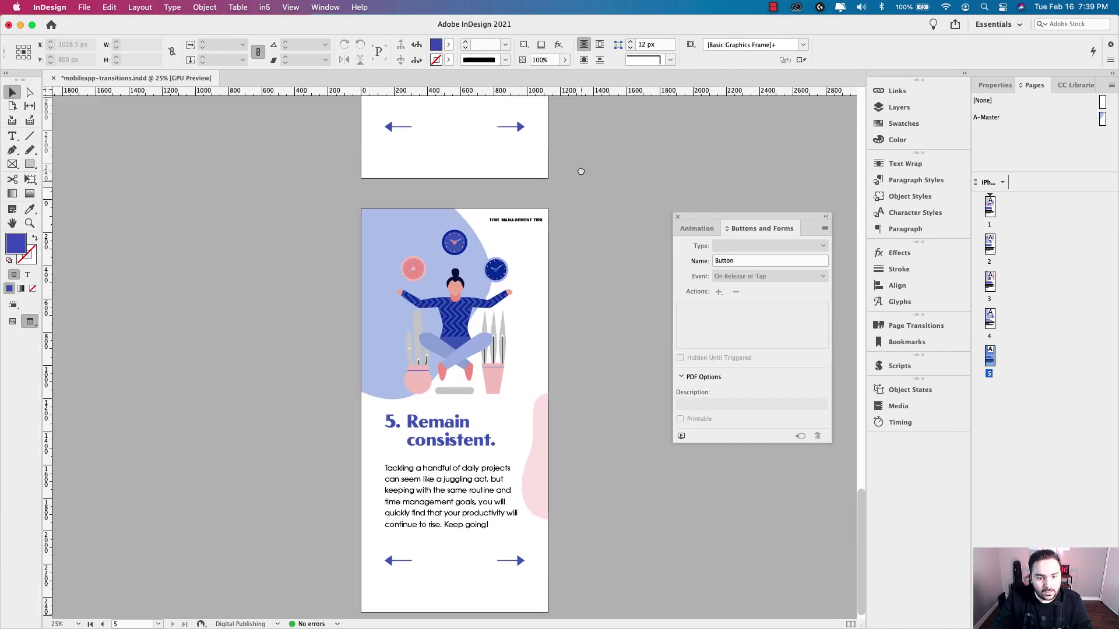
scroll(597, 252, up, 10)
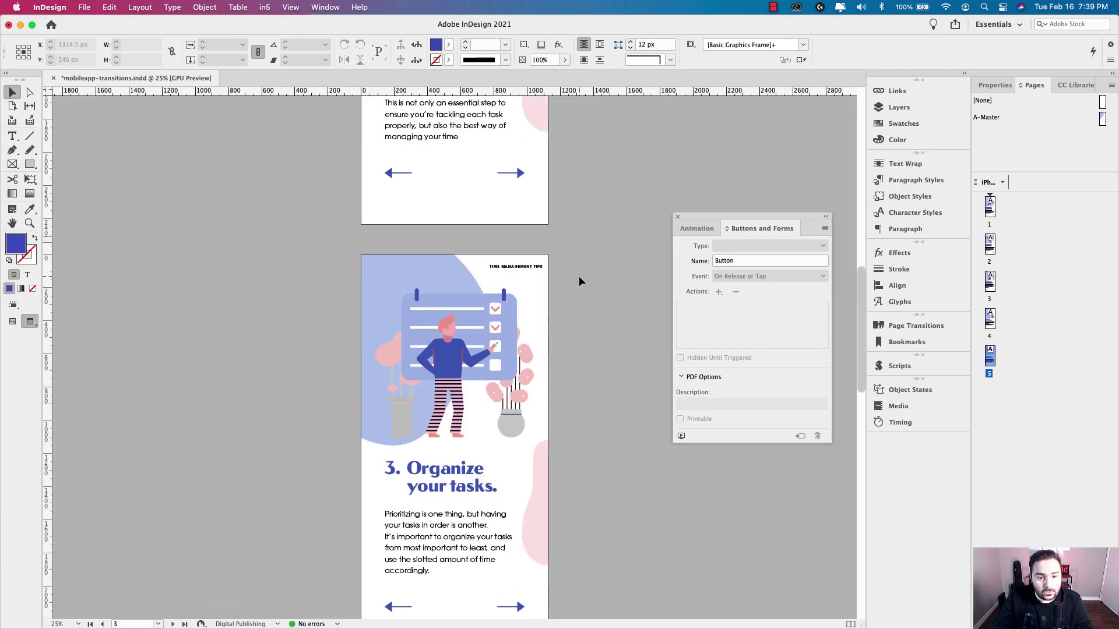
scroll(592, 237, up, 12)
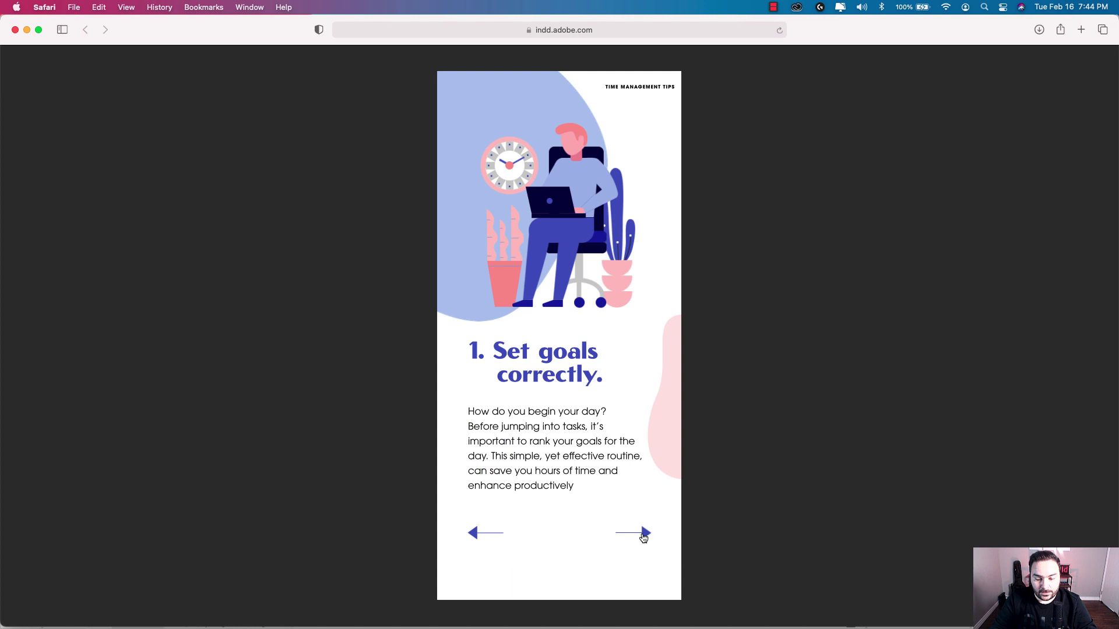
Advance through all five tips with the right arrow, checking the last wraps to the first.
click(644, 535)
click(647, 536)
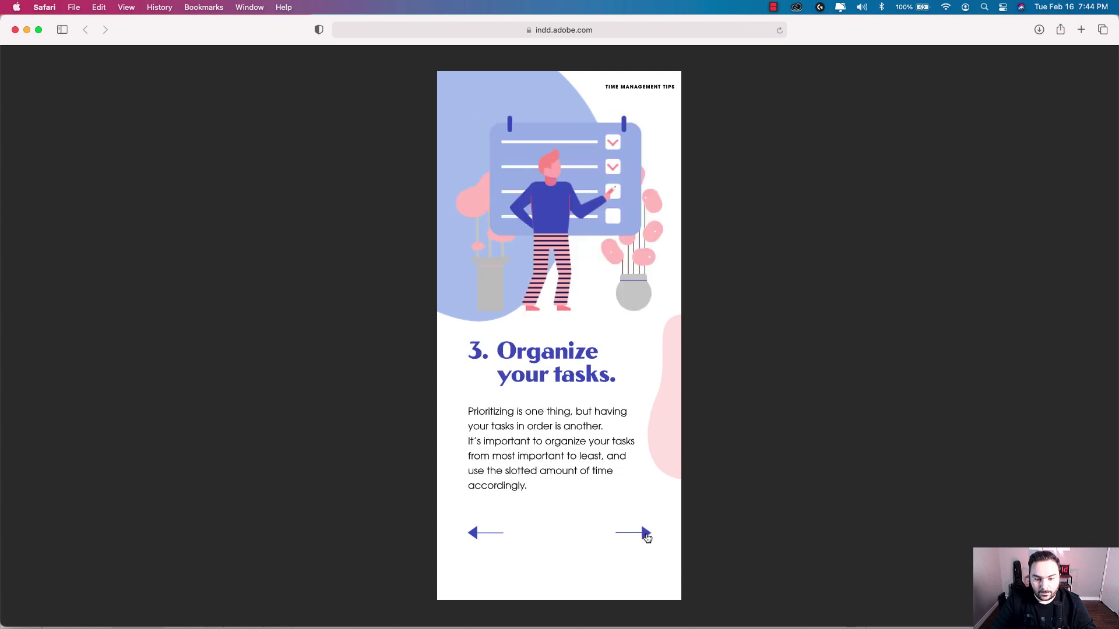
click(647, 536)
click(647, 536)
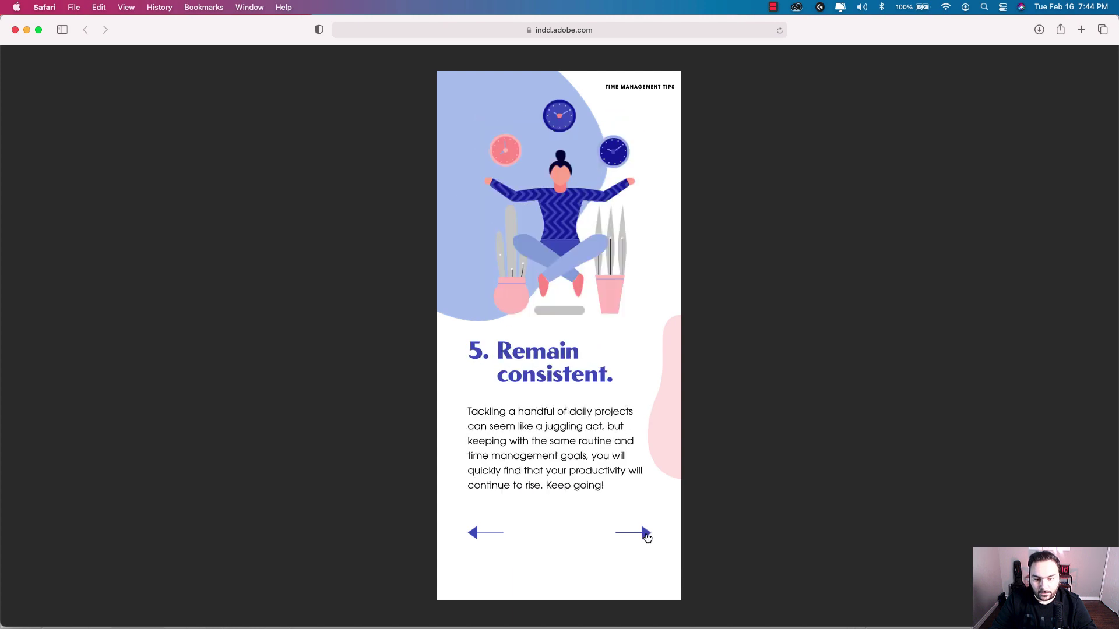
click(647, 536)
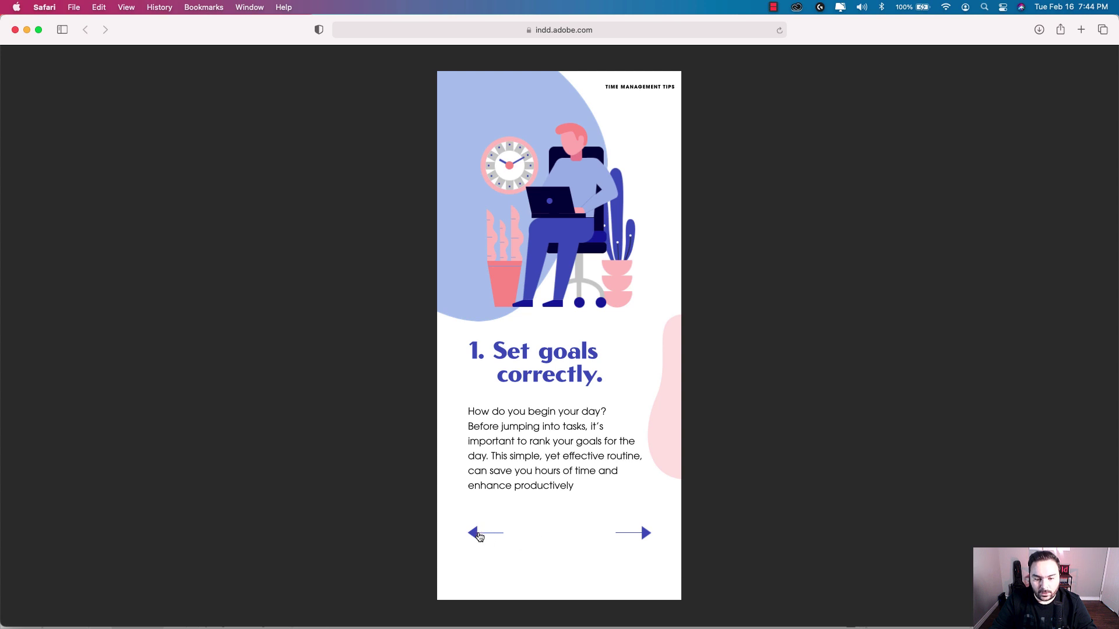
Step back through the tips with the left arrow to the first page.
click(478, 534)
click(478, 535)
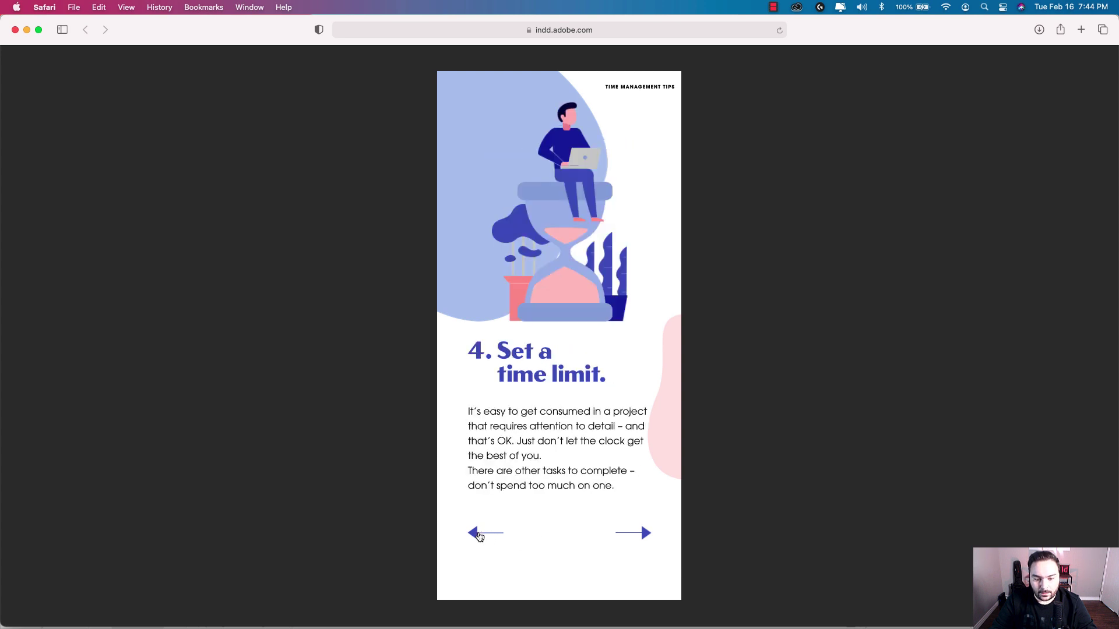
click(478, 534)
click(478, 535)
click(477, 535)
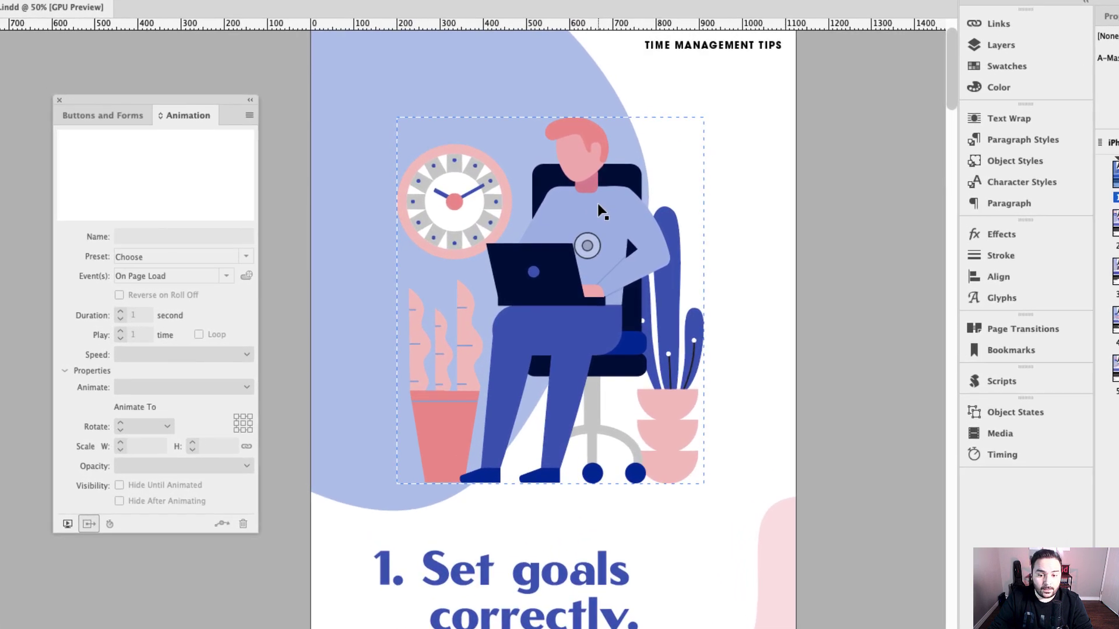
Apply the Fly in from Right animation preset to the page 1 illustration.
click(590, 233)
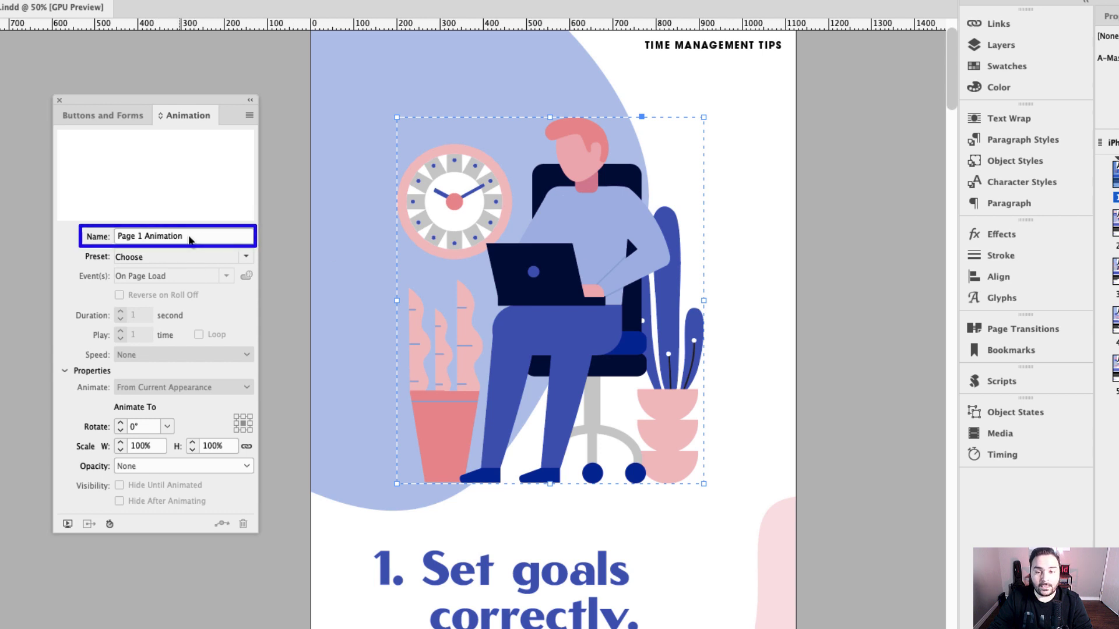
click(246, 256)
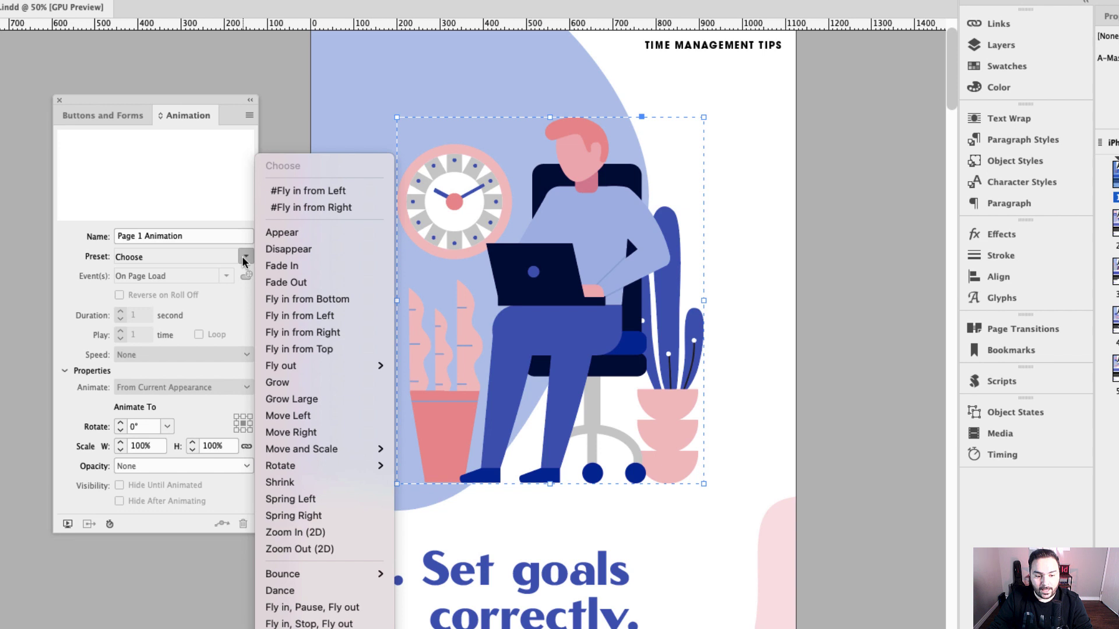
click(356, 335)
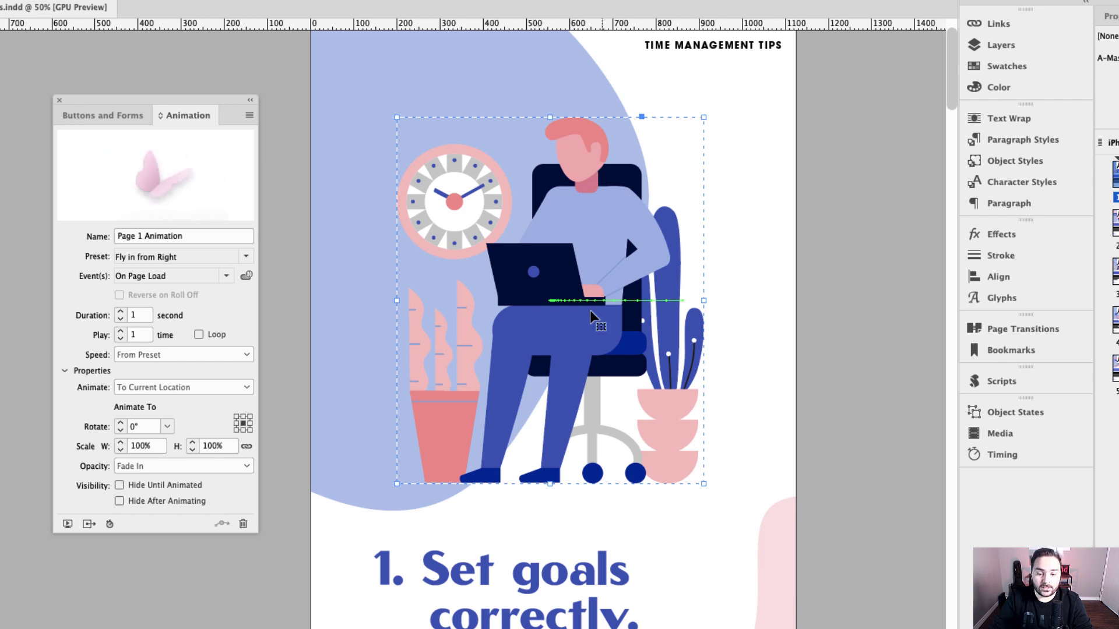
Drag the illustration's motion path start much farther to the right.
click(608, 301)
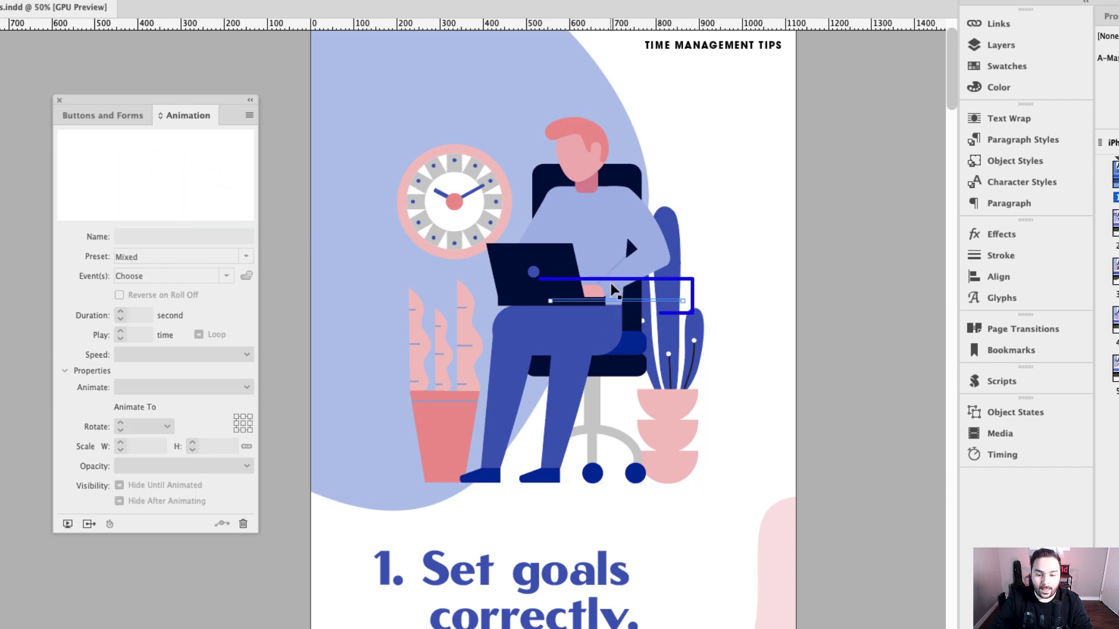
click(586, 303)
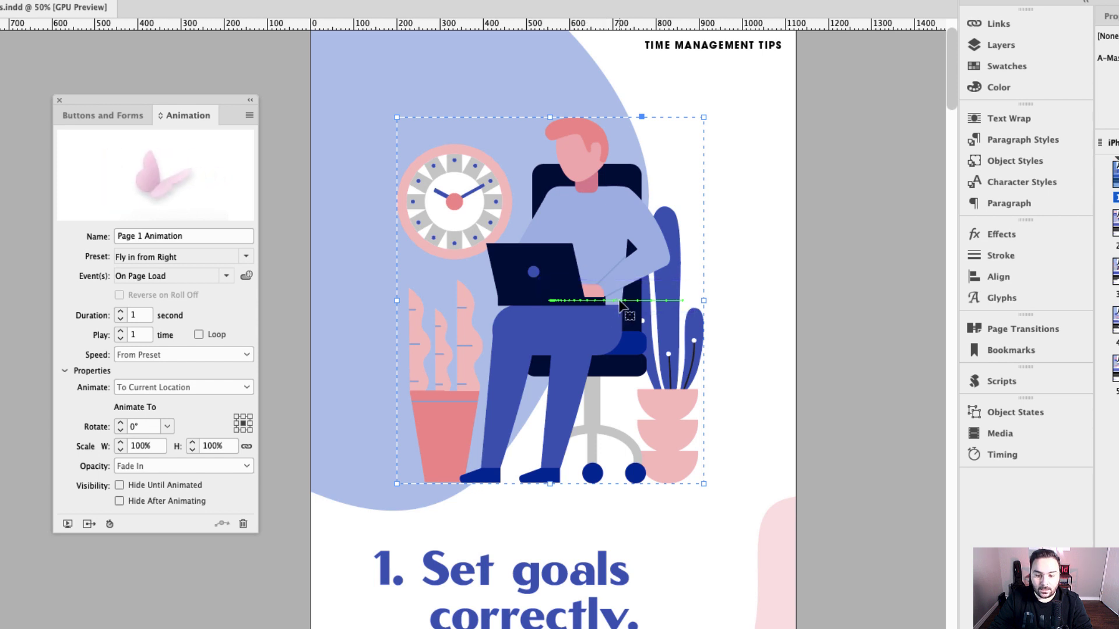
click(617, 300)
drag(678, 300, 682, 302)
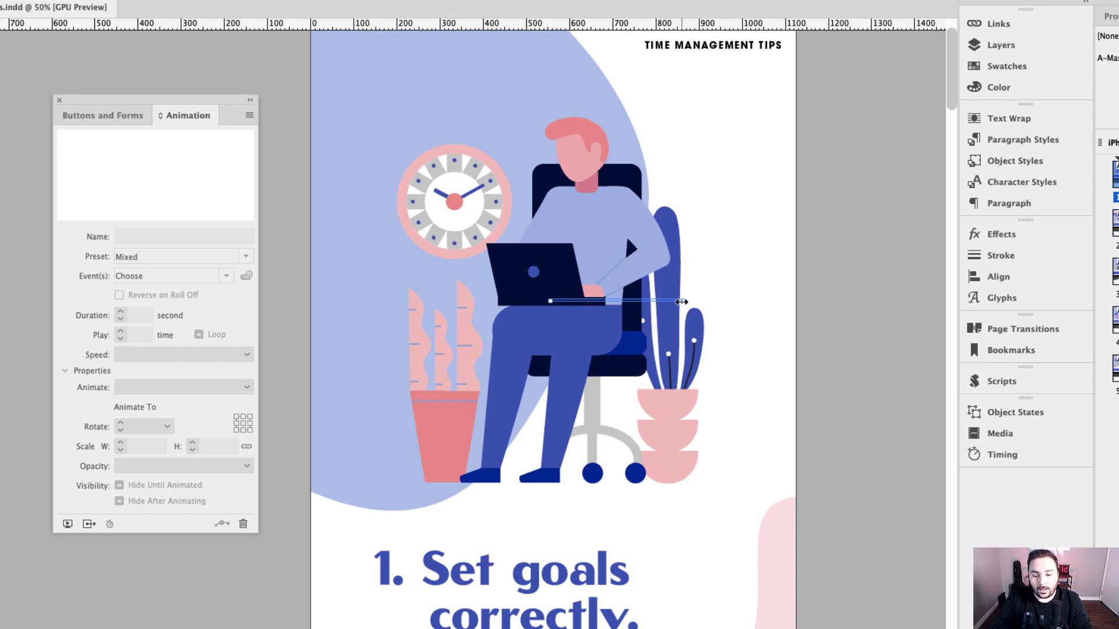
drag(681, 302, 866, 307)
Reselect the page 1 illustration and set its animation Opacity to None.
click(756, 328)
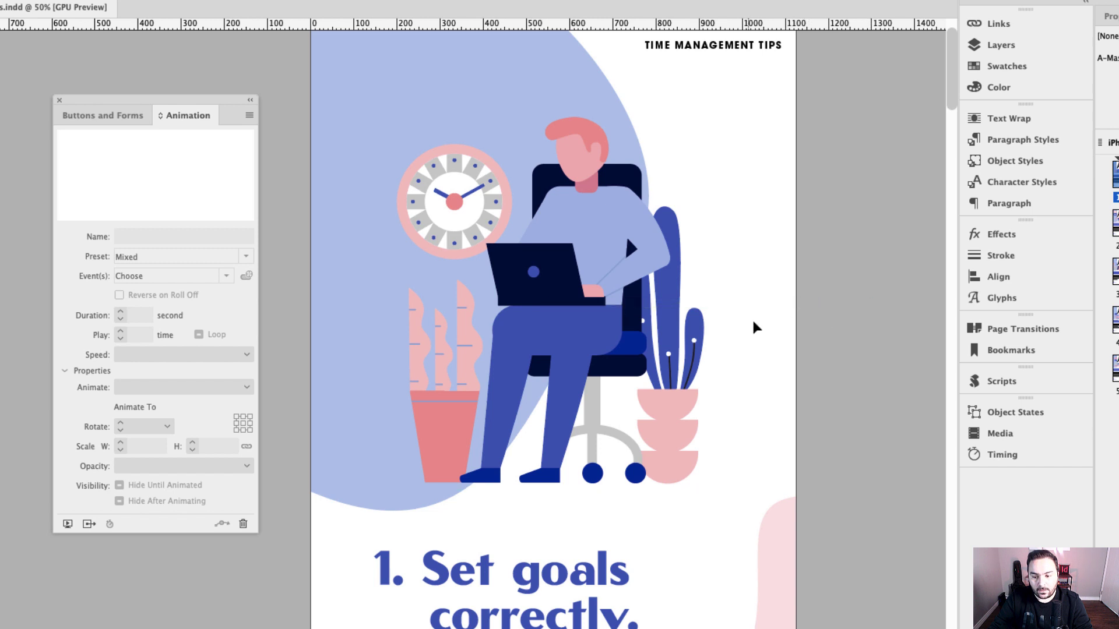
click(666, 299)
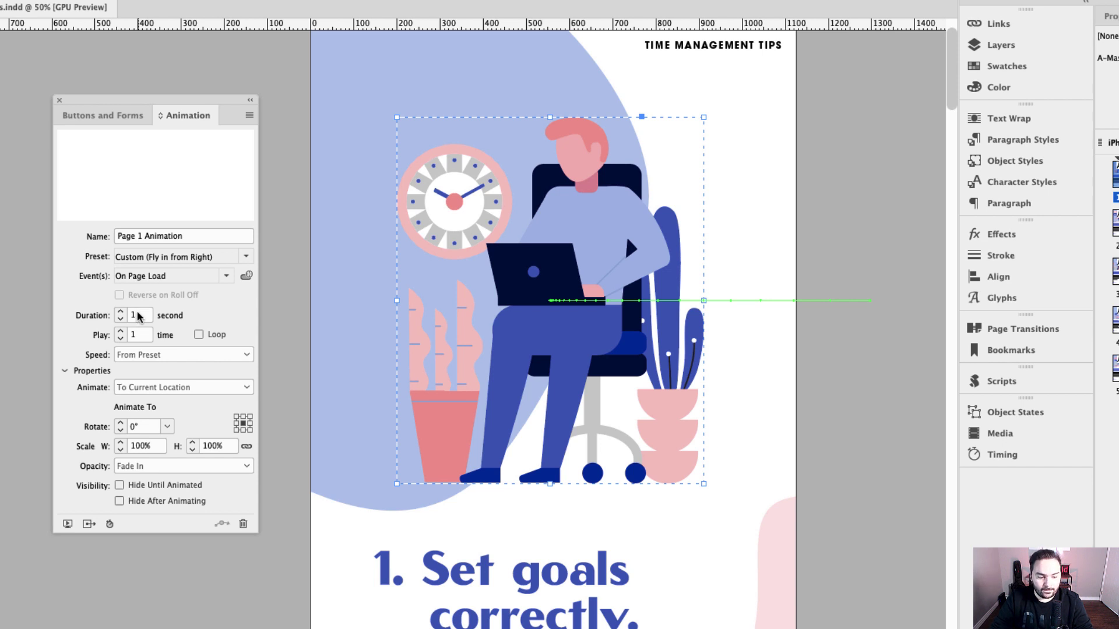
click(238, 466)
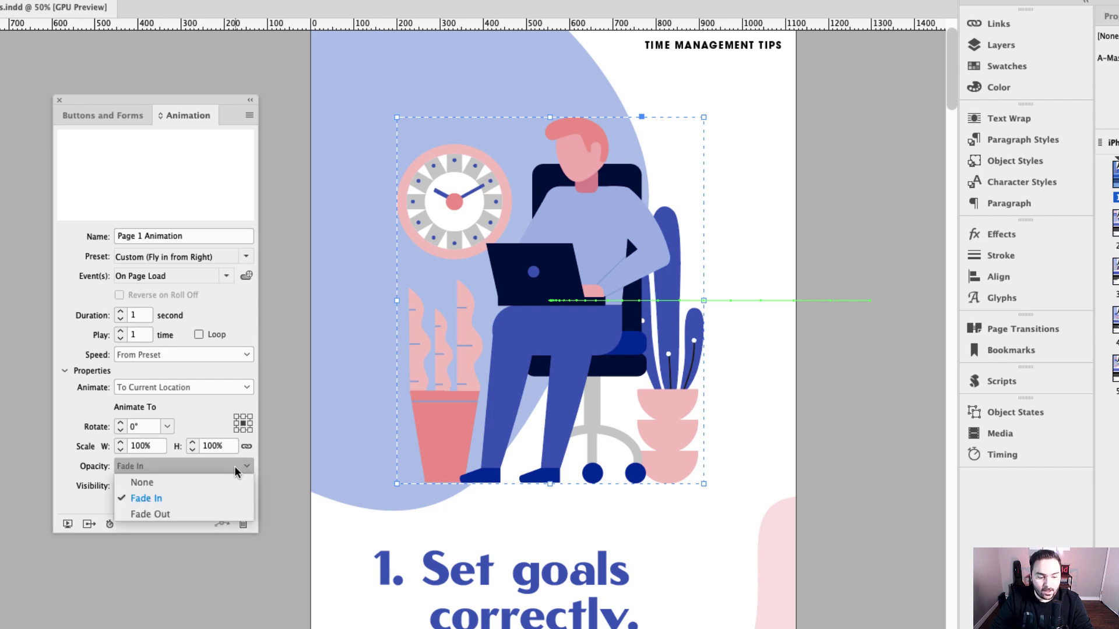
click(185, 483)
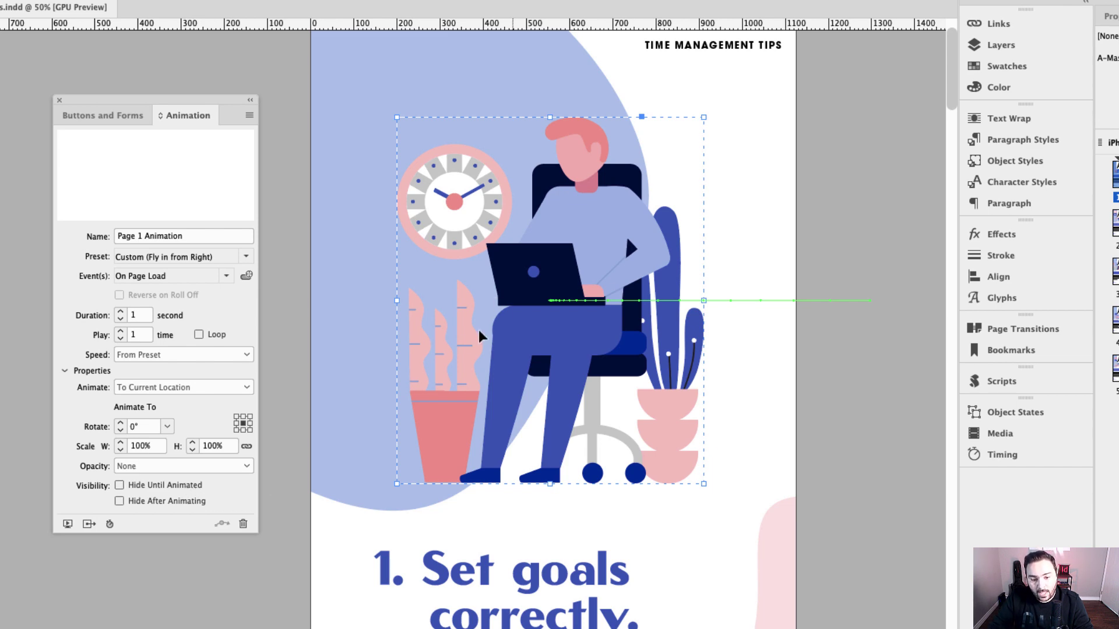
Select page 2's illustration and name its animation Page 2 Animation.
scroll(505, 351, down, 3)
scroll(504, 351, down, 20)
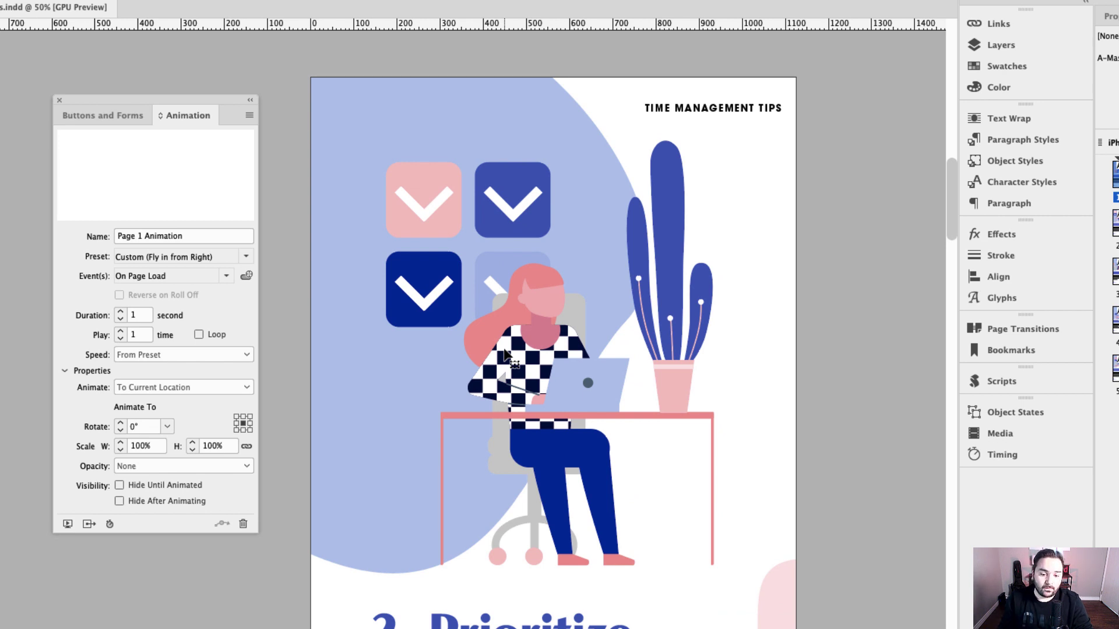
click(602, 367)
scroll(602, 361, left, 2)
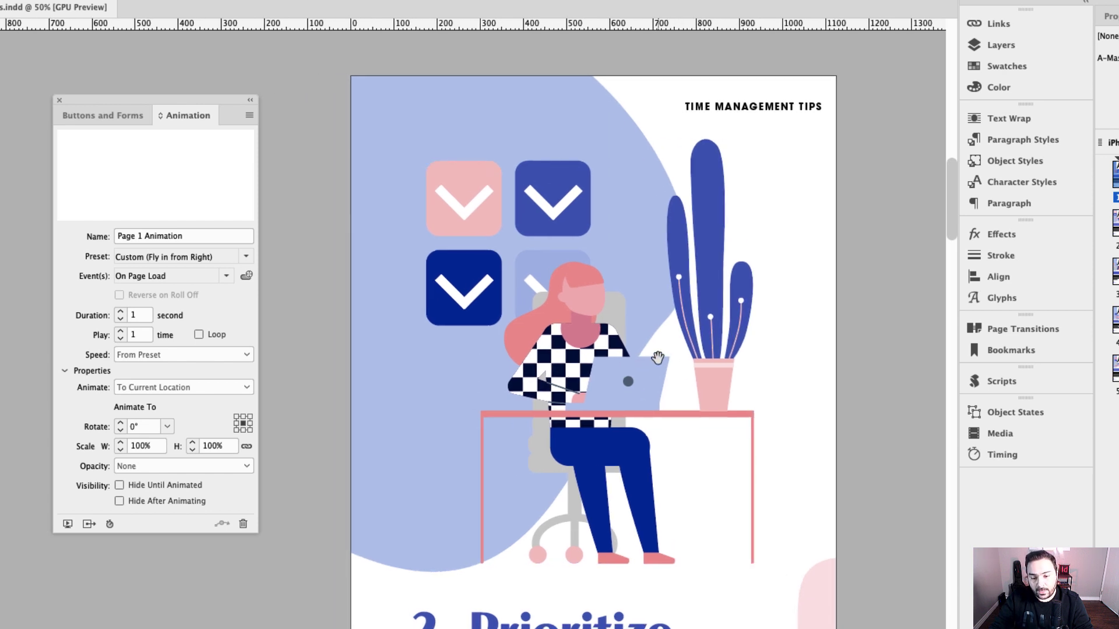
click(601, 328)
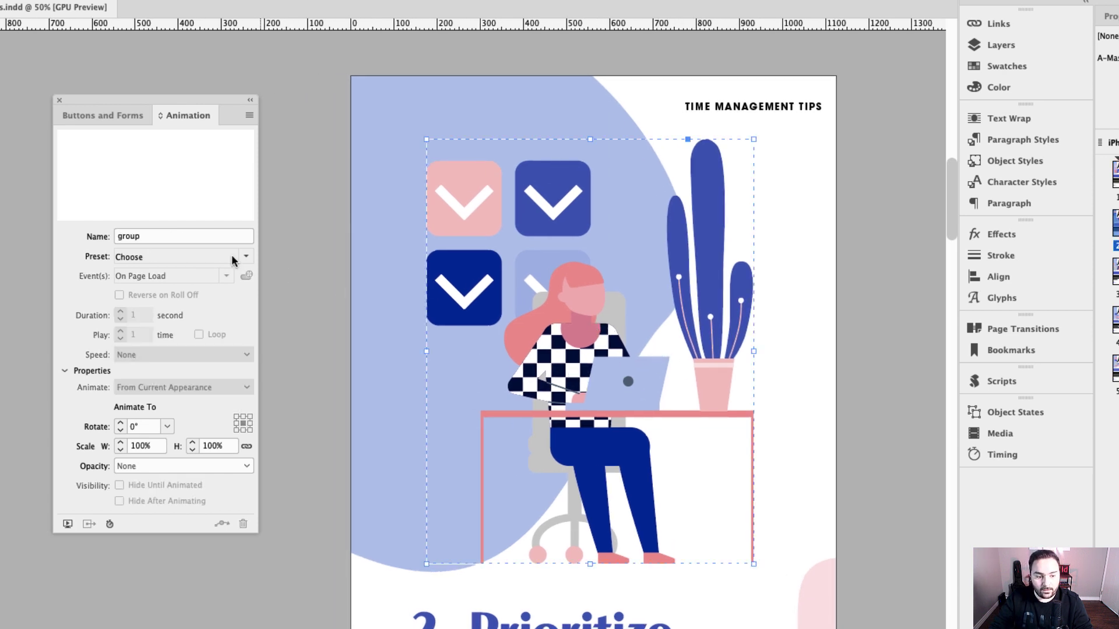
click(162, 239)
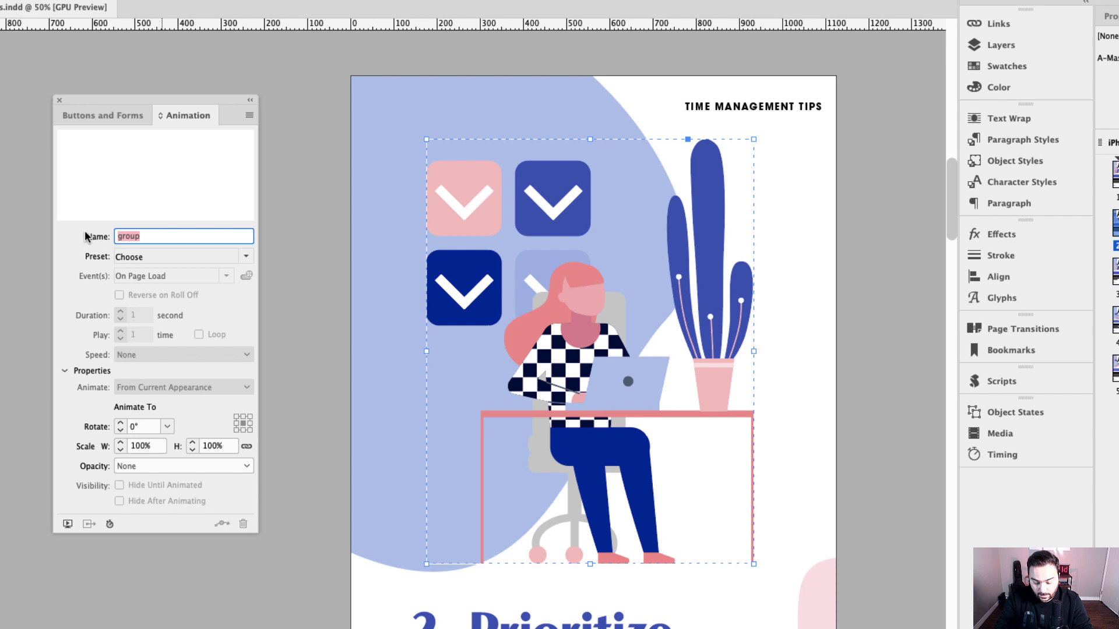
text(Page 2)
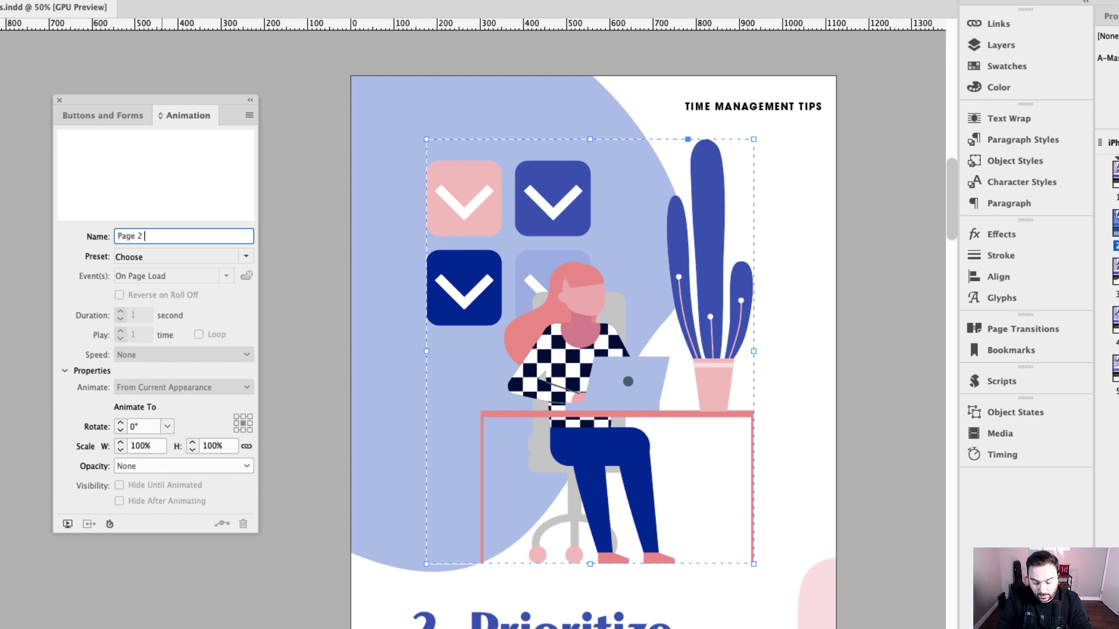
text( Animation)
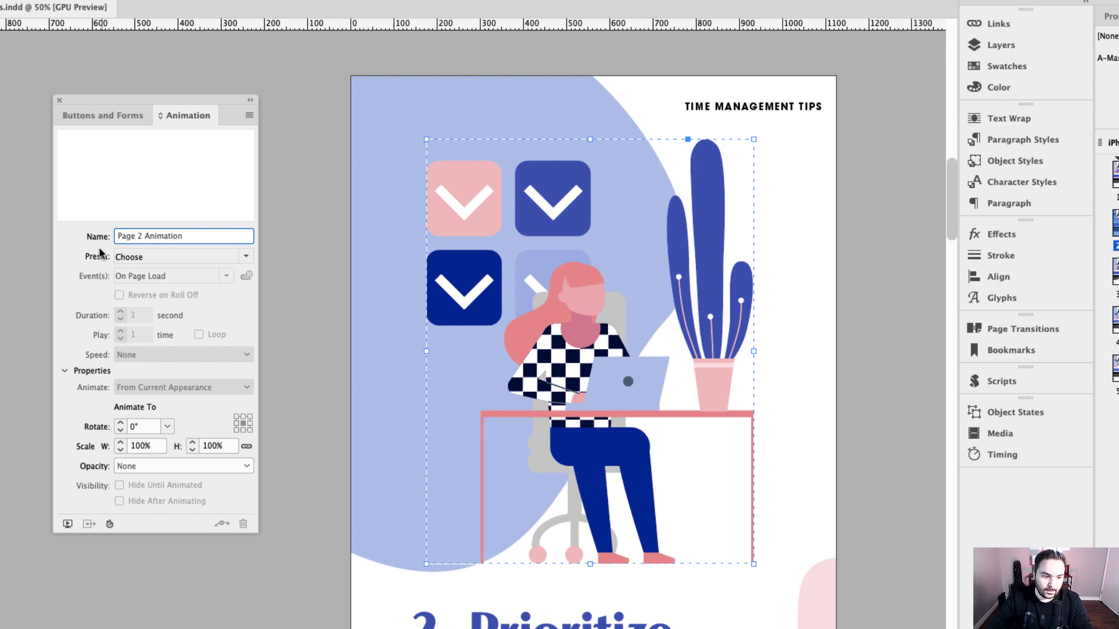
Apply Fly in from Left and drag the motion path's start farther left.
click(246, 257)
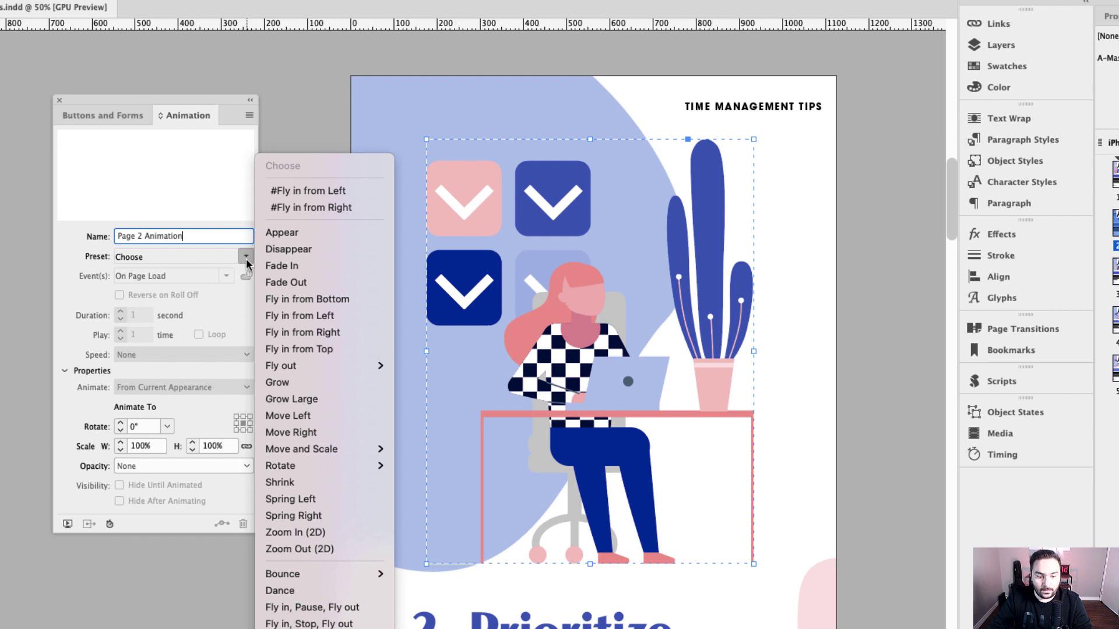
click(314, 316)
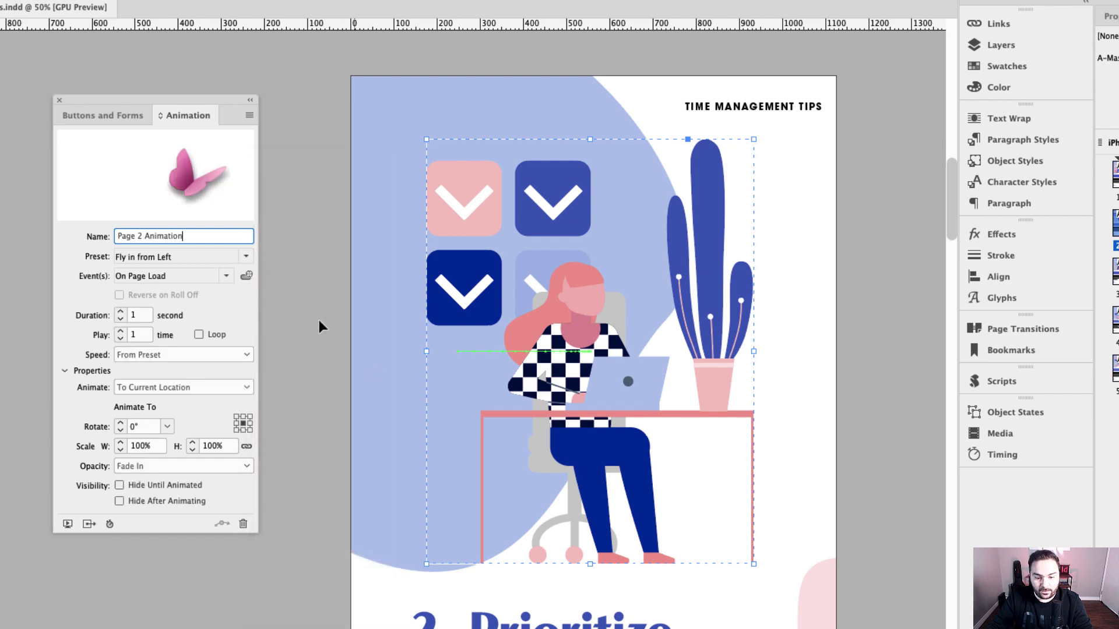
click(464, 360)
scroll(463, 359, left, 2)
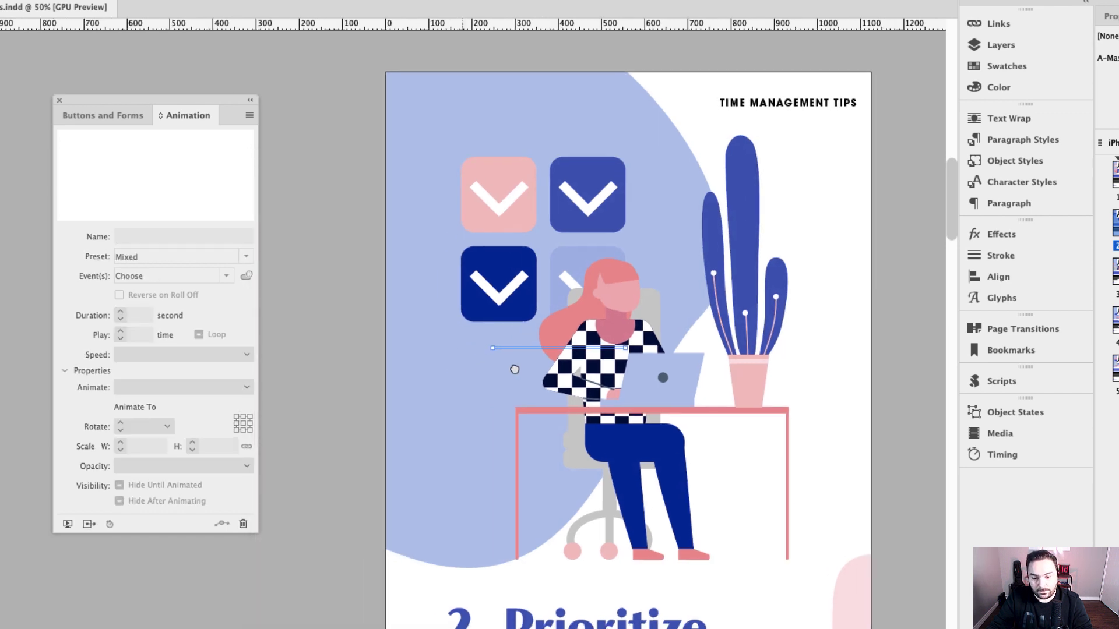
drag(493, 349, 303, 349)
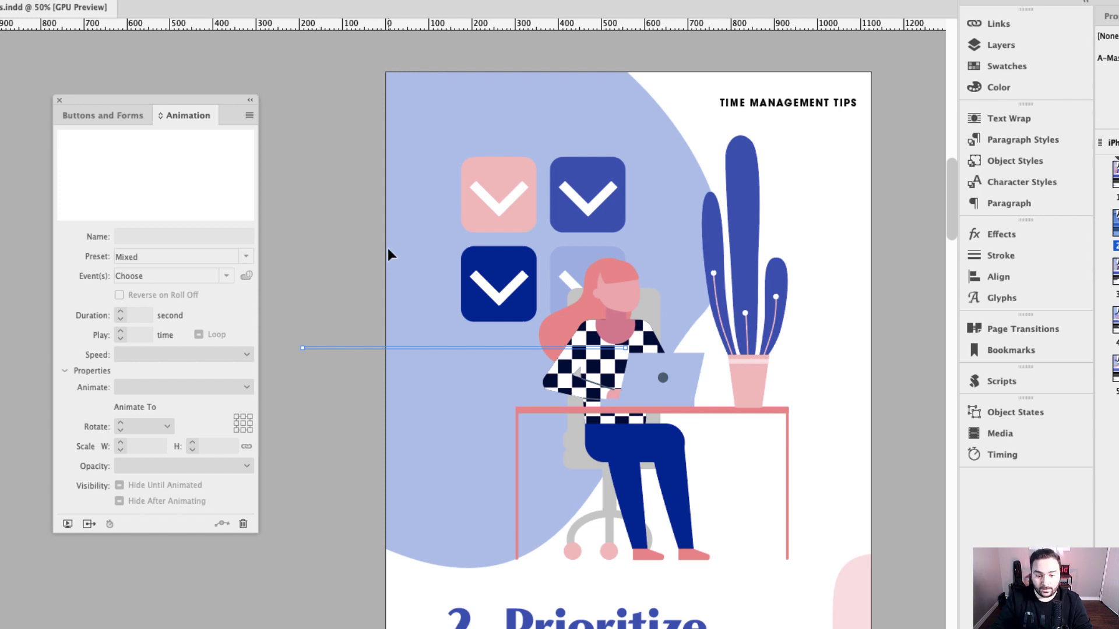
Set the page 2 animation's Opacity to None and clear the selection.
click(543, 332)
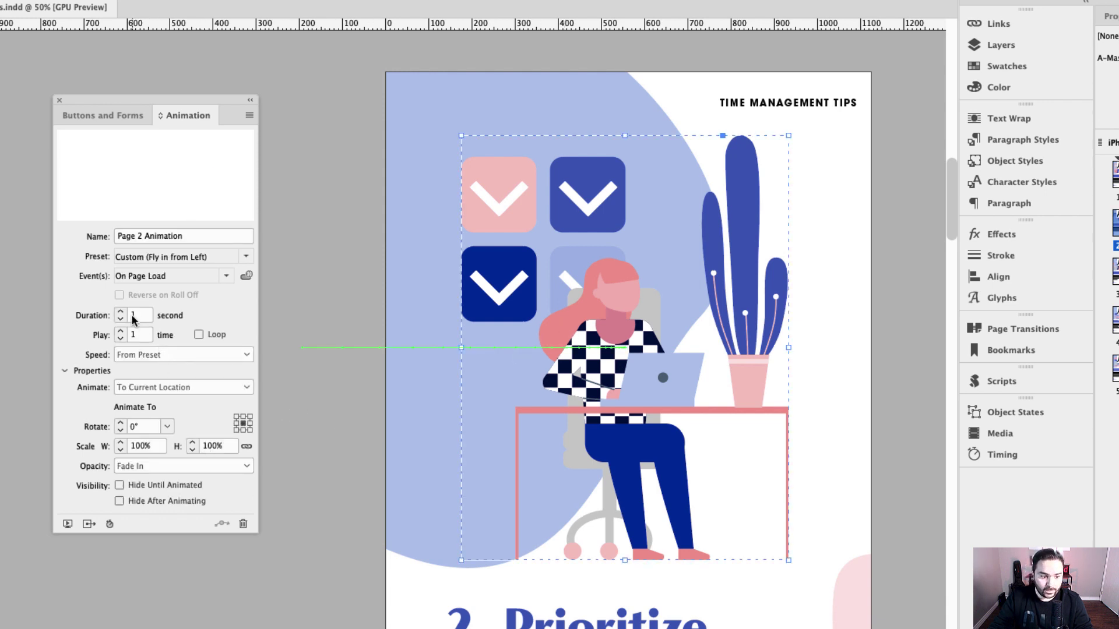
click(246, 466)
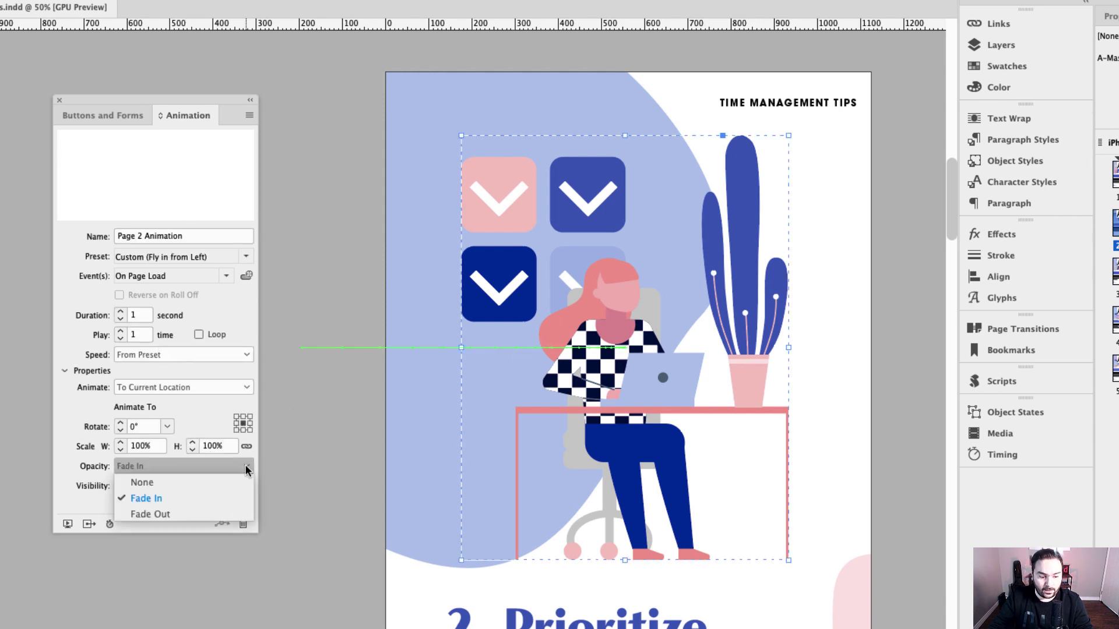
click(177, 484)
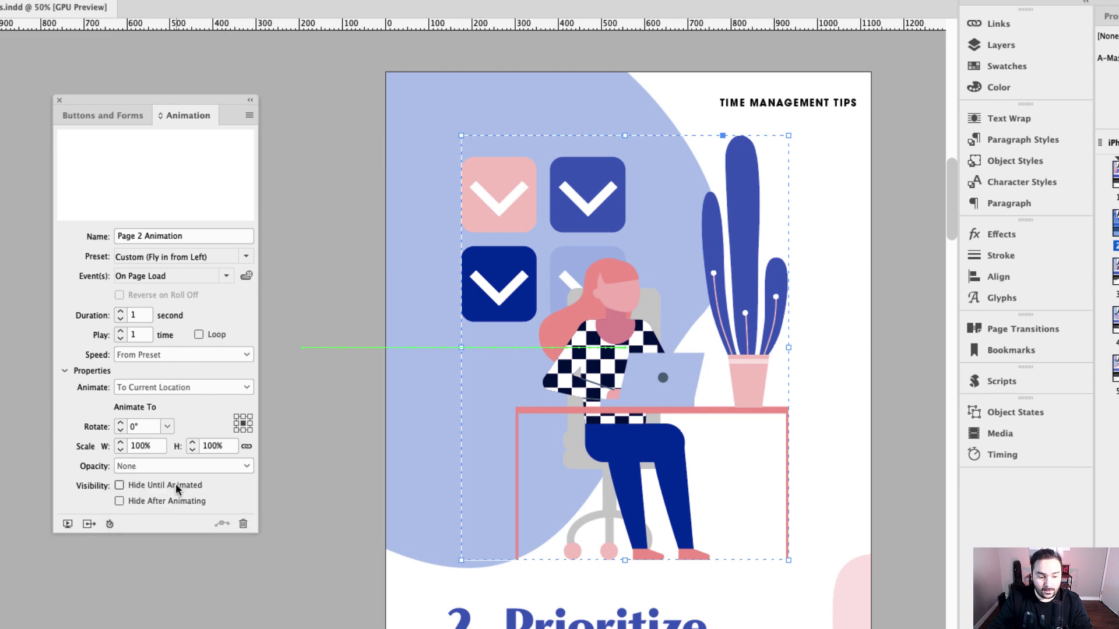
click(305, 486)
scroll(337, 292, down, 10)
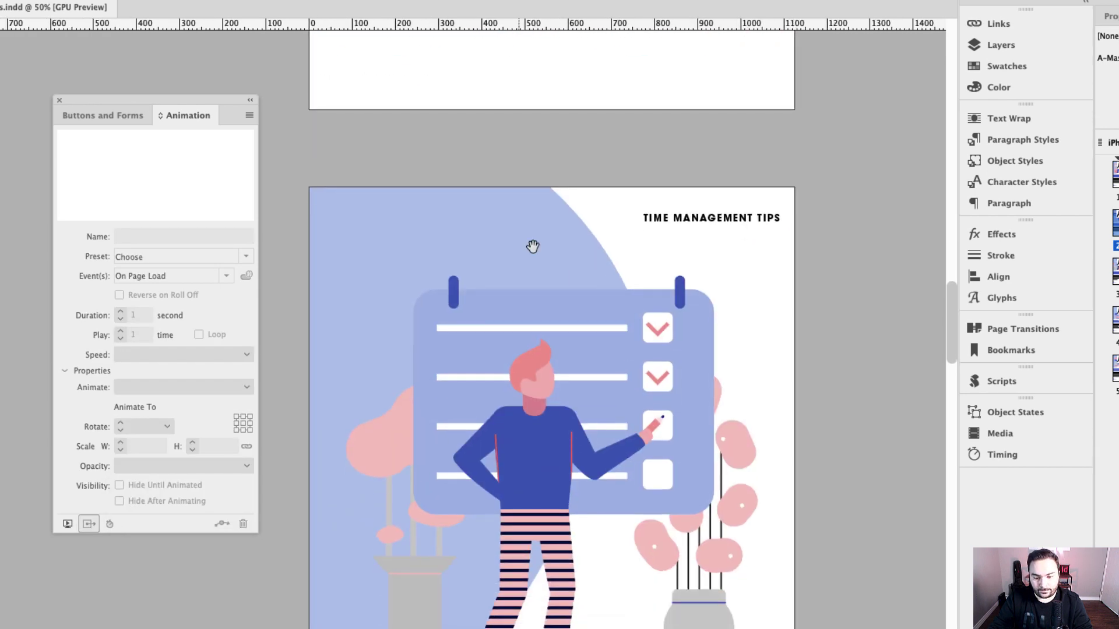
Apply Fly in from Right to the page 3 calendar illustration and extend its path farther right.
scroll(533, 247, down, 5)
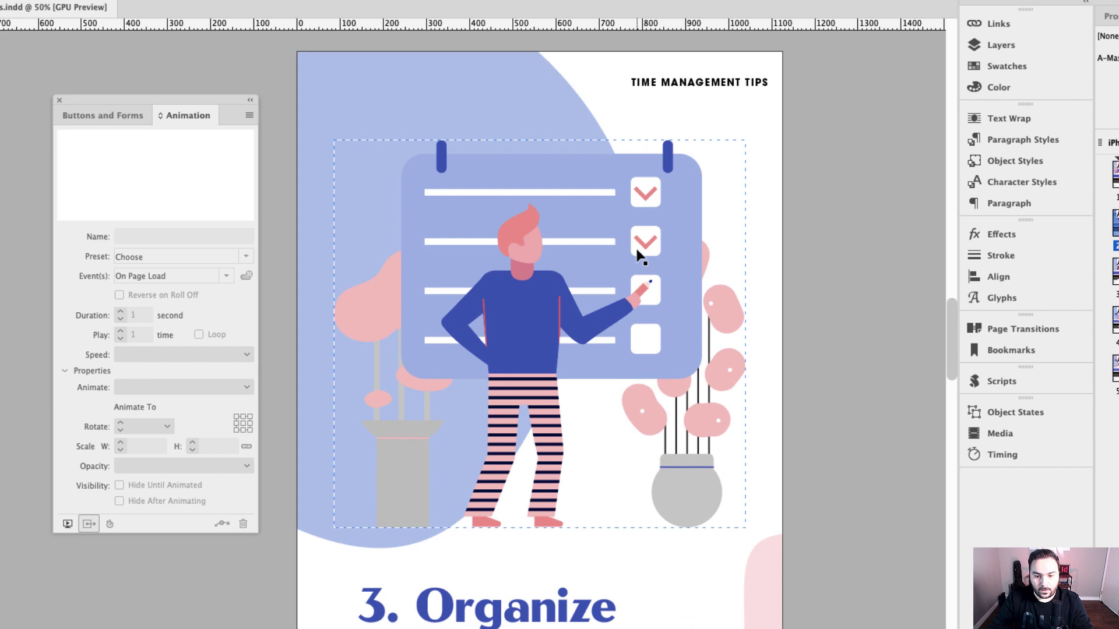
click(640, 255)
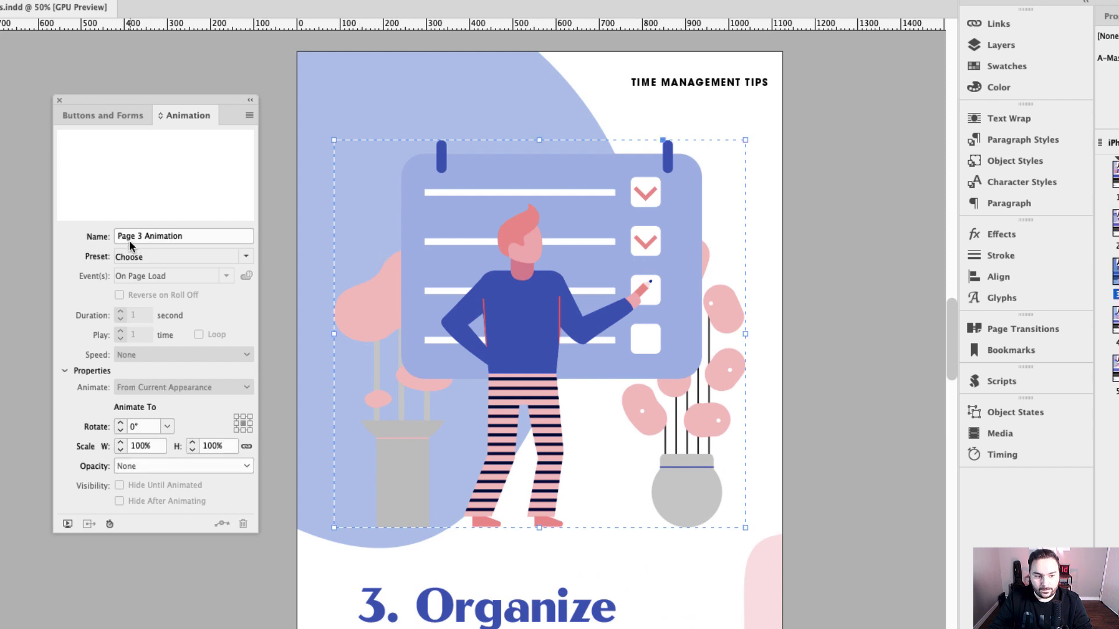
click(244, 257)
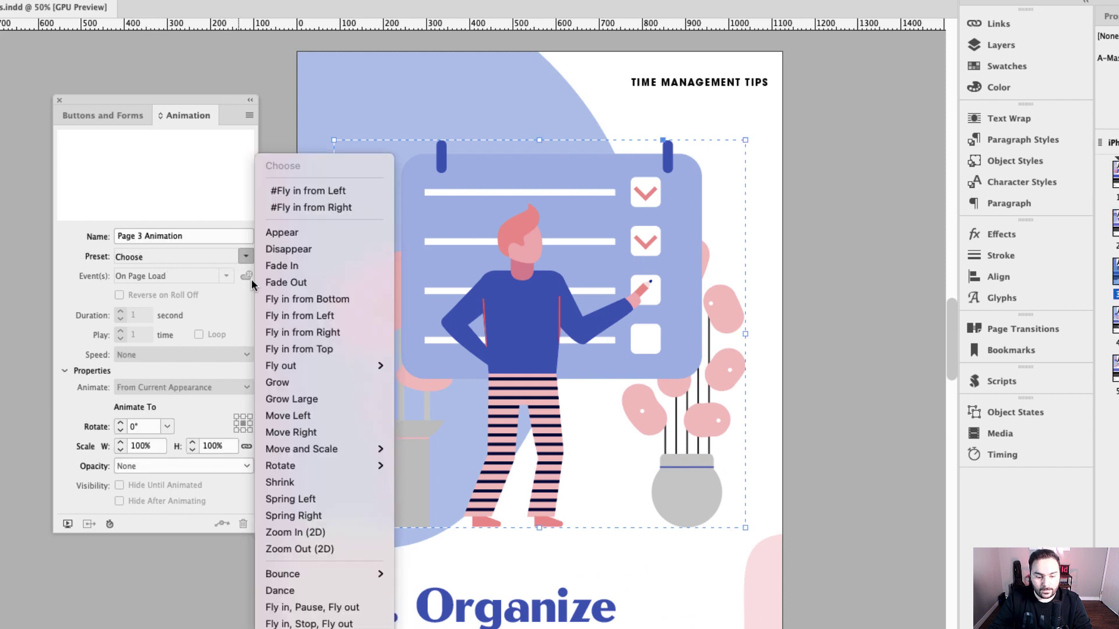
click(311, 335)
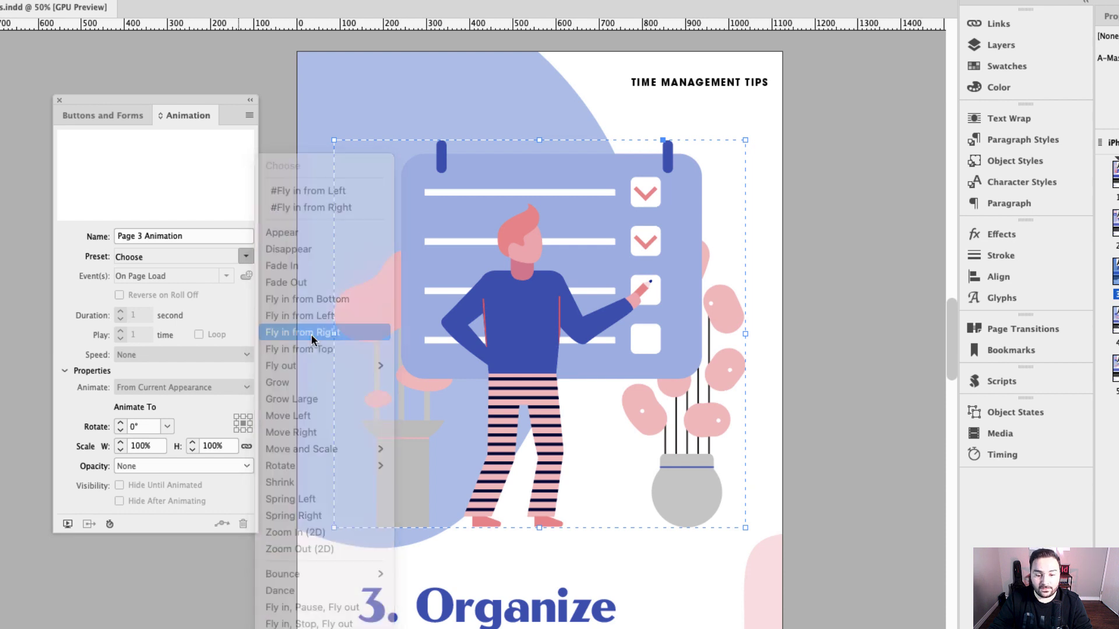
click(566, 336)
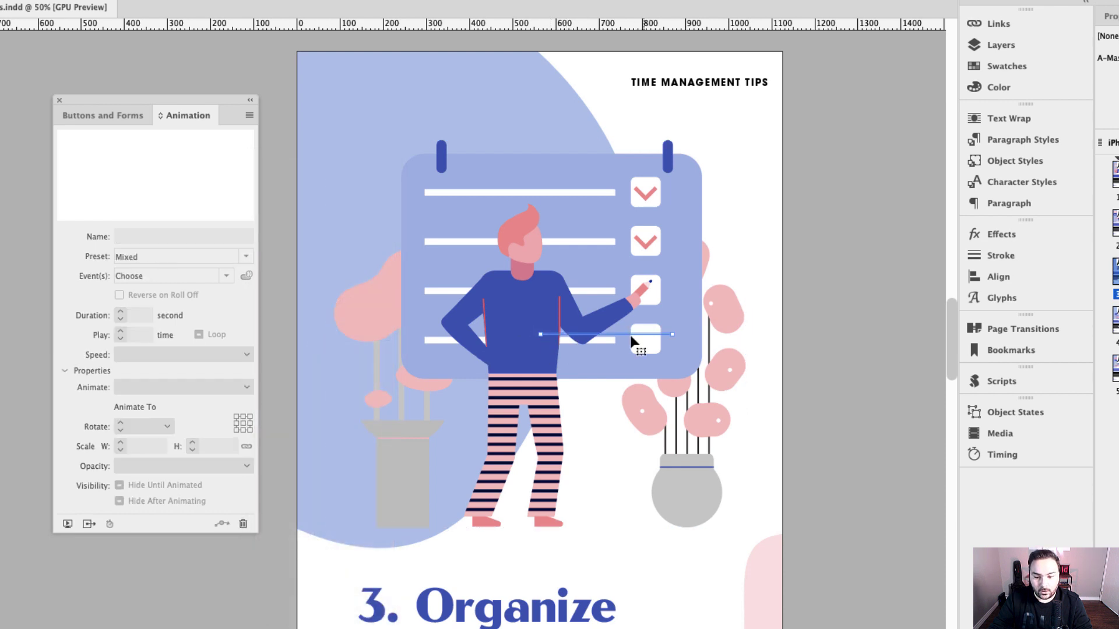
drag(672, 335, 855, 338)
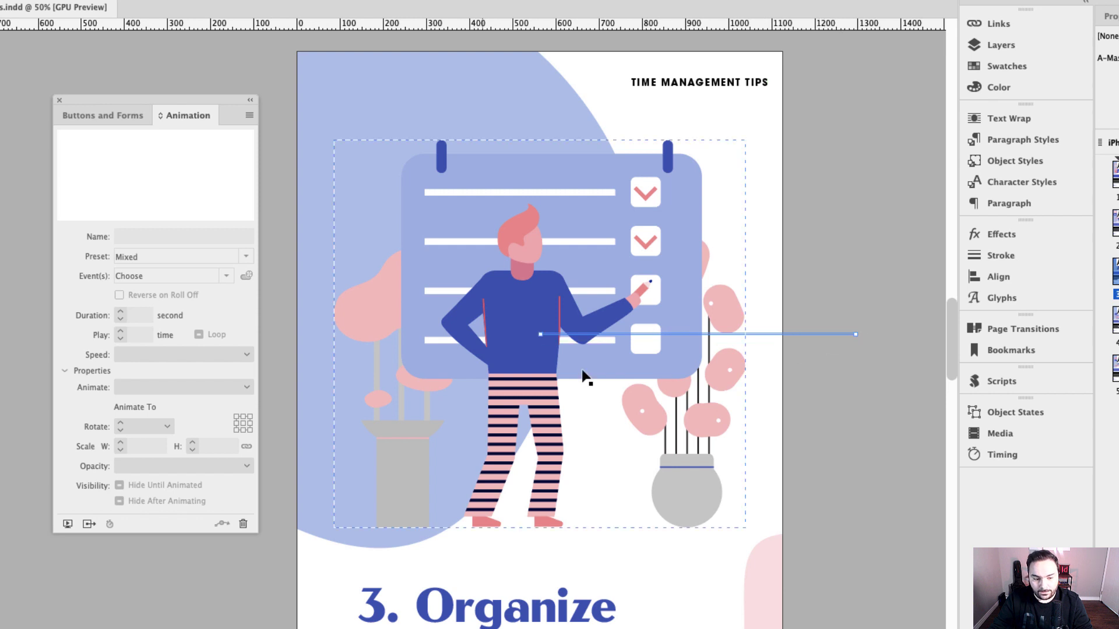
Set the calendar animation's Opacity to None, then deselect it.
click(427, 302)
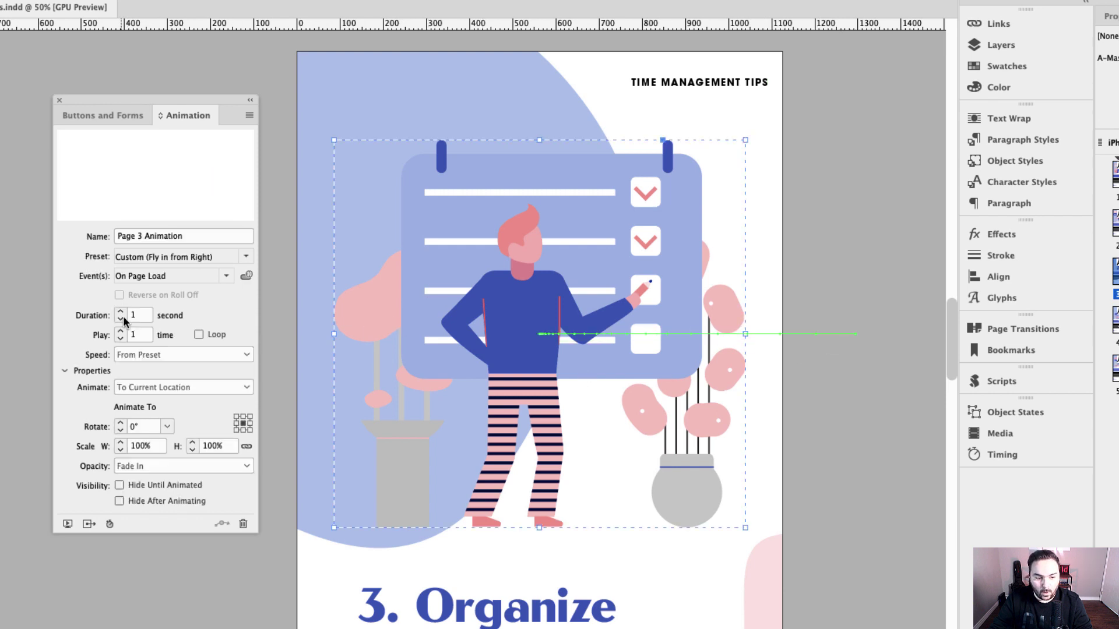
click(176, 469)
click(163, 477)
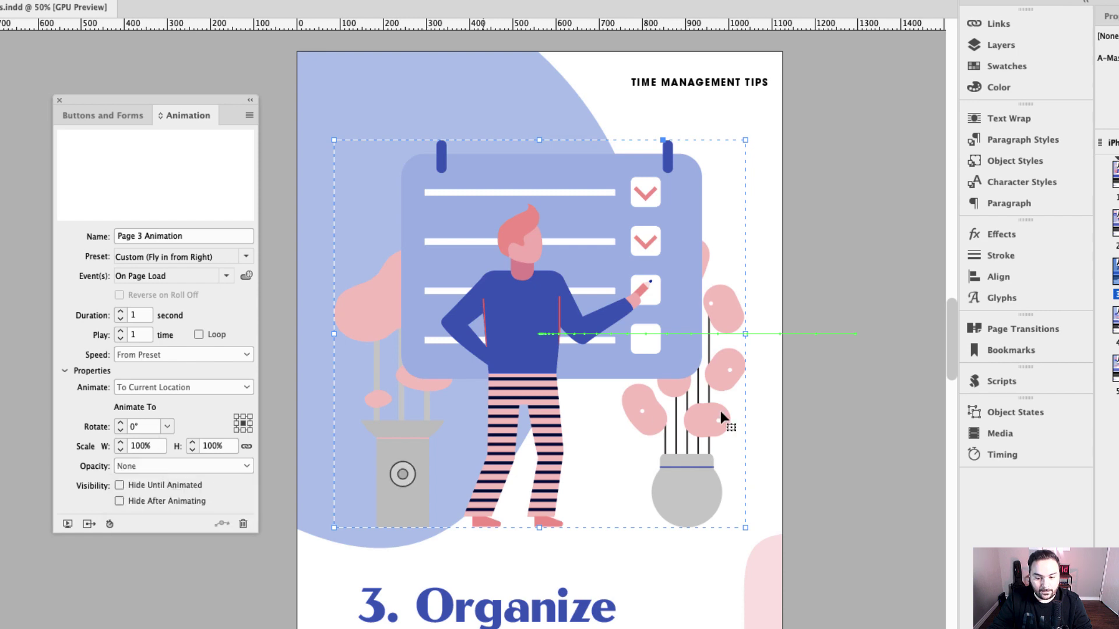
click(810, 435)
drag(752, 572, 613, 209)
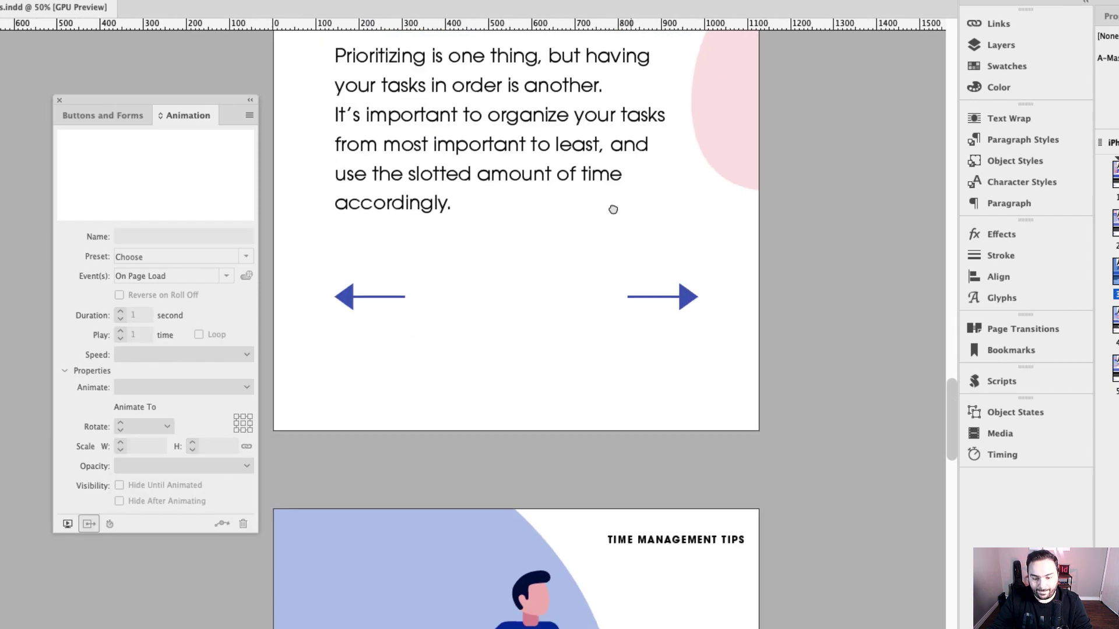
Apply the Fly in from Left preset to the page 4 hourglass illustration.
scroll(612, 209, down, 10)
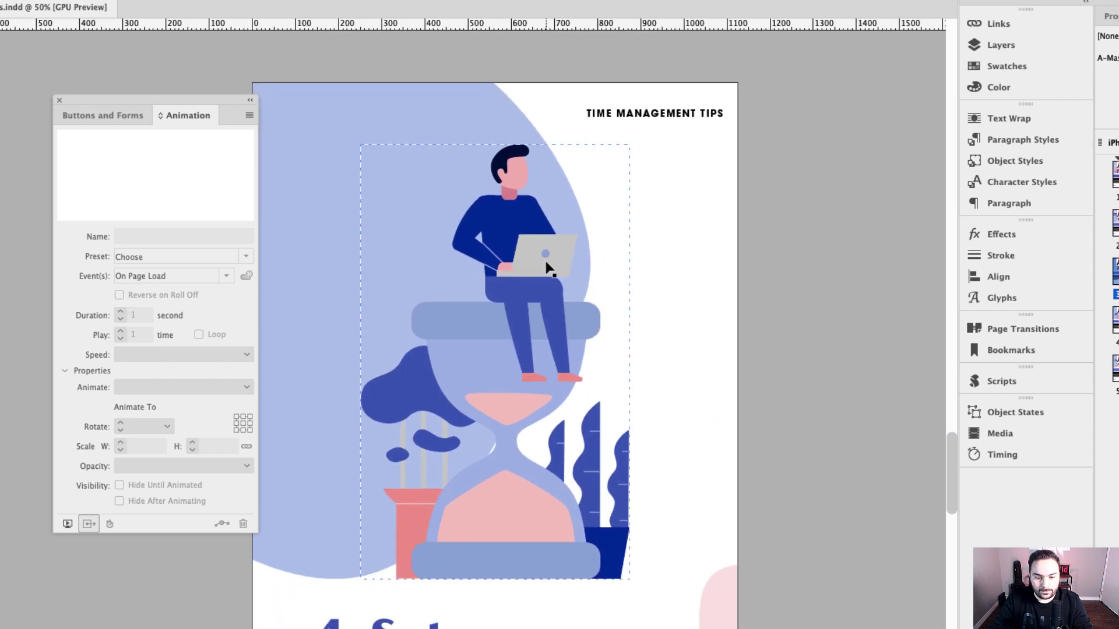
click(546, 267)
drag(537, 320, 559, 287)
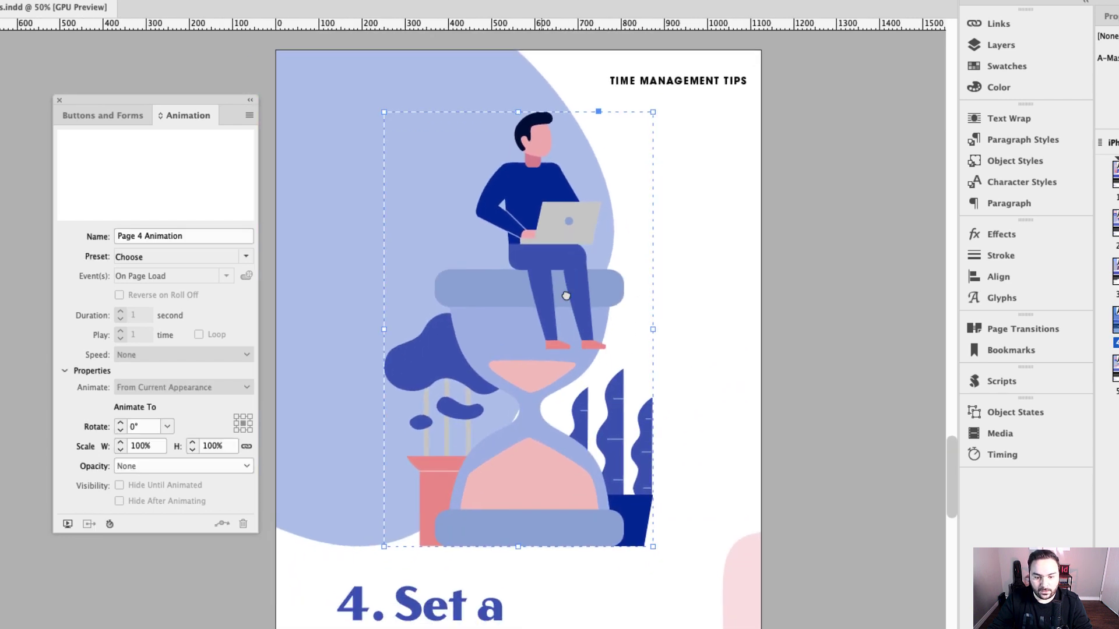
click(245, 257)
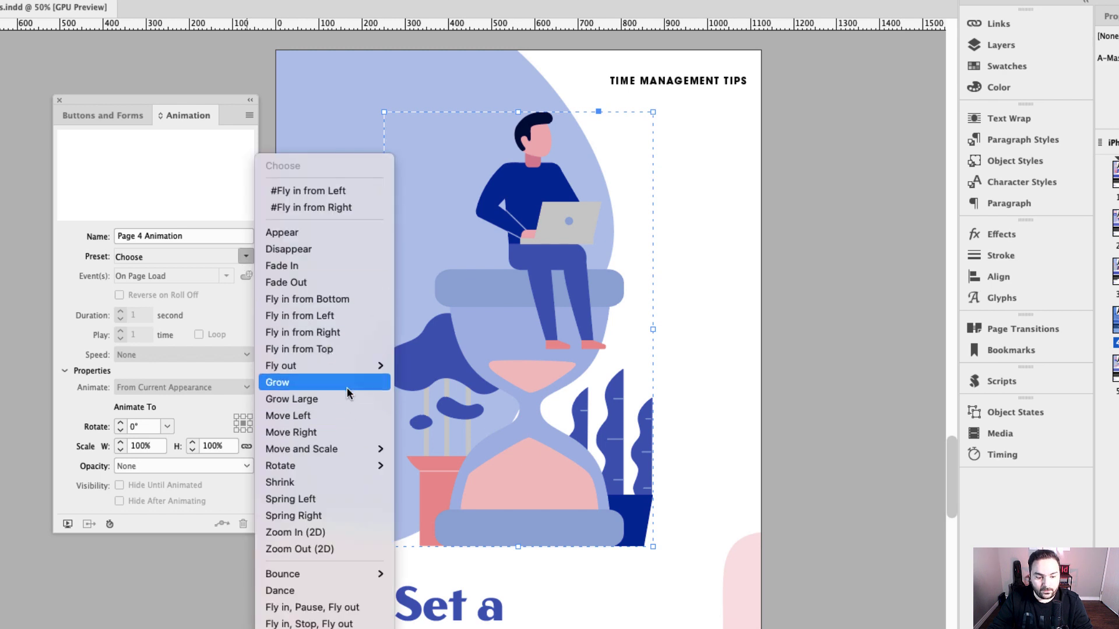
click(333, 315)
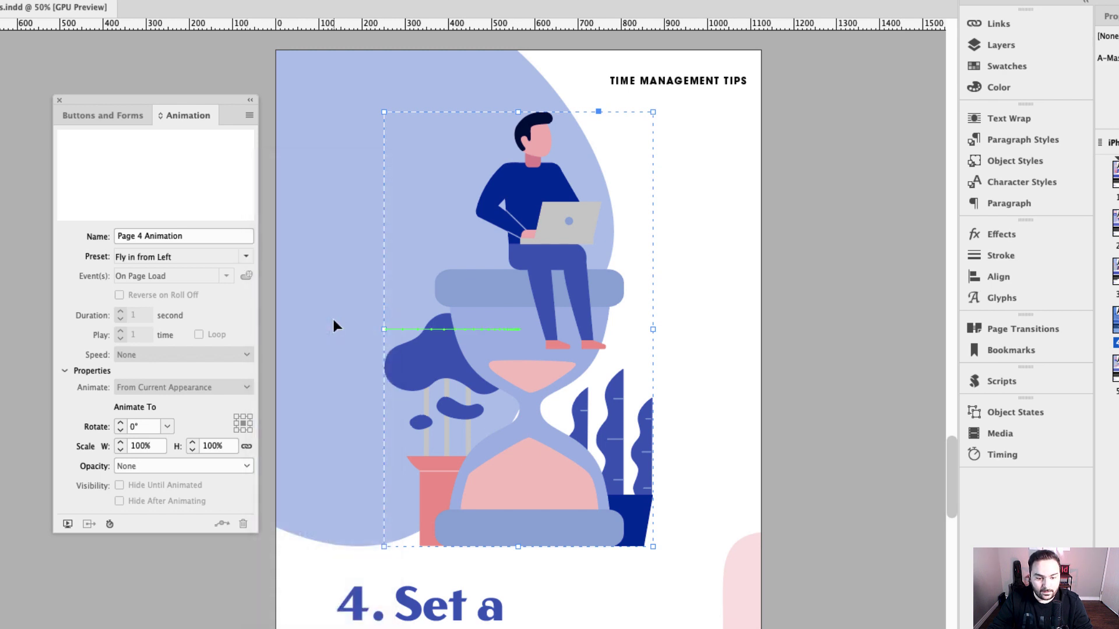
Stretch the hourglass's motion path far past the left page edge.
click(449, 330)
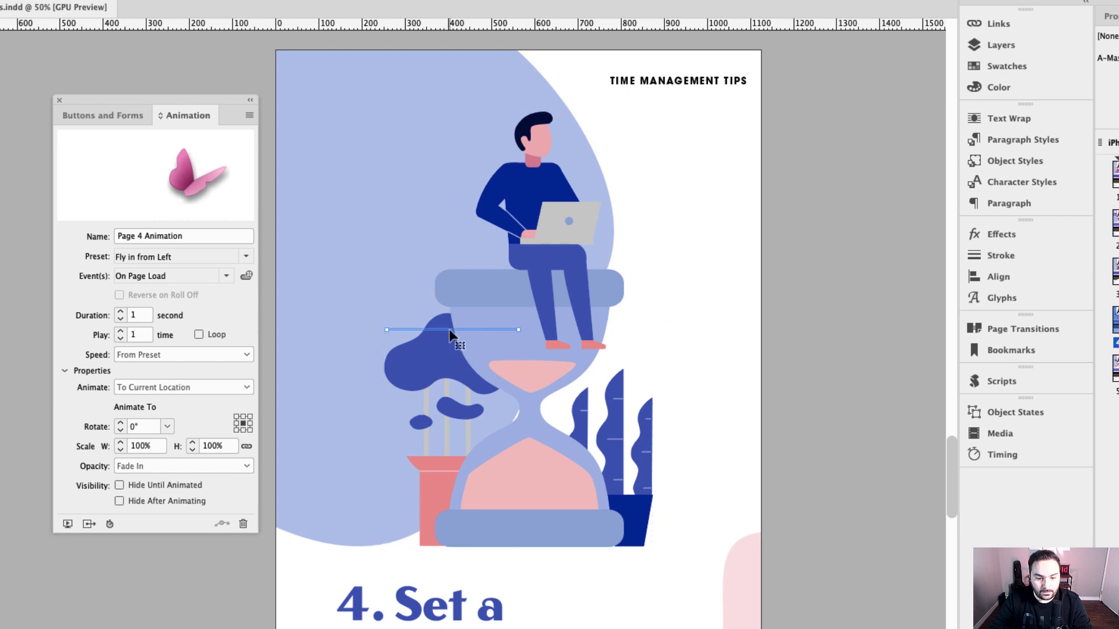
scroll(466, 326, left, 3)
drag(500, 315, 298, 320)
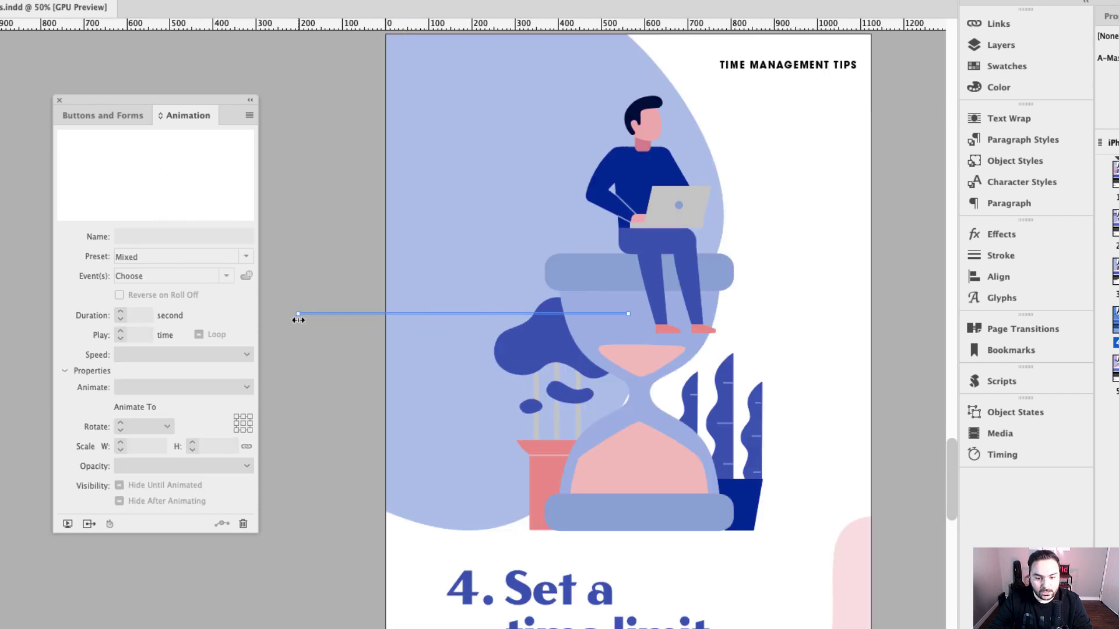
Set the hourglass animation's Opacity to None, then deselect it.
click(639, 270)
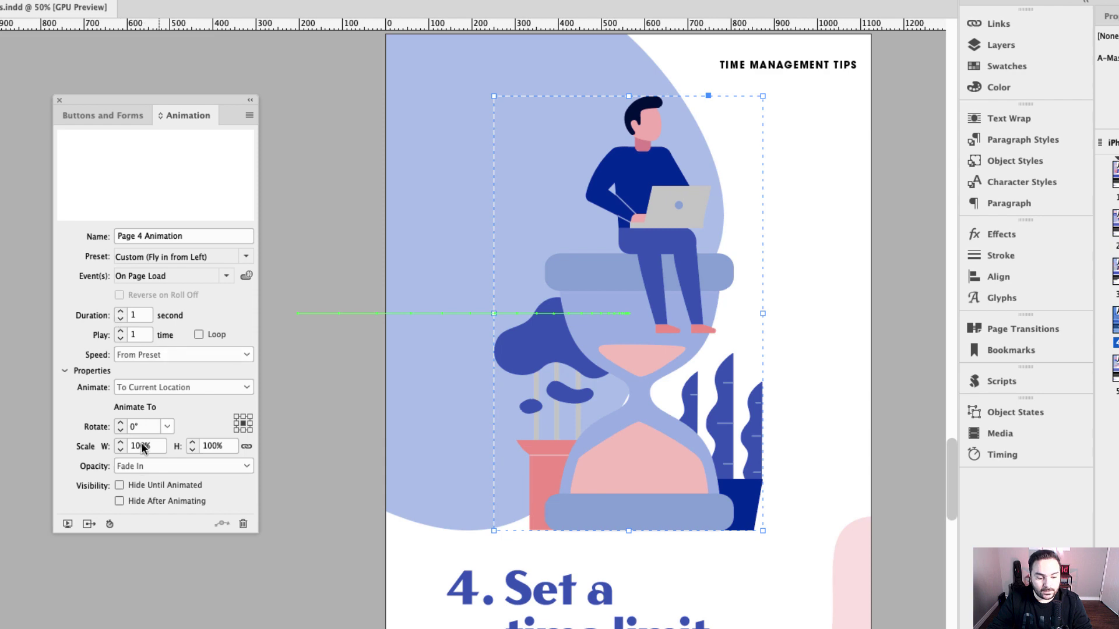
click(143, 466)
click(143, 483)
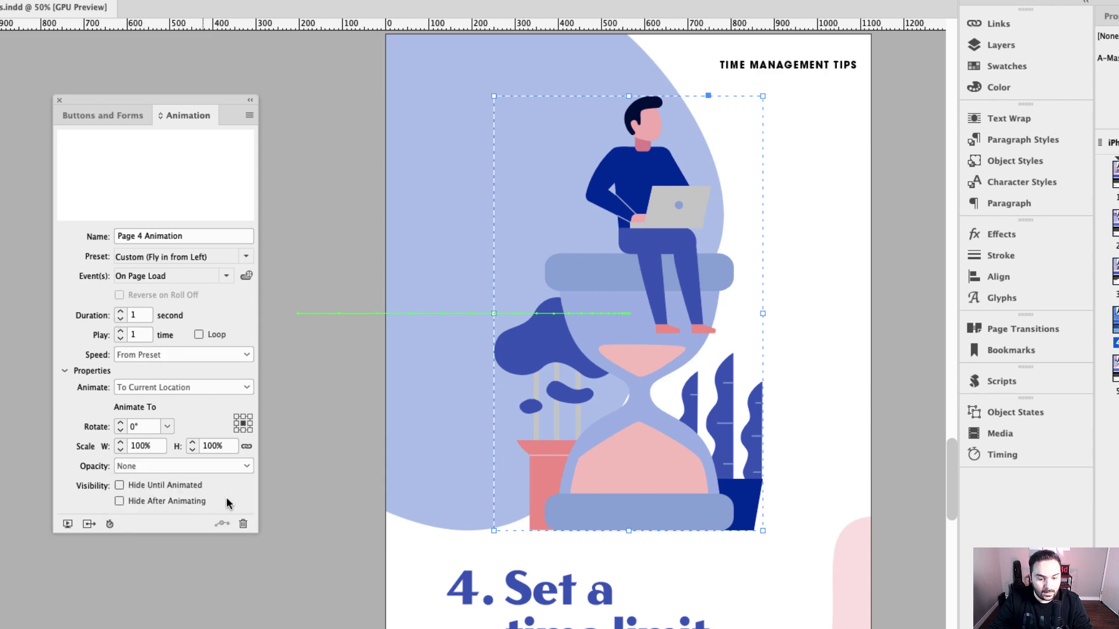
click(393, 528)
scroll(632, 168, down, 10)
scroll(633, 168, down, 15)
scroll(632, 168, right, 3)
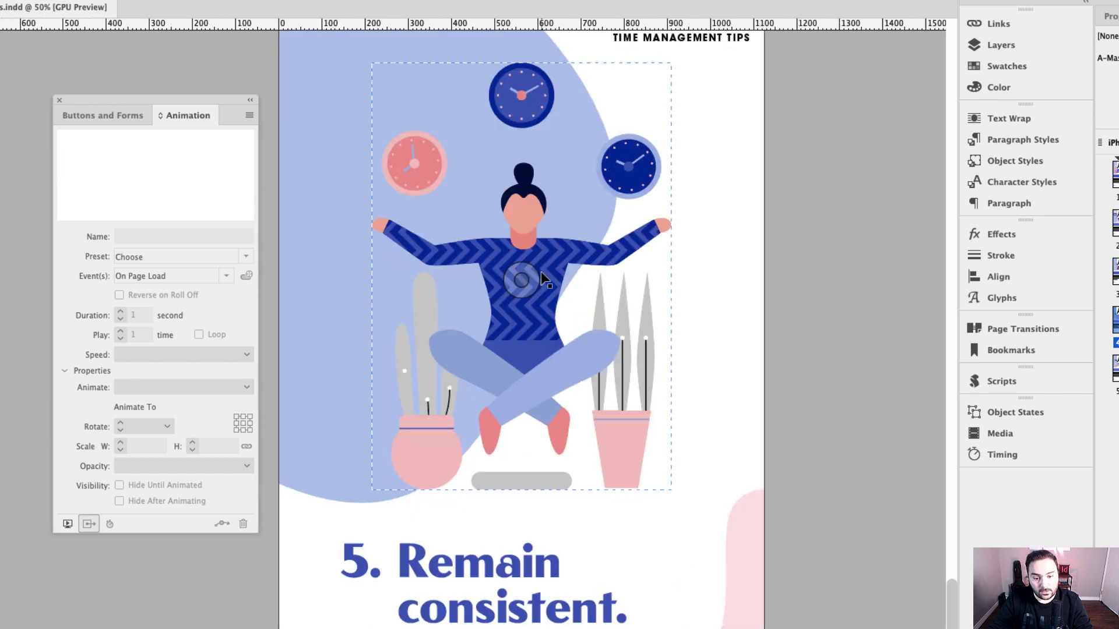
Apply the Fly in from Right animation preset to the page 5 juggling-clocks illustration.
click(541, 272)
drag(656, 244, 662, 259)
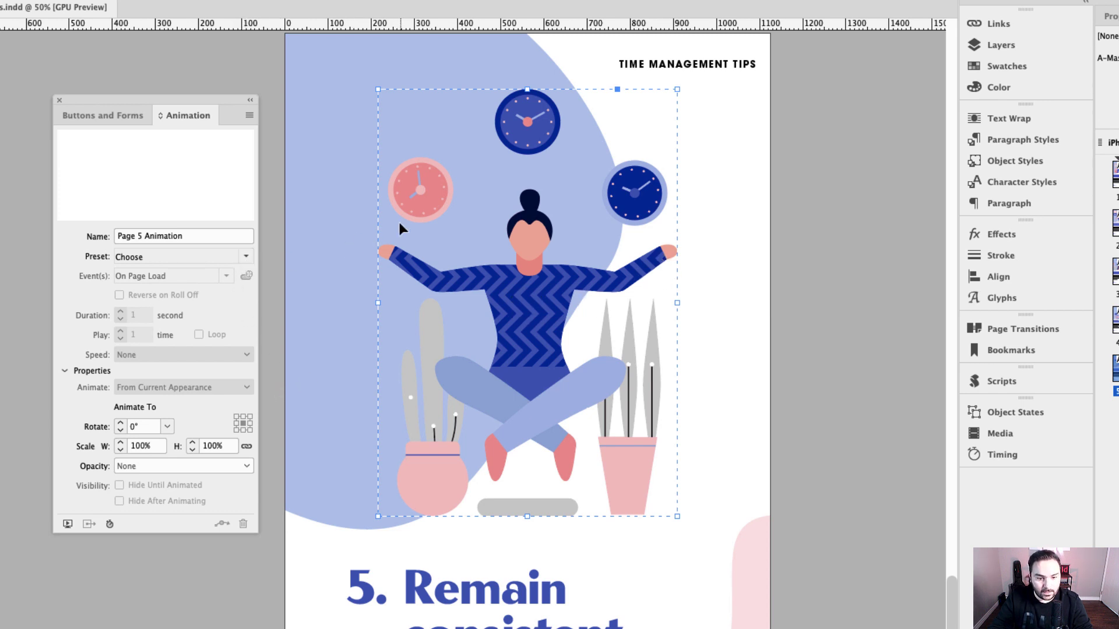
click(302, 236)
click(485, 288)
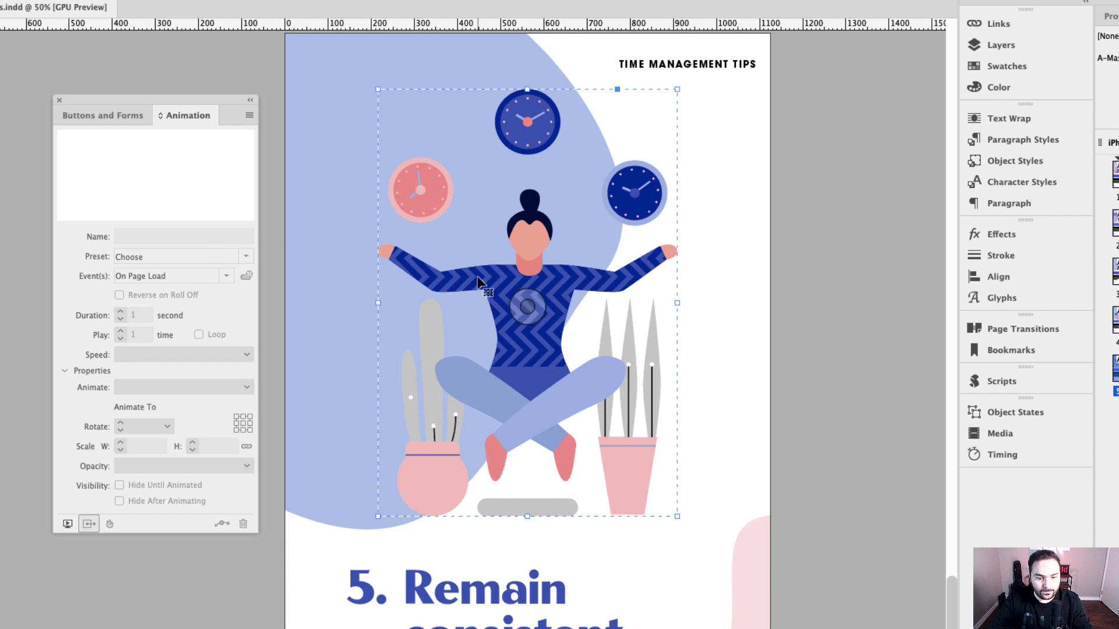
click(237, 256)
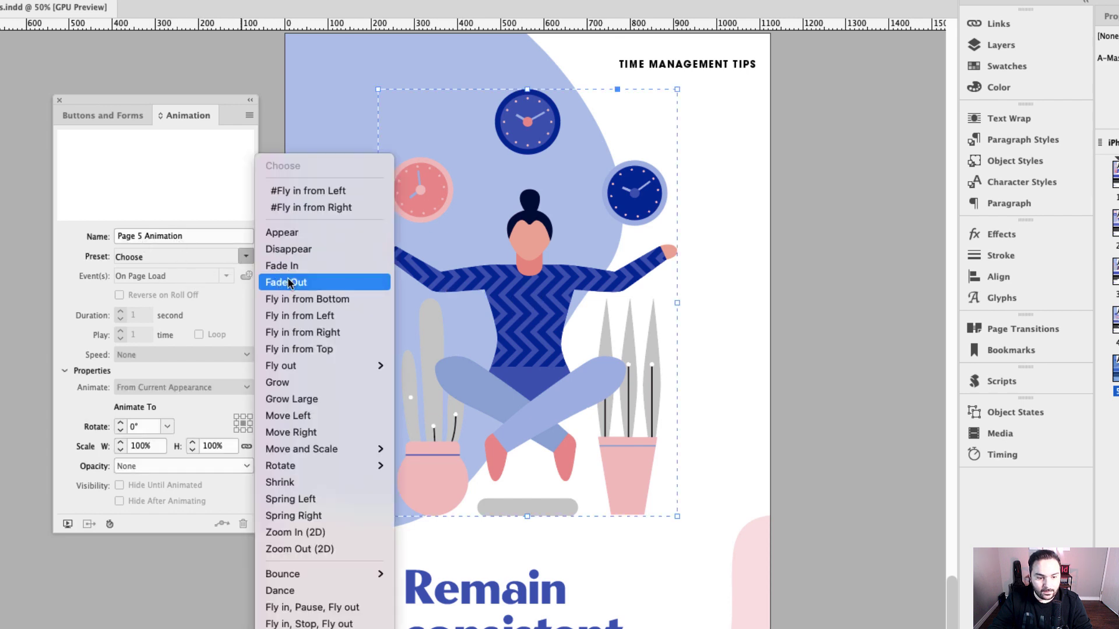
mouse_move(298, 366)
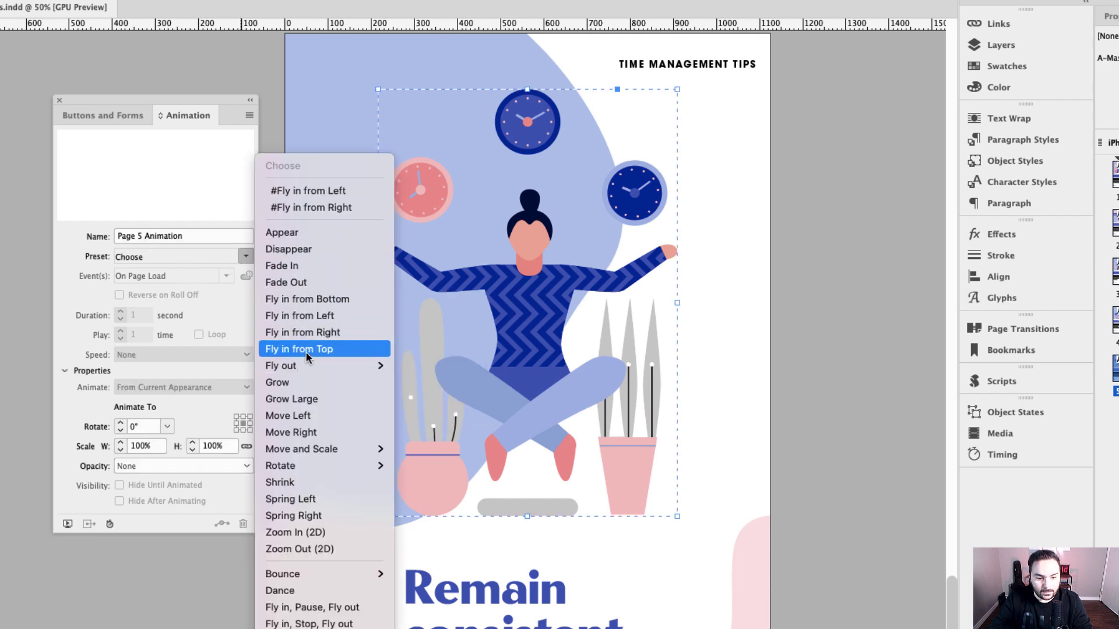
click(312, 334)
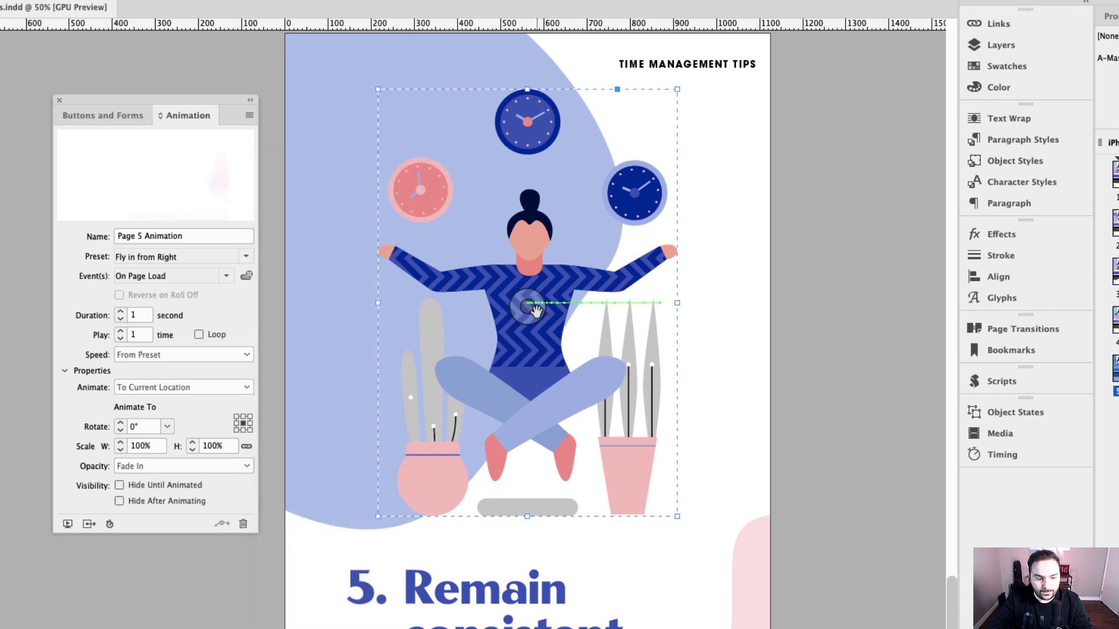
Stretch the illustration's motion path so it starts beyond the page's right edge.
click(564, 303)
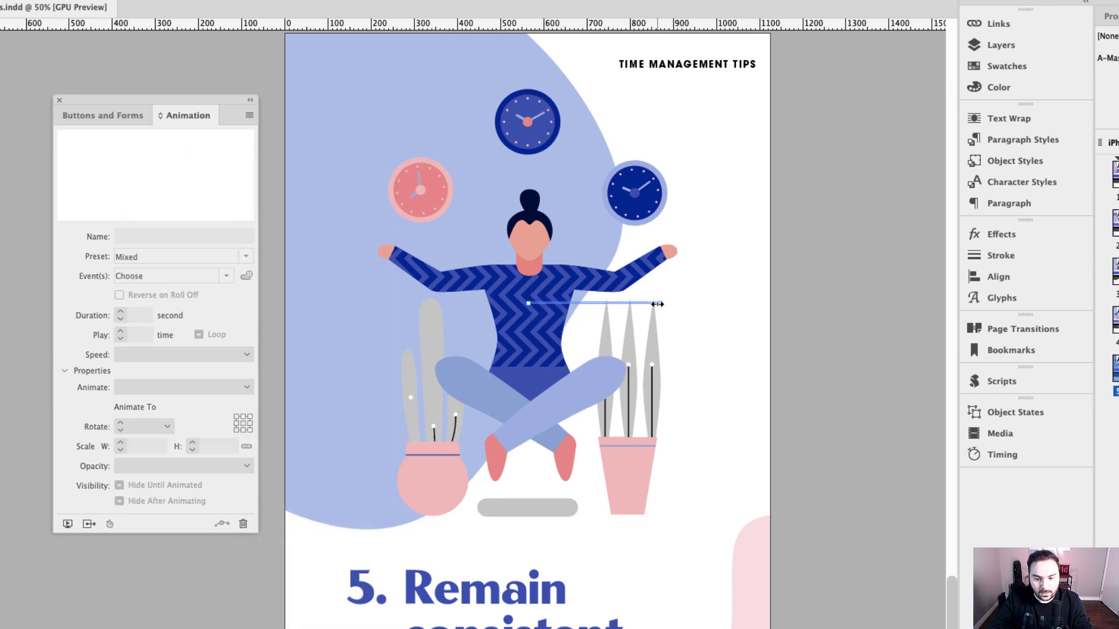
drag(657, 304, 849, 304)
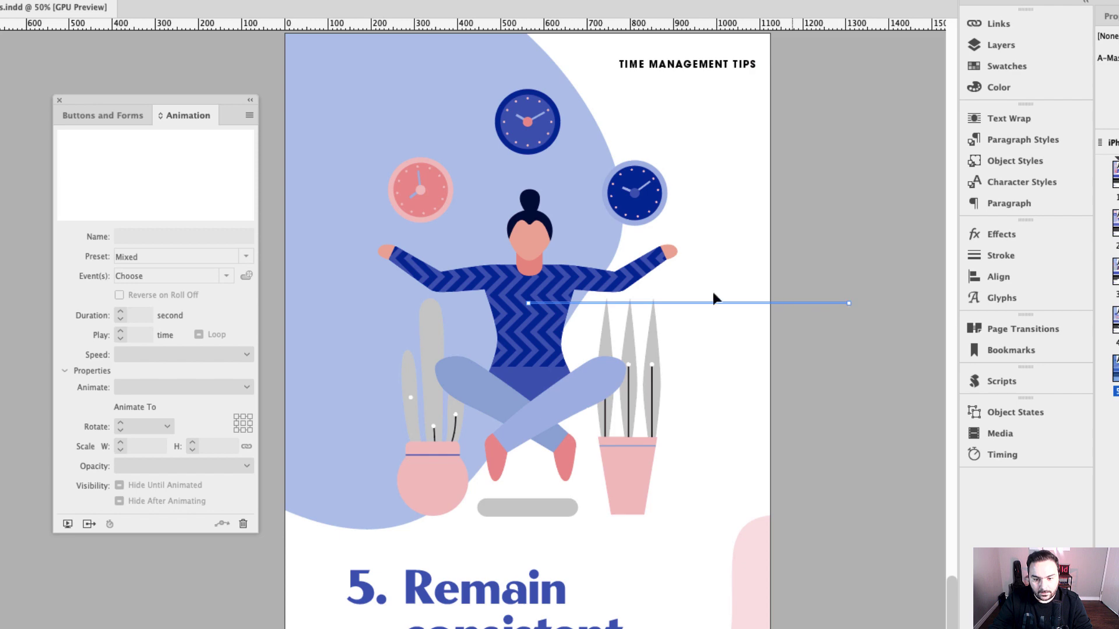
click(767, 210)
scroll(662, 369, up, 15)
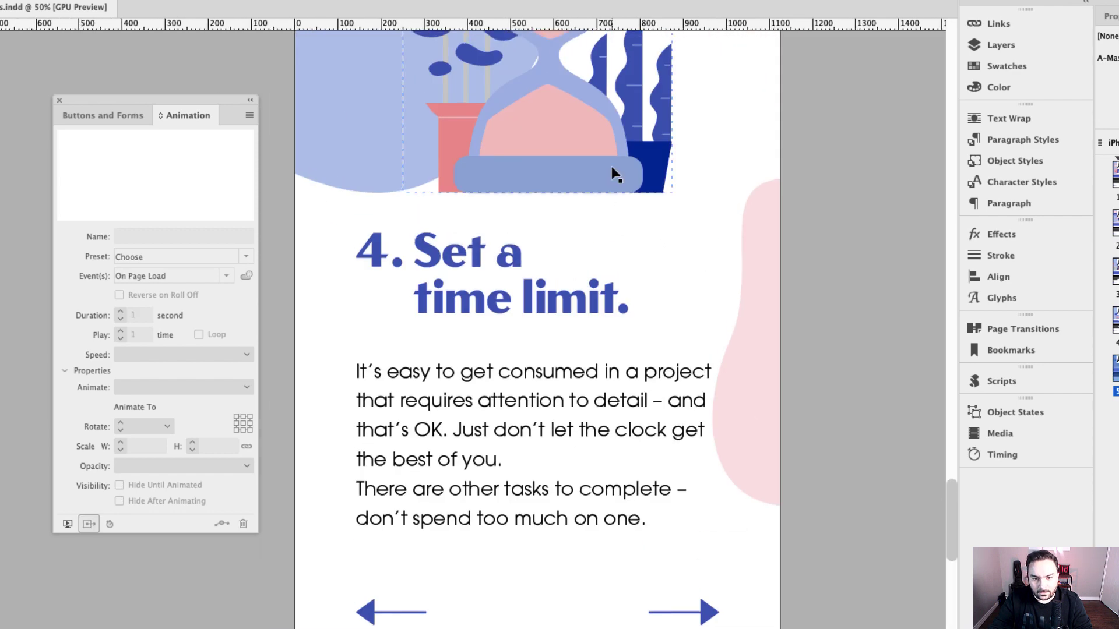
Select the hourglass, then the page 5 illustration, to review their animation settings.
click(603, 188)
scroll(603, 187, up, 5)
scroll(583, 189, down, 15)
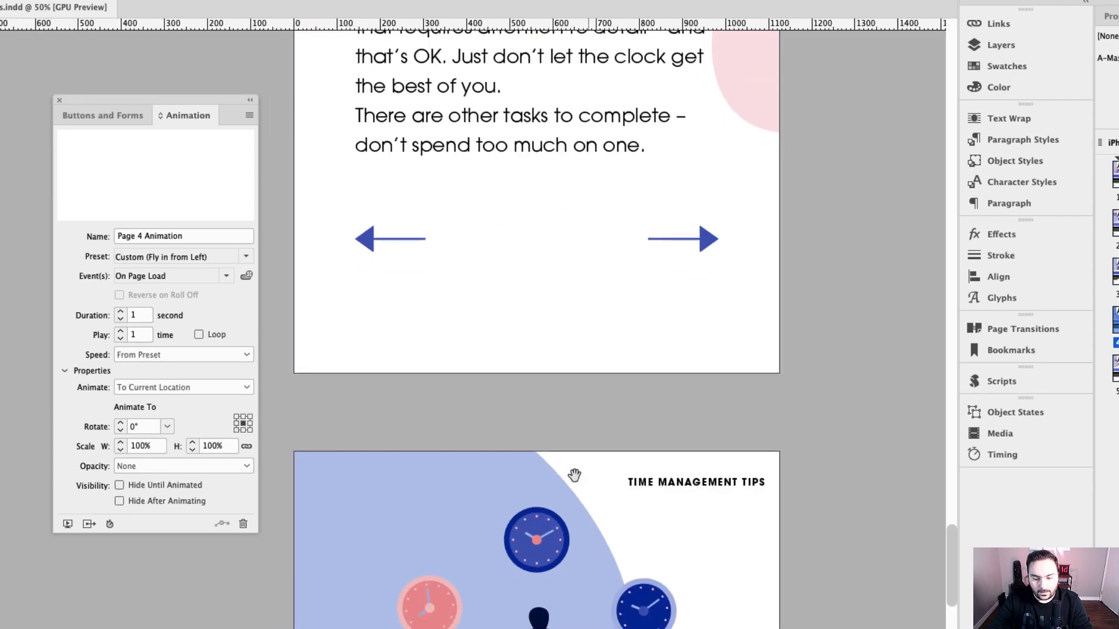
scroll(534, 193, right, 1)
scroll(535, 192, down, 5)
scroll(524, 221, right, 1)
click(503, 260)
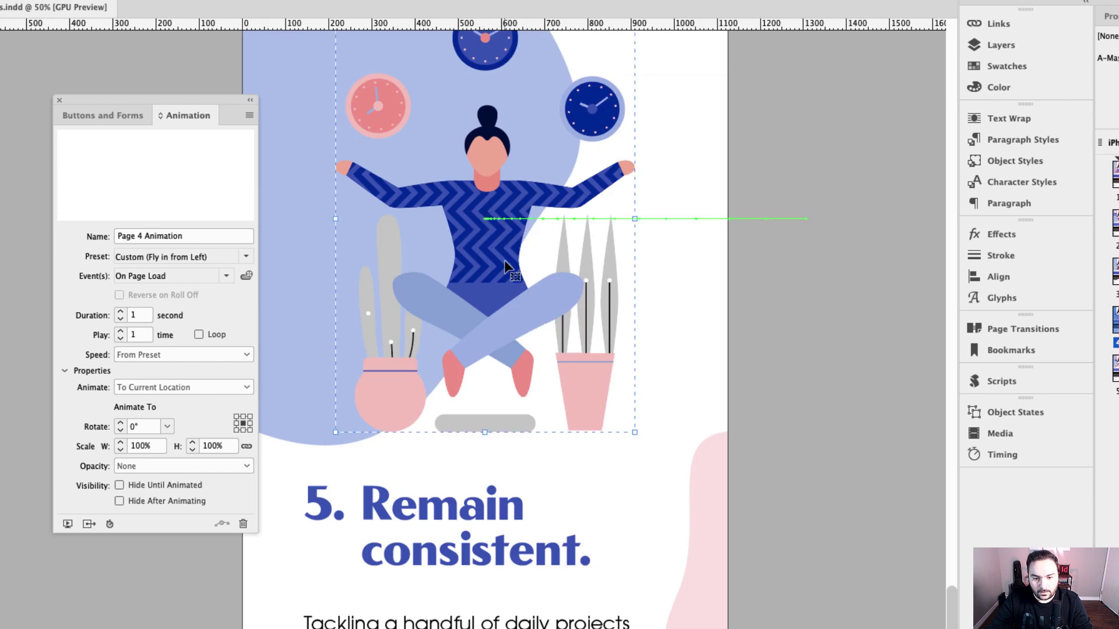
drag(501, 313, 561, 316)
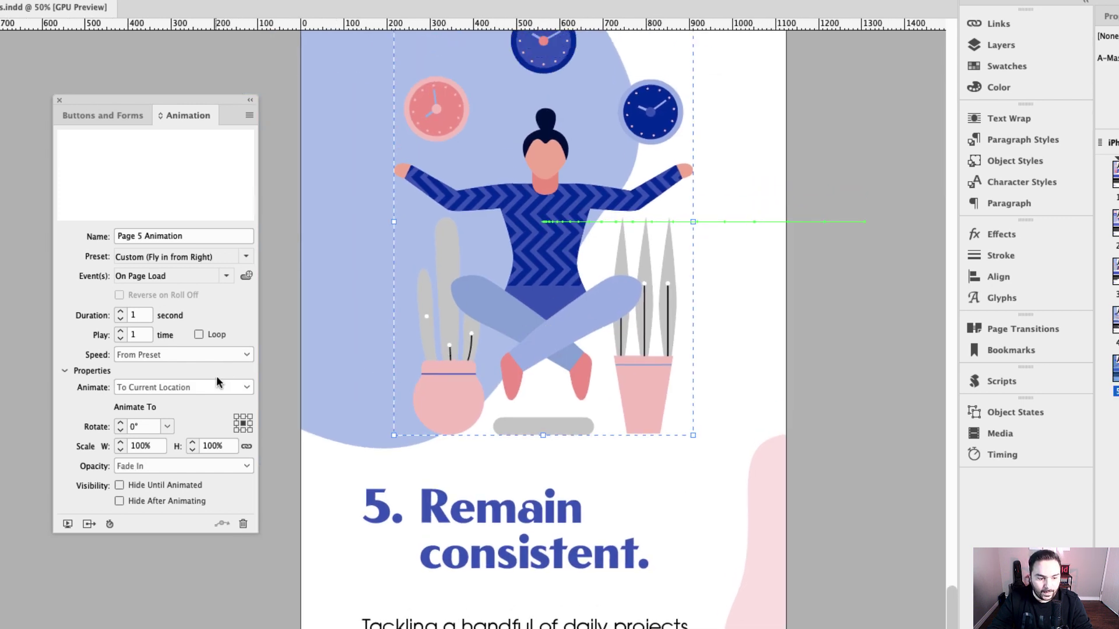
Set the page 5 animation's Opacity to None, then deselect and zoom out to whole pages.
click(225, 467)
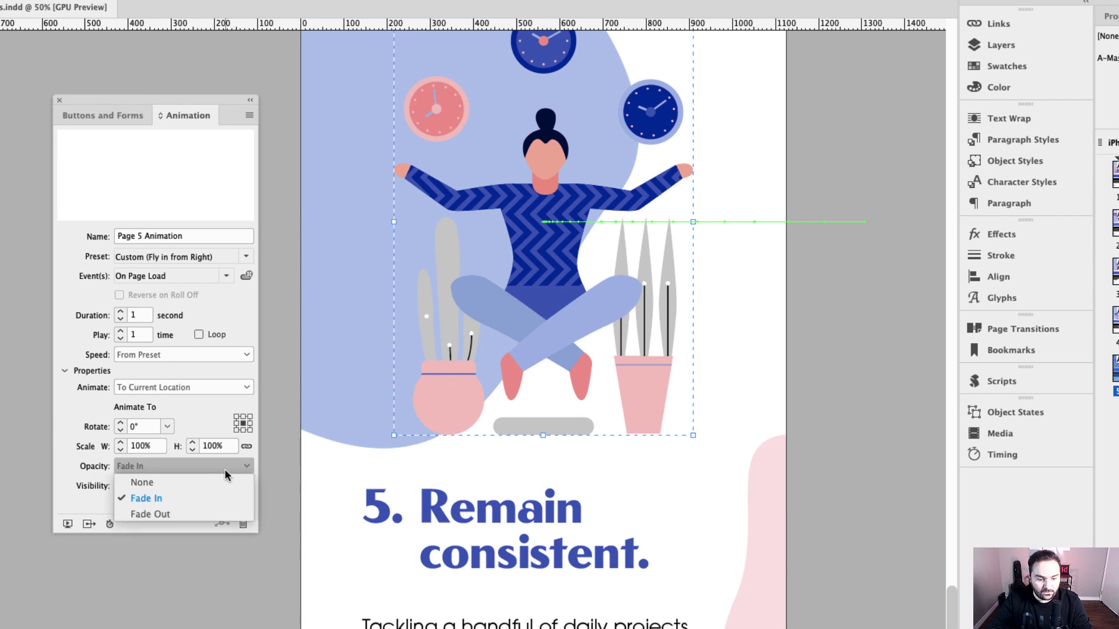
click(152, 482)
click(855, 464)
key(super+minus)
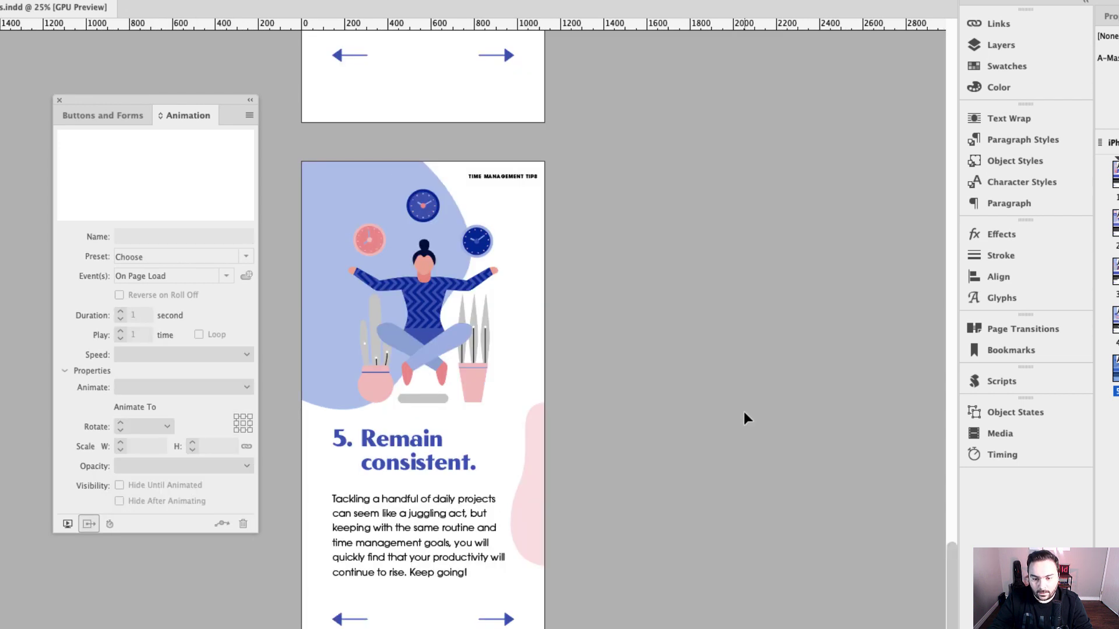
scroll(631, 456, up, 5)
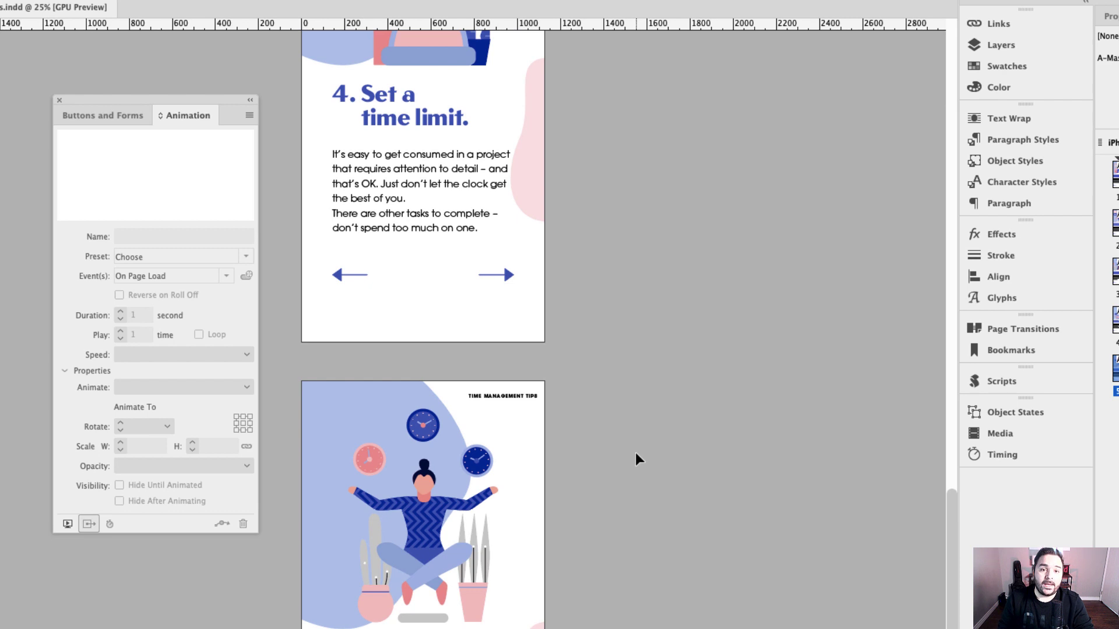